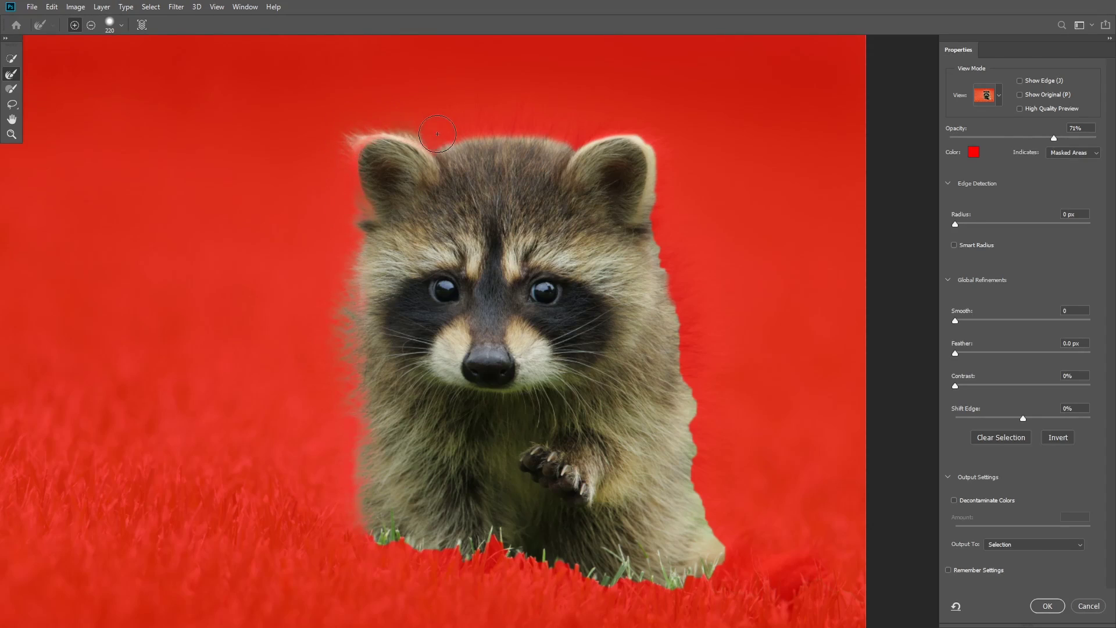
pyautogui.moveTo(437, 134)
pyautogui.mouseDown()
pyautogui.moveTo(532, 119)
pyautogui.moveTo(512, 131)
pyautogui.moveTo(541, 121)
pyautogui.moveTo(581, 133)
pyautogui.mouseUp()
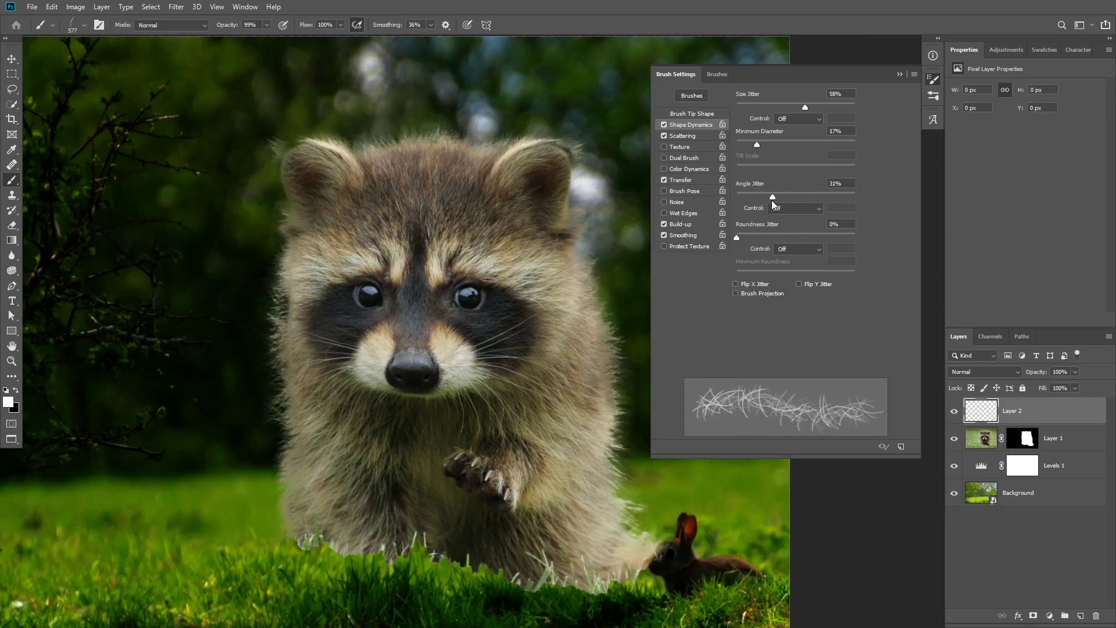
pyautogui.moveTo(233, 349)
pyautogui.mouseDown()
pyautogui.moveTo(244, 372)
pyautogui.moveTo(192, 360)
pyautogui.moveTo(314, 372)
pyautogui.mouseUp()
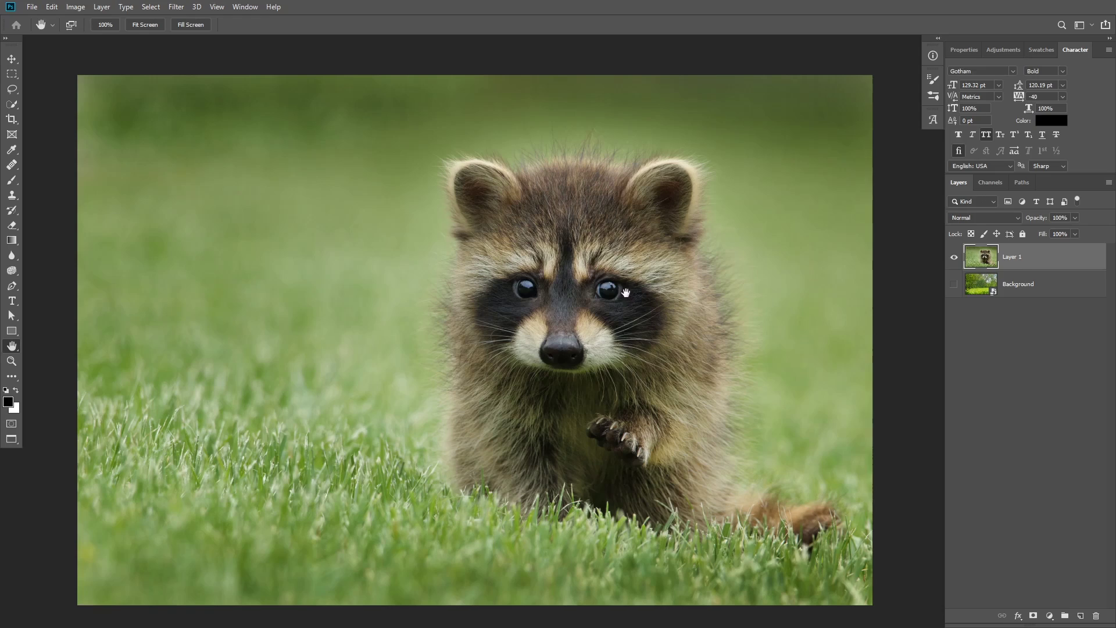
# - Select the raccoon's ears, head and body with the Quick Selection tool, using a slightly enlarged brush
pyautogui.click(13, 106)
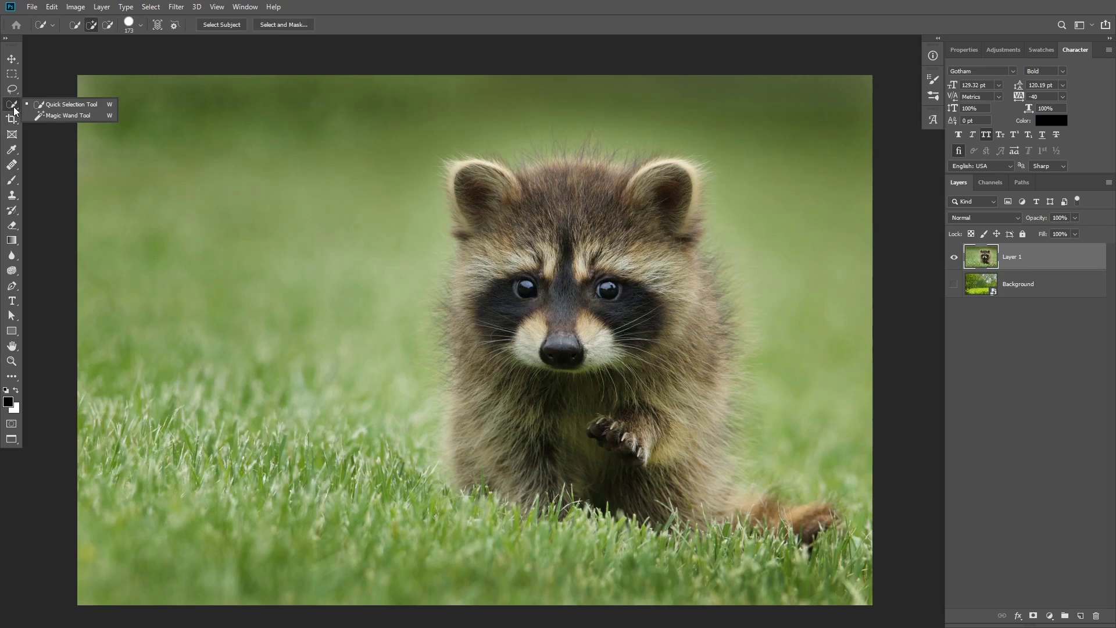
pyautogui.click(66, 105)
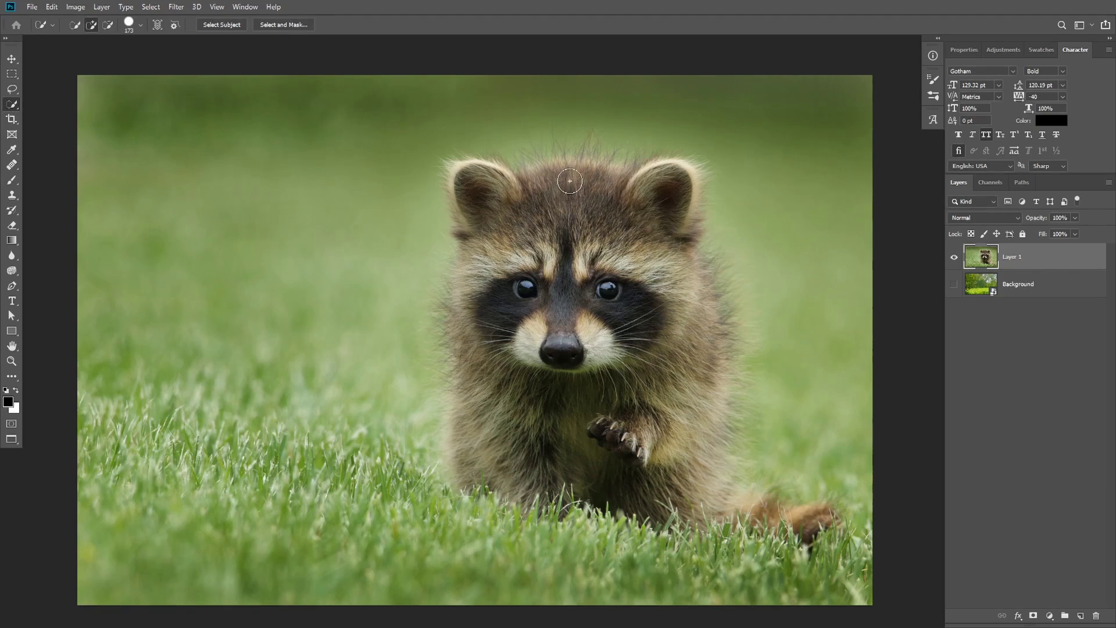
pyautogui.press(']')
pyautogui.press(']')
pyautogui.moveTo(489, 186)
pyautogui.mouseDown()
pyautogui.moveTo(477, 198)
pyautogui.moveTo(480, 472)
pyautogui.moveTo(464, 287)
pyautogui.moveTo(465, 349)
pyautogui.mouseUp()
pyautogui.moveTo(518, 190)
pyautogui.mouseDown()
pyautogui.moveTo(560, 177)
pyautogui.moveTo(628, 188)
pyautogui.moveTo(643, 210)
pyautogui.moveTo(616, 240)
pyautogui.moveTo(616, 285)
pyautogui.moveTo(642, 299)
pyautogui.moveTo(677, 309)
pyautogui.moveTo(681, 256)
pyautogui.moveTo(696, 295)
pyautogui.moveTo(697, 476)
pyautogui.moveTo(731, 512)
pyautogui.mouseUp()
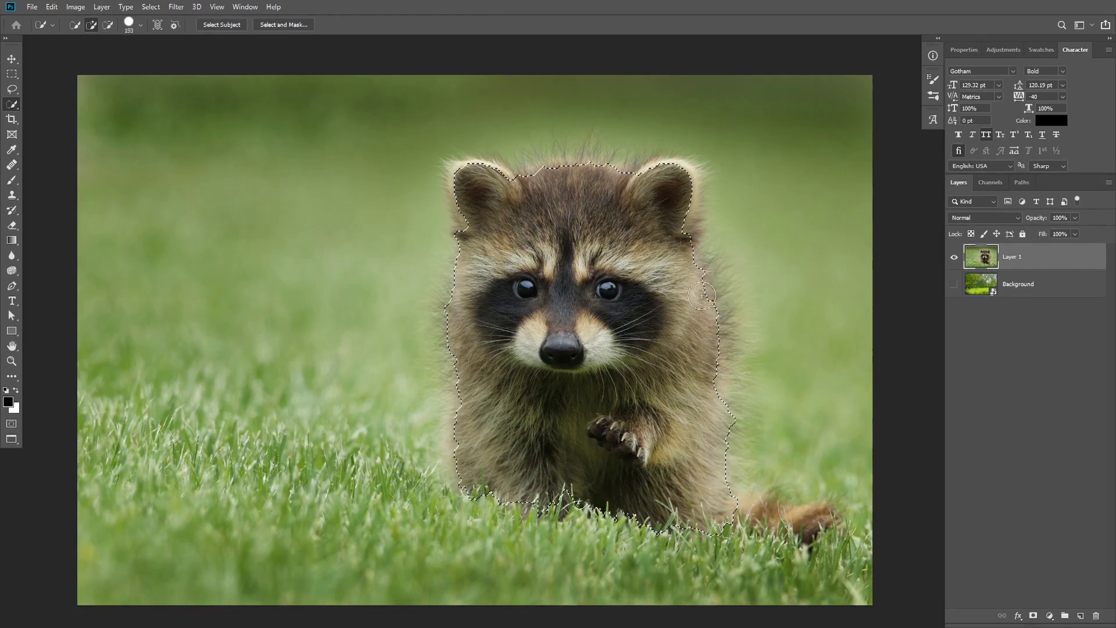
# - Clean up the quick selection along the raccoon's right side, subtracting spilled background and the spike above the head
pyautogui.moveTo(704, 312); pyautogui.dragTo(685, 239)
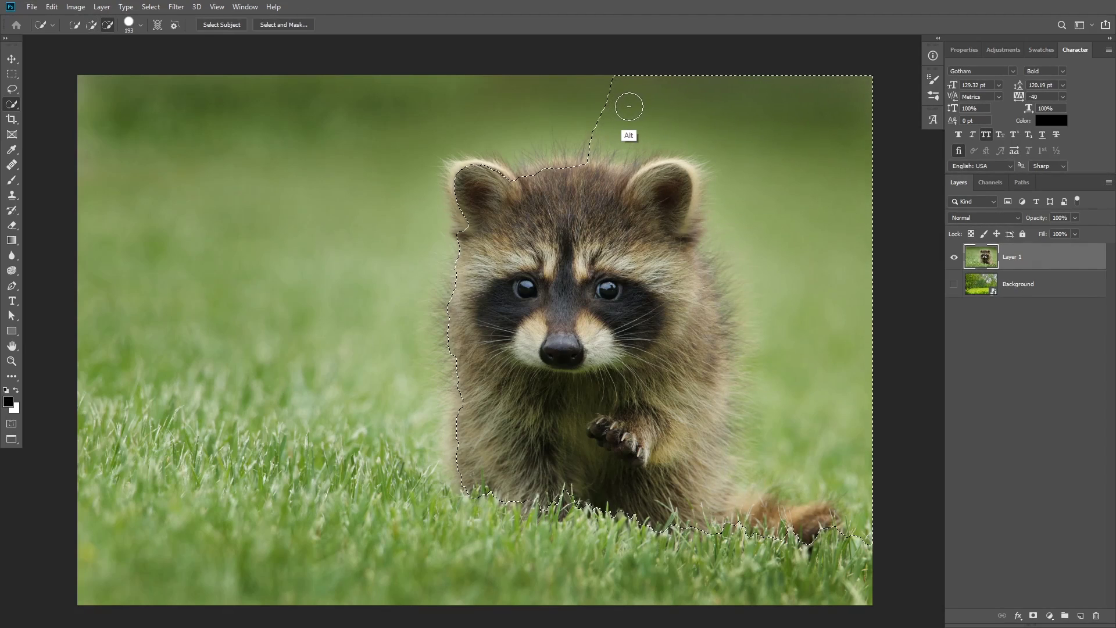
pyautogui.moveTo(599, 98)
pyautogui.mouseDown()
pyautogui.moveTo(641, 113)
pyautogui.moveTo(750, 205)
pyautogui.moveTo(773, 347)
pyautogui.moveTo(759, 451)
pyautogui.moveTo(730, 394)
pyautogui.moveTo(760, 499)
pyautogui.mouseUp()
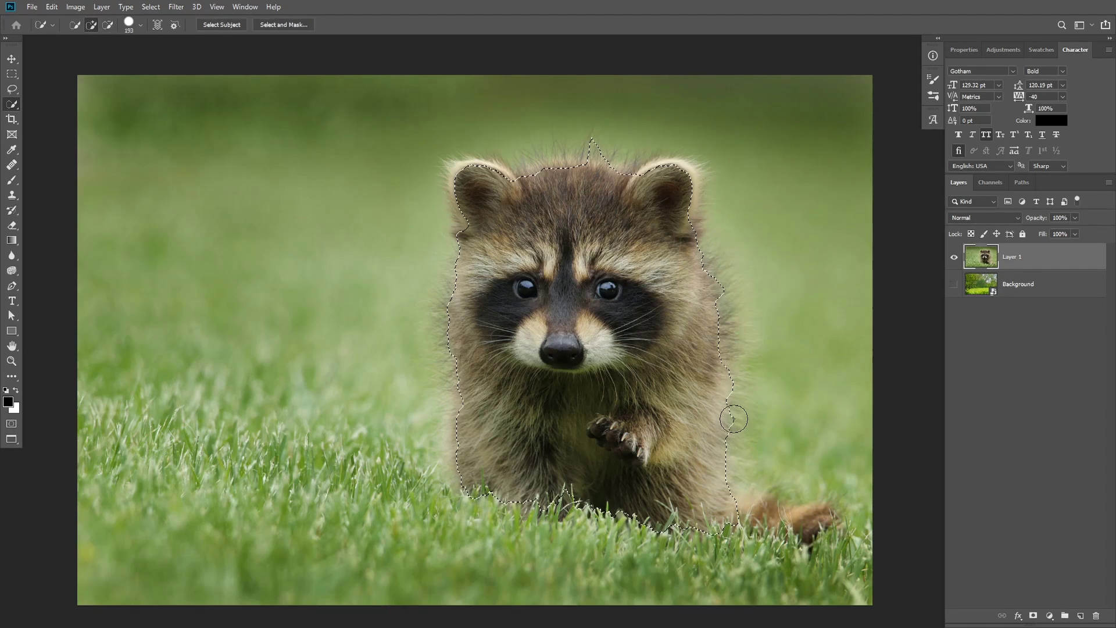
pyautogui.moveTo(750, 395)
pyautogui.mouseDown()
pyautogui.moveTo(727, 396)
pyautogui.moveTo(737, 400)
pyautogui.mouseUp()
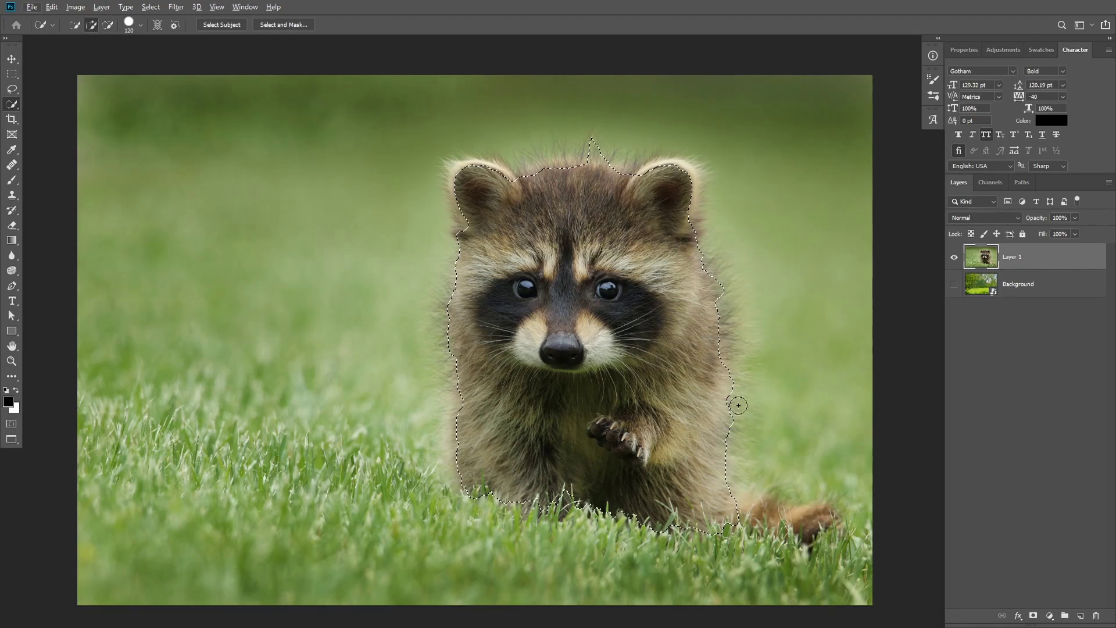
pyautogui.moveTo(738, 499); pyautogui.dragTo(746, 506)
pyautogui.press('alt')
pyautogui.moveTo(592, 144); pyautogui.dragTo(603, 144)
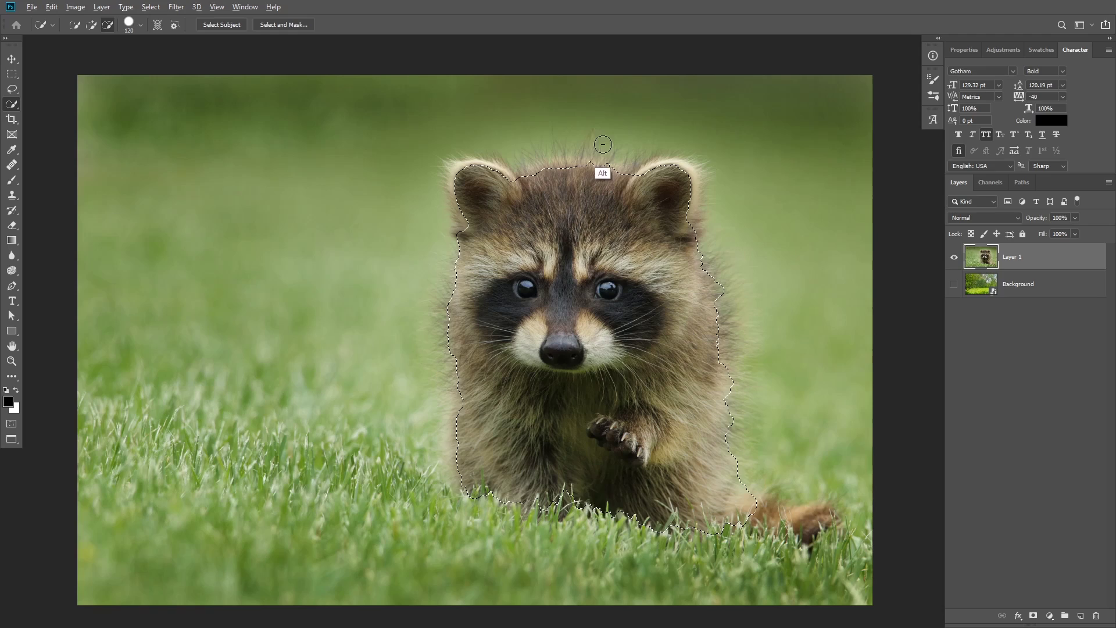
# - Show the selection as a Quick Mask and set up a white Soft Round brush at 105 px, 0% hardness and 22% smoothing
pyautogui.scroll(3, 500, 177)
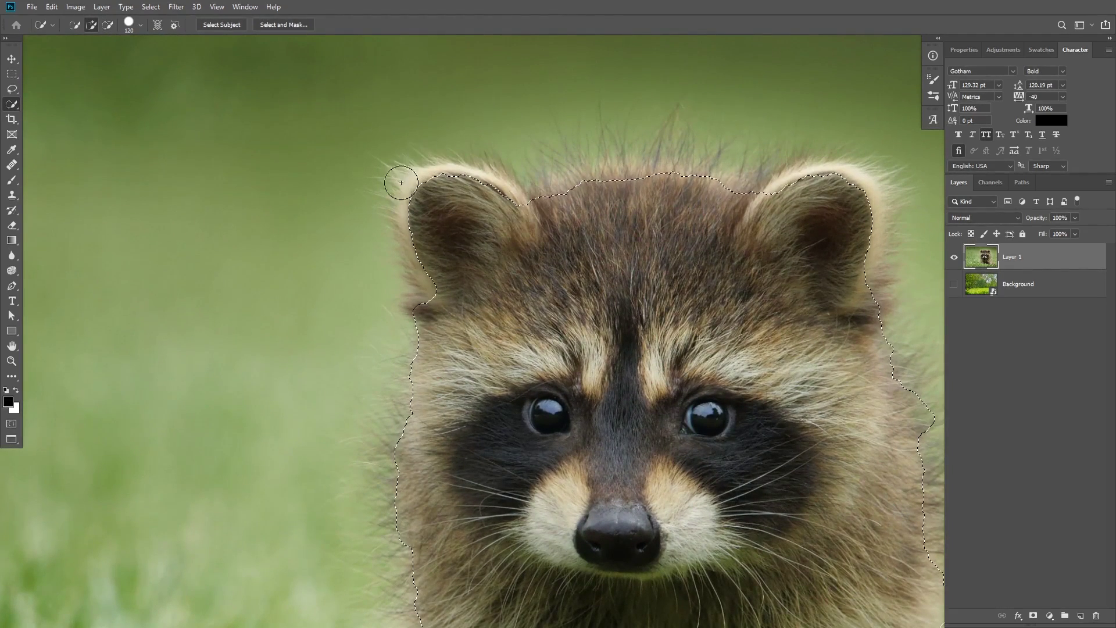
pyautogui.press('q')
pyautogui.press('x')
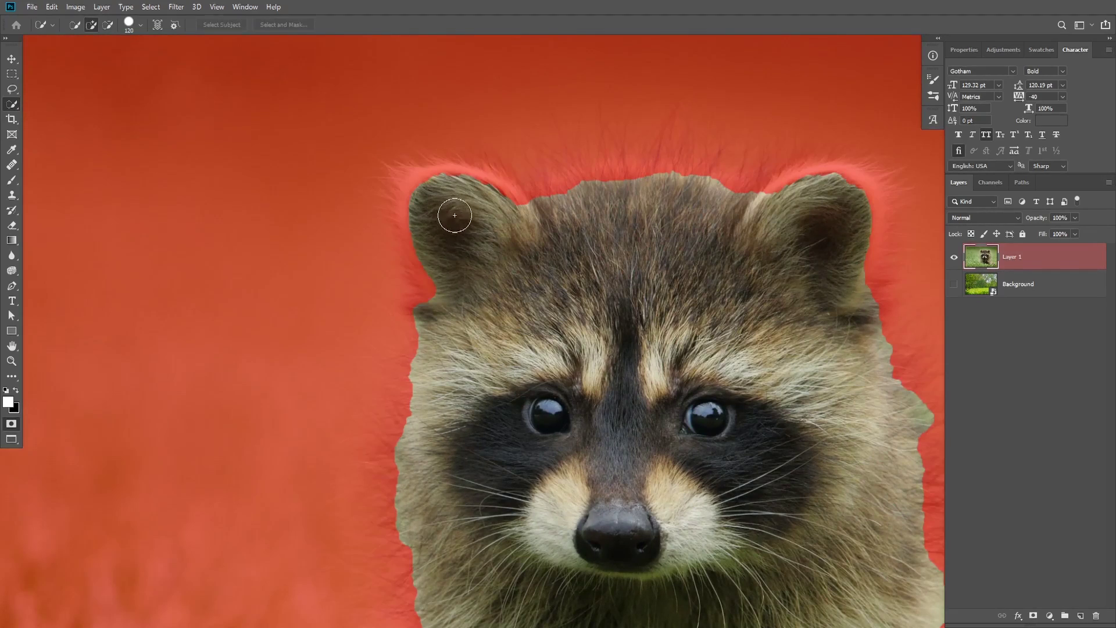
pyautogui.press('b')
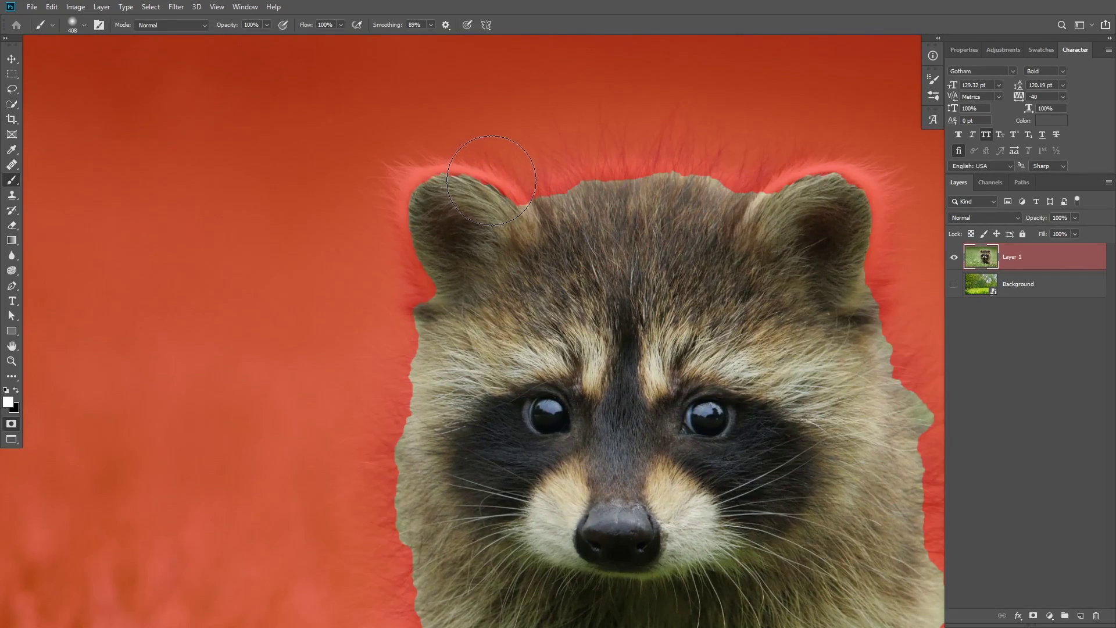
pyautogui.rightClick(445, 176)
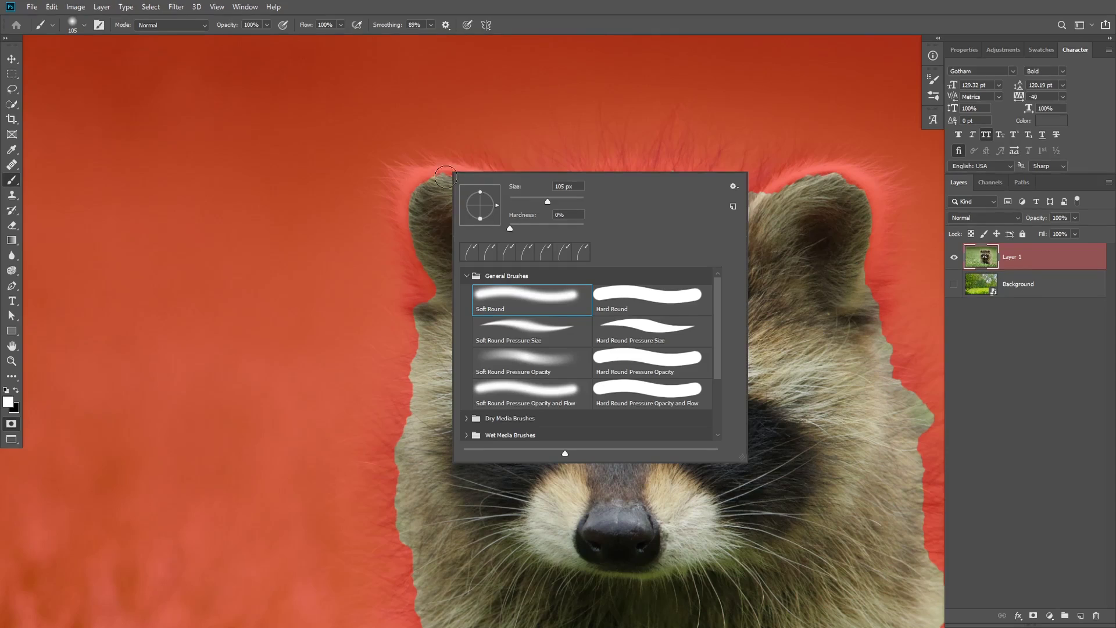
pyautogui.click(426, 203)
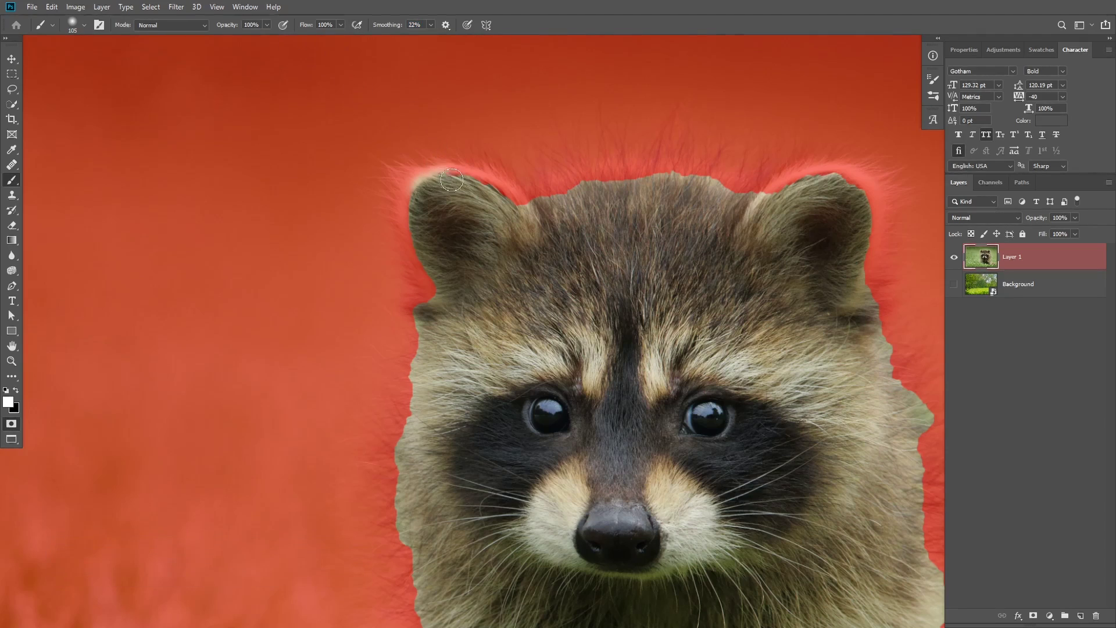
# - Paint white on the Quick Mask along both ear rims and the top of the head to include them in the selection
pyautogui.moveTo(452, 180)
pyautogui.mouseDown()
pyautogui.moveTo(531, 213)
pyautogui.moveTo(427, 179)
pyautogui.moveTo(419, 221)
pyautogui.moveTo(414, 205)
pyautogui.moveTo(433, 267)
pyautogui.moveTo(413, 227)
pyautogui.moveTo(441, 314)
pyautogui.moveTo(438, 301)
pyautogui.moveTo(431, 357)
pyautogui.mouseUp()
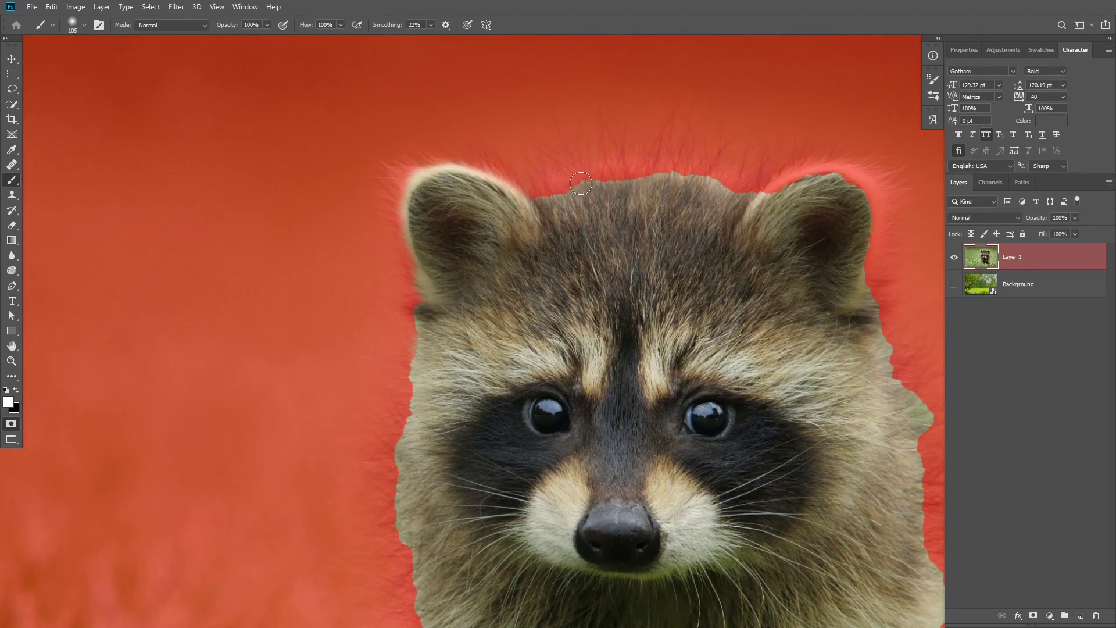
pyautogui.moveTo(543, 208)
pyautogui.mouseDown()
pyautogui.moveTo(626, 189)
pyautogui.moveTo(592, 183)
pyautogui.moveTo(738, 186)
pyautogui.mouseUp()
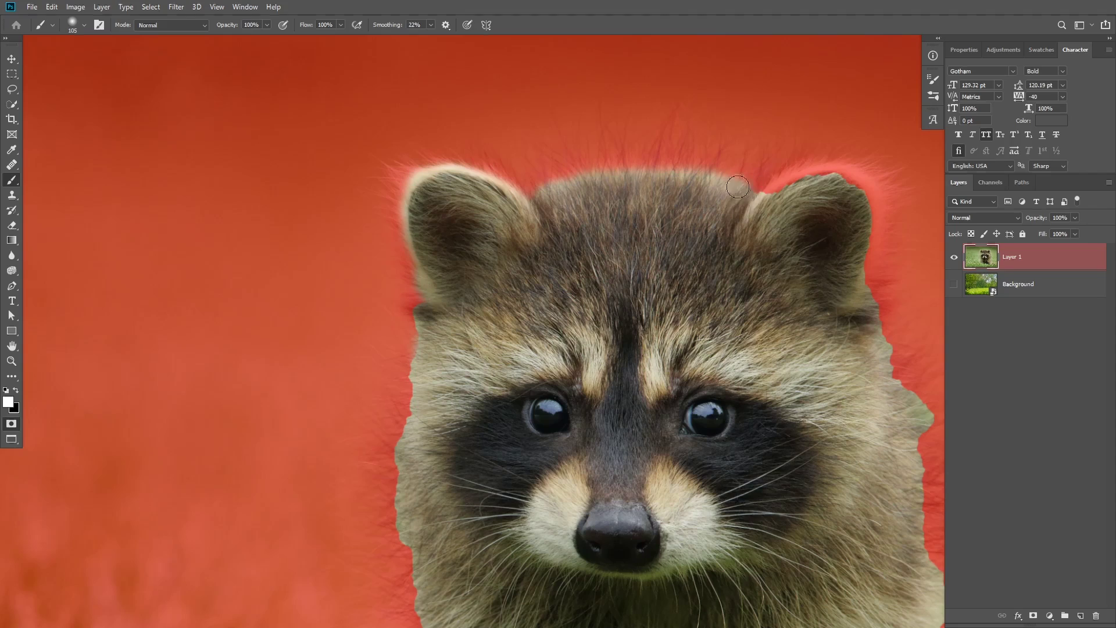
pyautogui.moveTo(809, 142); pyautogui.dragTo(807, 222)
pyautogui.moveTo(797, 174); pyautogui.dragTo(785, 181)
pyautogui.moveTo(772, 200)
pyautogui.mouseDown()
pyautogui.moveTo(799, 181)
pyautogui.moveTo(861, 174)
pyautogui.moveTo(860, 285)
pyautogui.moveTo(875, 192)
pyautogui.moveTo(866, 299)
pyautogui.moveTo(653, 180)
pyautogui.moveTo(612, 138)
pyautogui.mouseUp()
pyautogui.moveTo(720, 175); pyautogui.dragTo(753, 177)
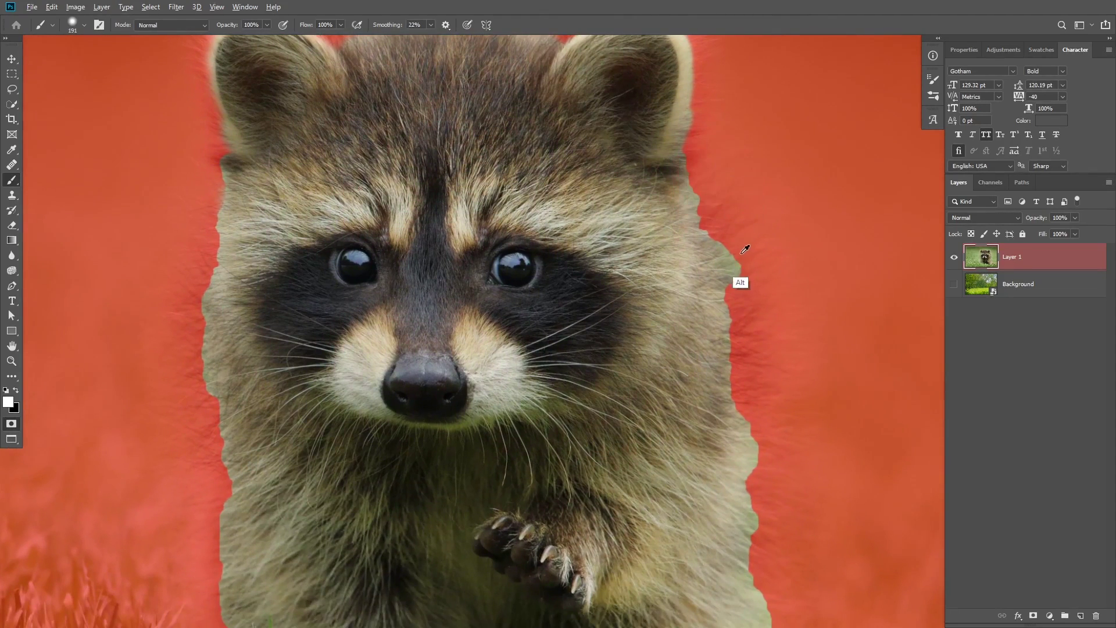
# - Paint black over the background bump beside the raccoon's right cheek, and convert the Quick Mask back to a selection
pyautogui.keyDown('alt'); pyautogui.click(745, 248); pyautogui.keyUp('alt')
pyautogui.press('x')
pyautogui.moveTo(747, 244)
pyautogui.mouseDown()
pyautogui.moveTo(767, 216)
pyautogui.moveTo(740, 252)
pyautogui.moveTo(752, 282)
pyautogui.mouseUp()
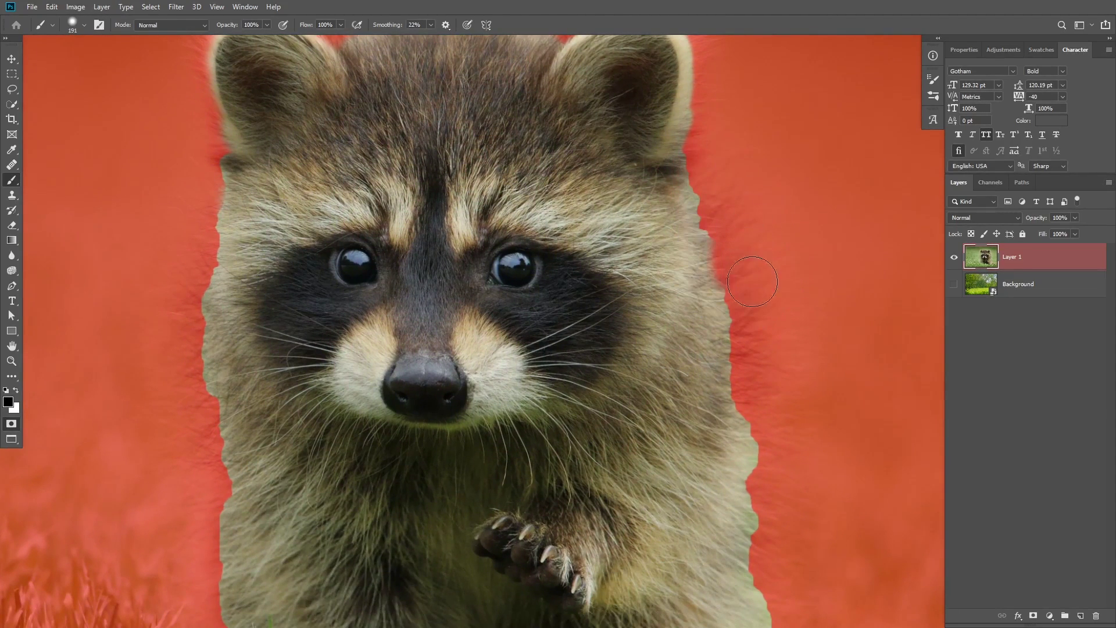
pyautogui.moveTo(685, 319); pyautogui.dragTo(650, 322)
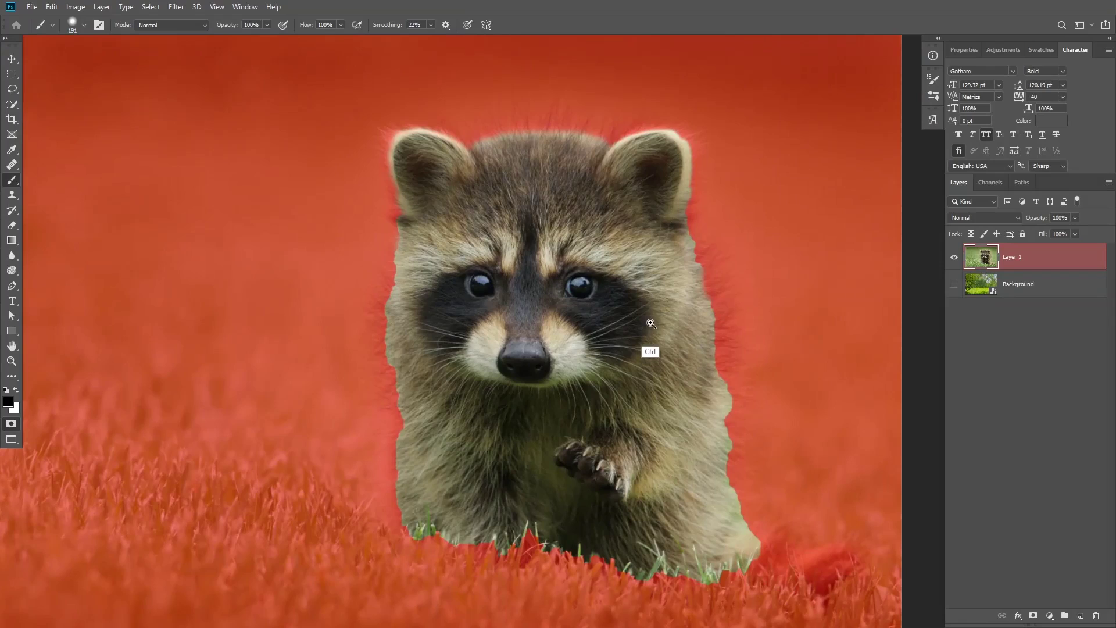
pyautogui.moveTo(550, 260); pyautogui.dragTo(515, 266)
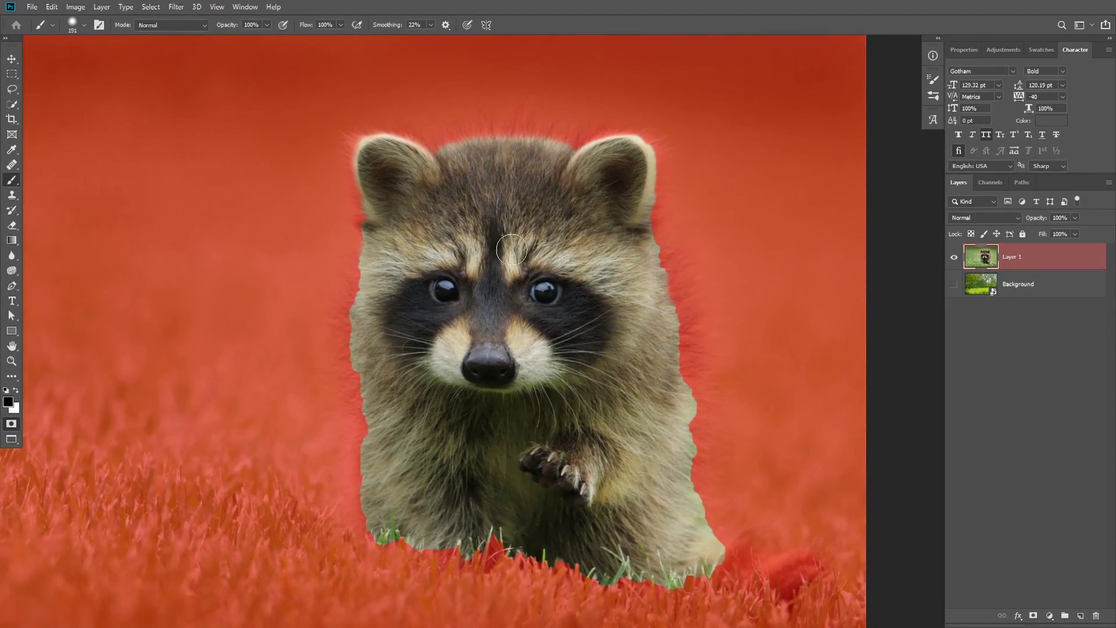
pyautogui.press('space')
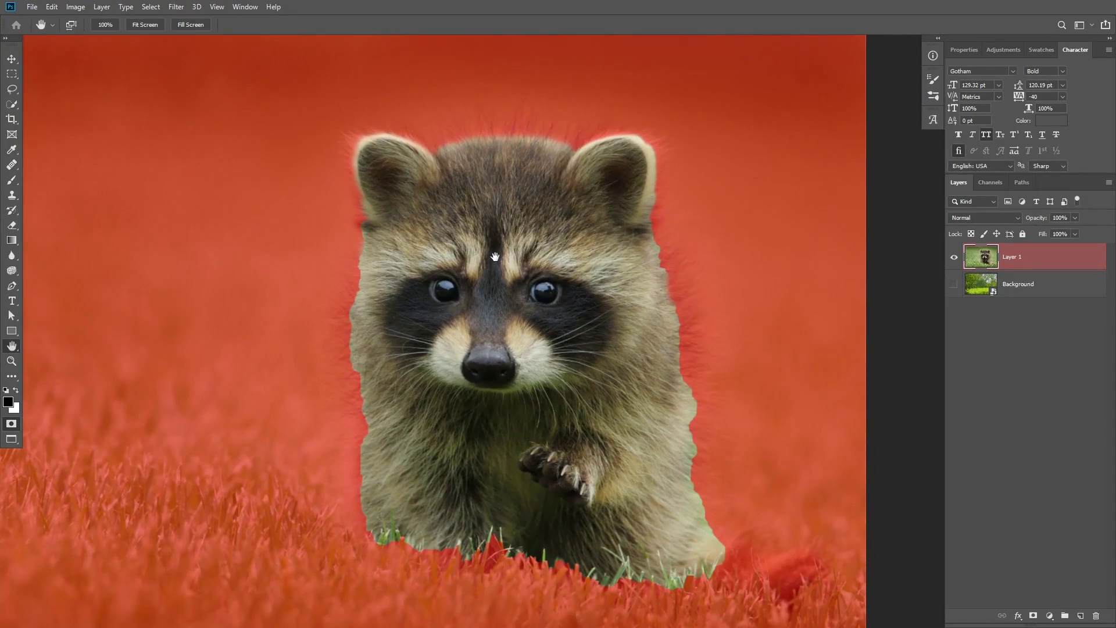
pyautogui.press('q')
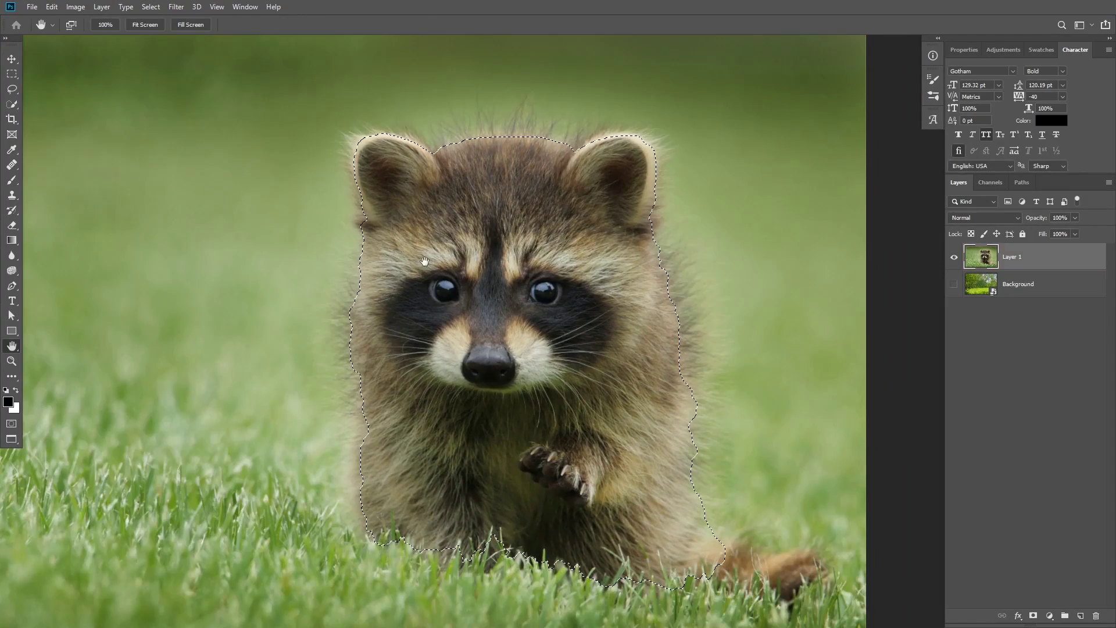
# - Open the raccoon selection in Select and Mask and preview it in the Overlay view
pyautogui.click(12, 104)
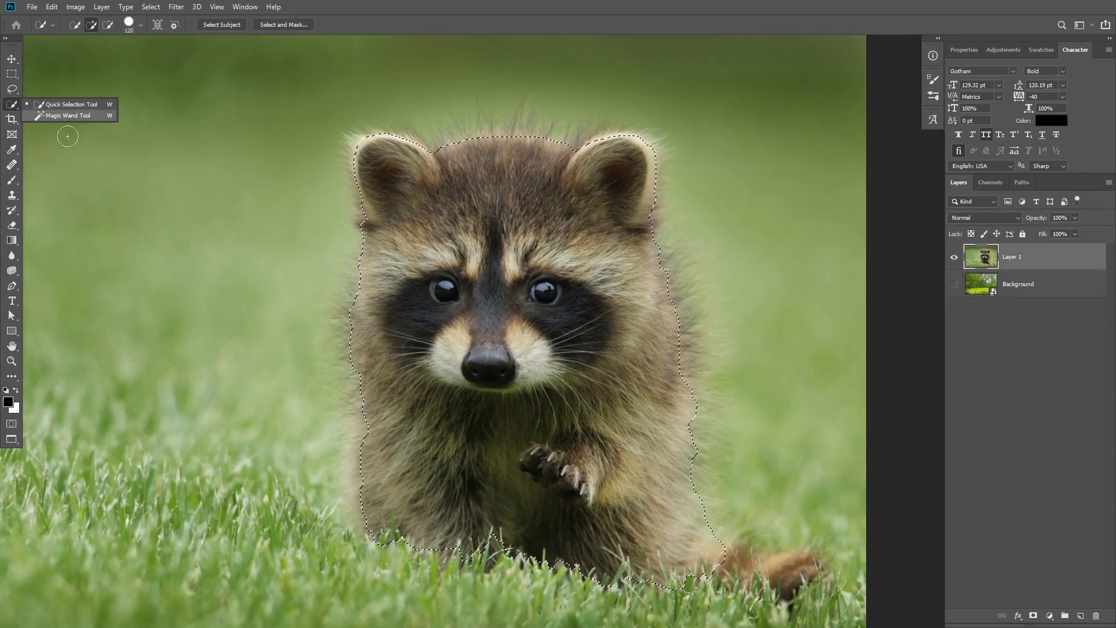
pyautogui.click(292, 26)
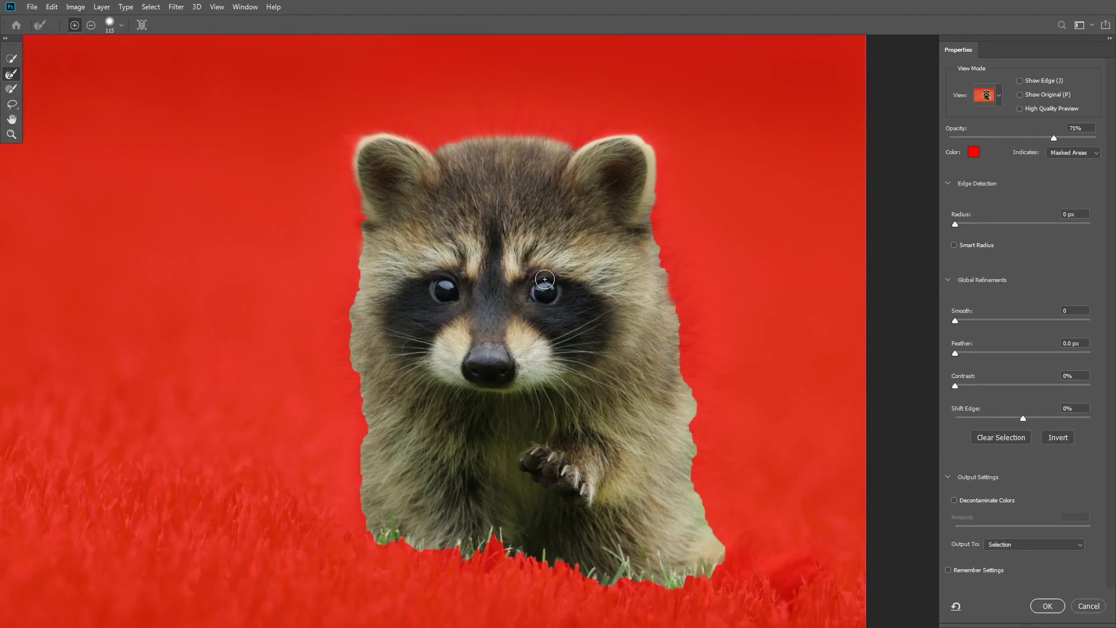
pyautogui.click(1001, 96)
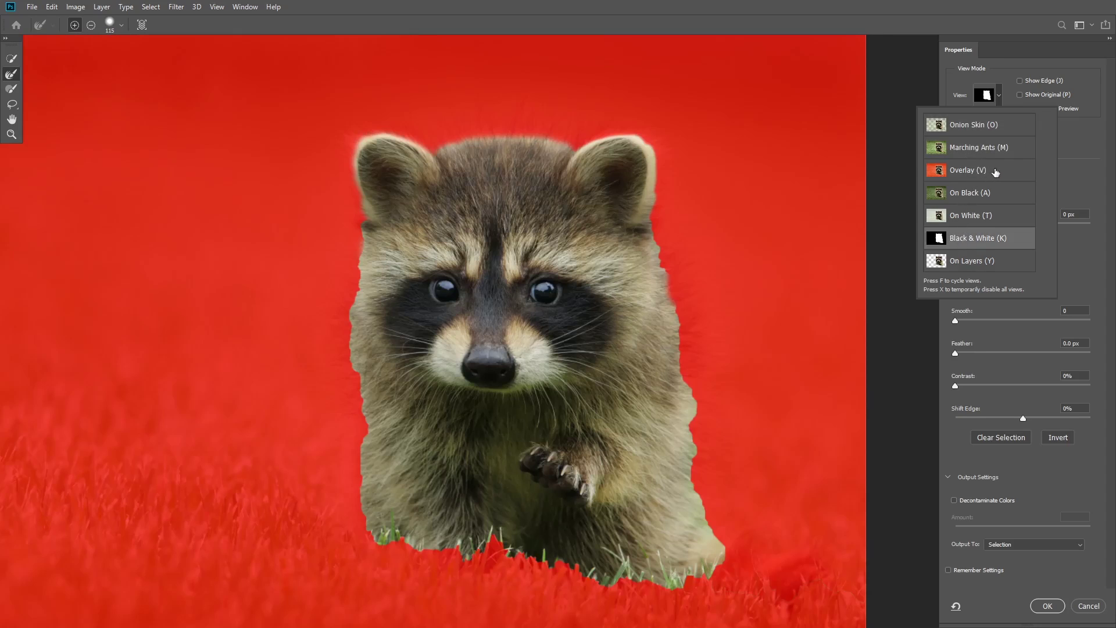
pyautogui.click(968, 171)
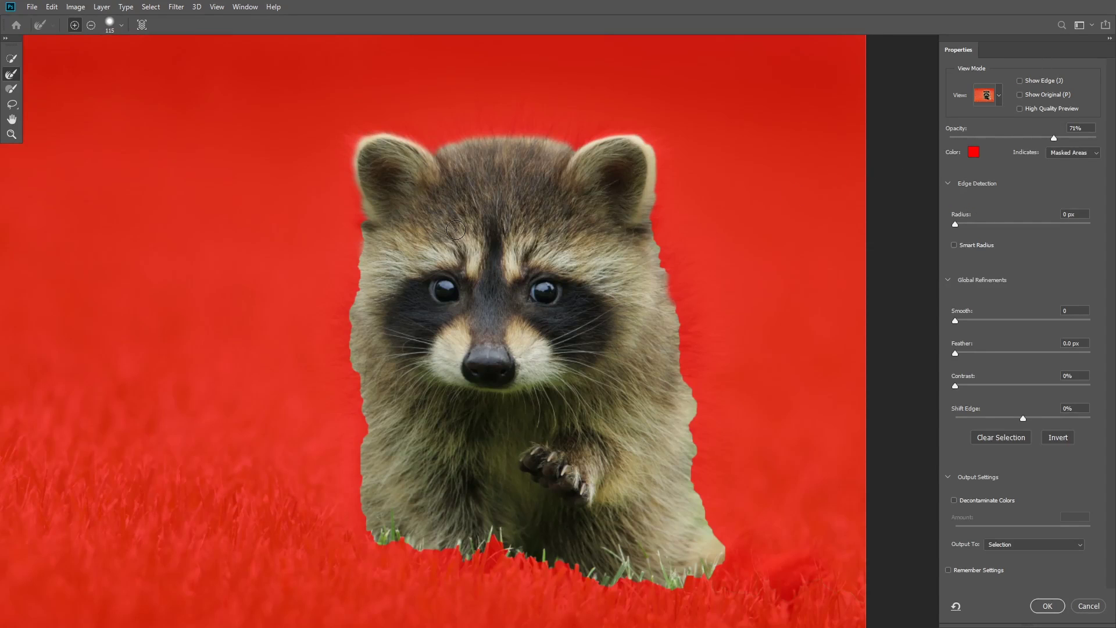
# - Refine the fur edges around the body, ears and head with a 220 px Refine Edge Brush, and check them in Black & White view
pyautogui.click(11, 75)
pyautogui.moveTo(343, 213); pyautogui.dragTo(355, 211)
pyautogui.moveTo(355, 239)
pyautogui.mouseDown()
pyautogui.moveTo(341, 352)
pyautogui.moveTo(361, 437)
pyautogui.moveTo(354, 425)
pyautogui.moveTo(361, 516)
pyautogui.mouseUp()
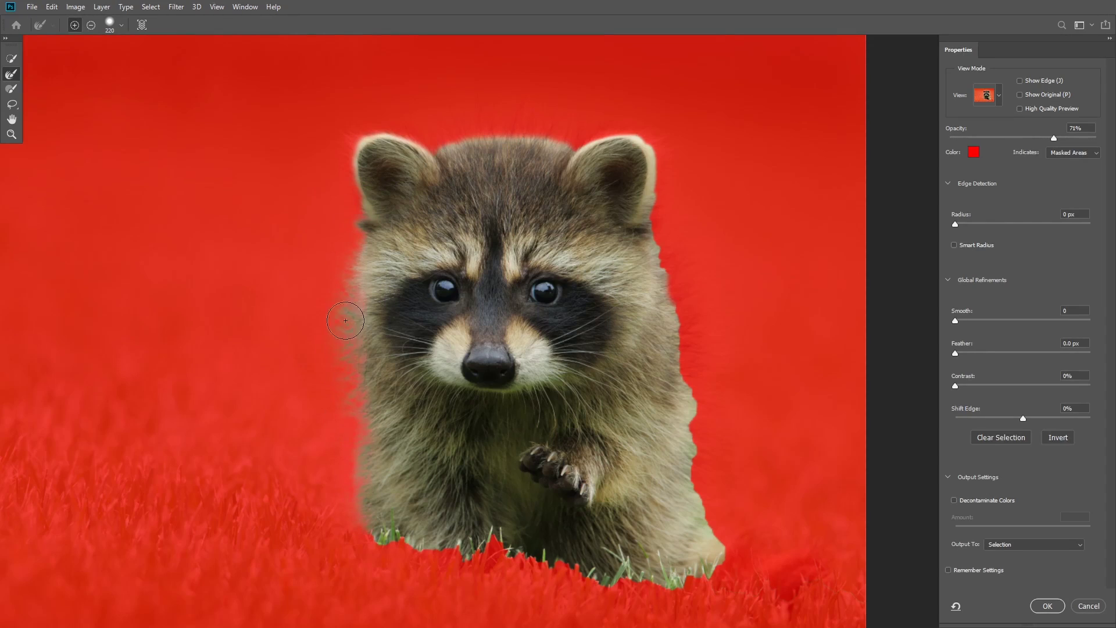
pyautogui.moveTo(342, 171)
pyautogui.mouseDown()
pyautogui.moveTo(366, 123)
pyautogui.moveTo(657, 129)
pyautogui.moveTo(664, 234)
pyautogui.moveTo(666, 222)
pyautogui.moveTo(697, 316)
pyautogui.moveTo(702, 440)
pyautogui.moveTo(730, 534)
pyautogui.mouseUp()
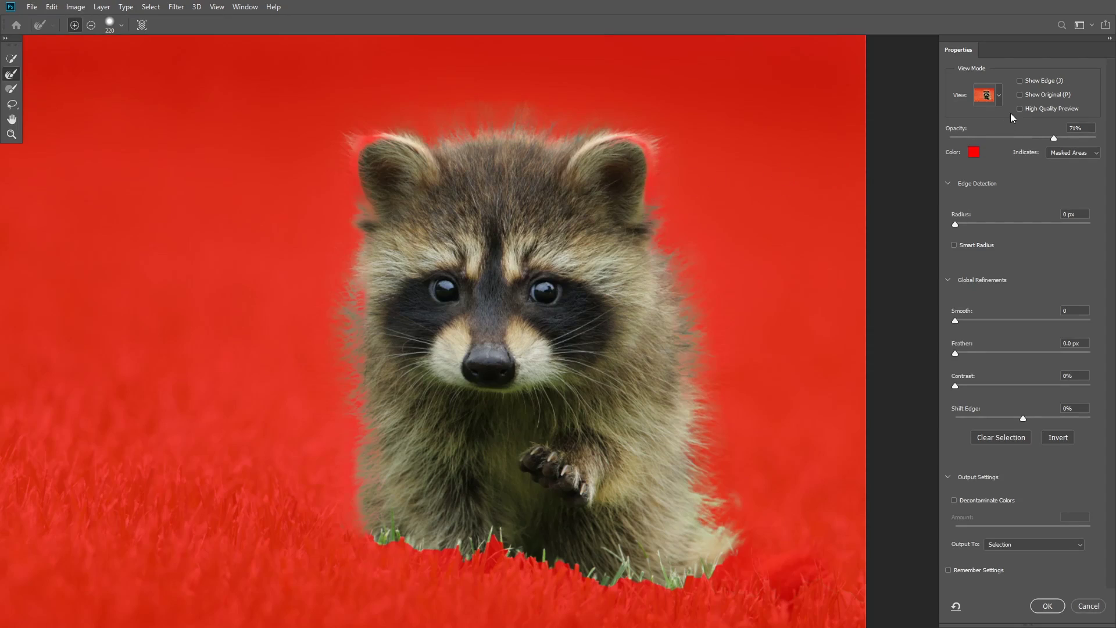
pyautogui.click(997, 96)
pyautogui.click(955, 238)
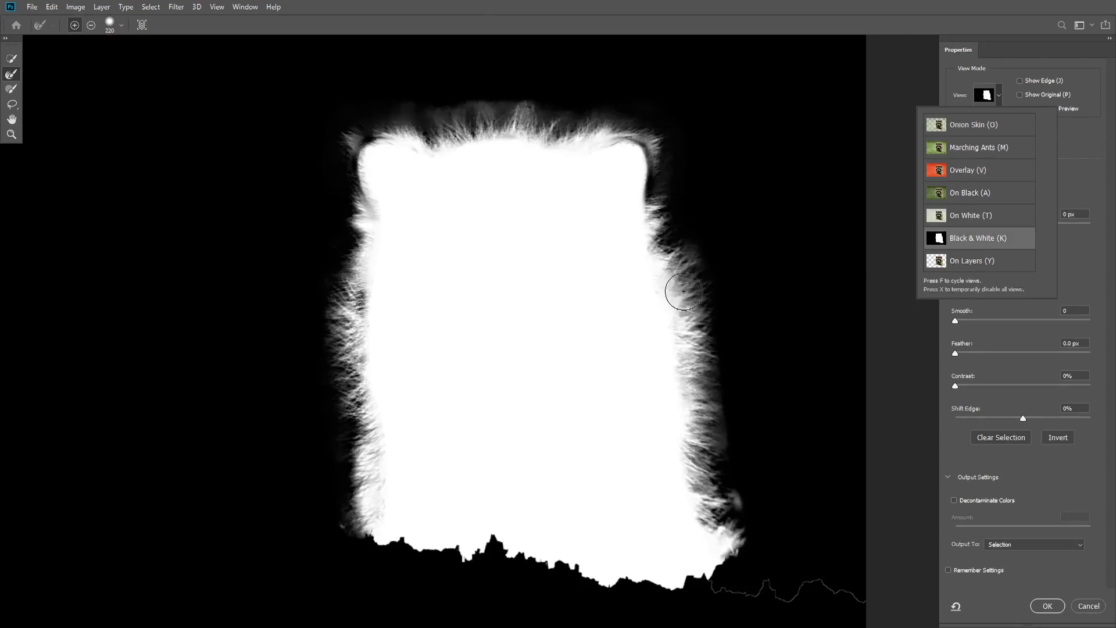
pyautogui.click(959, 171)
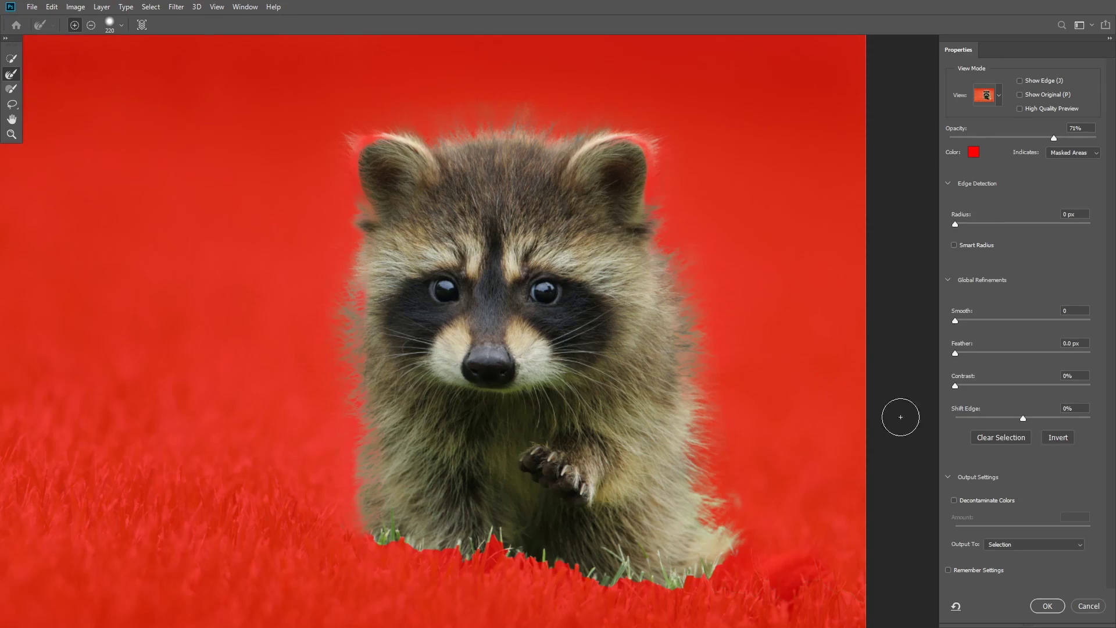
# - Output the refined selection to a Layer Mask on Layer 1
pyautogui.click(1033, 543)
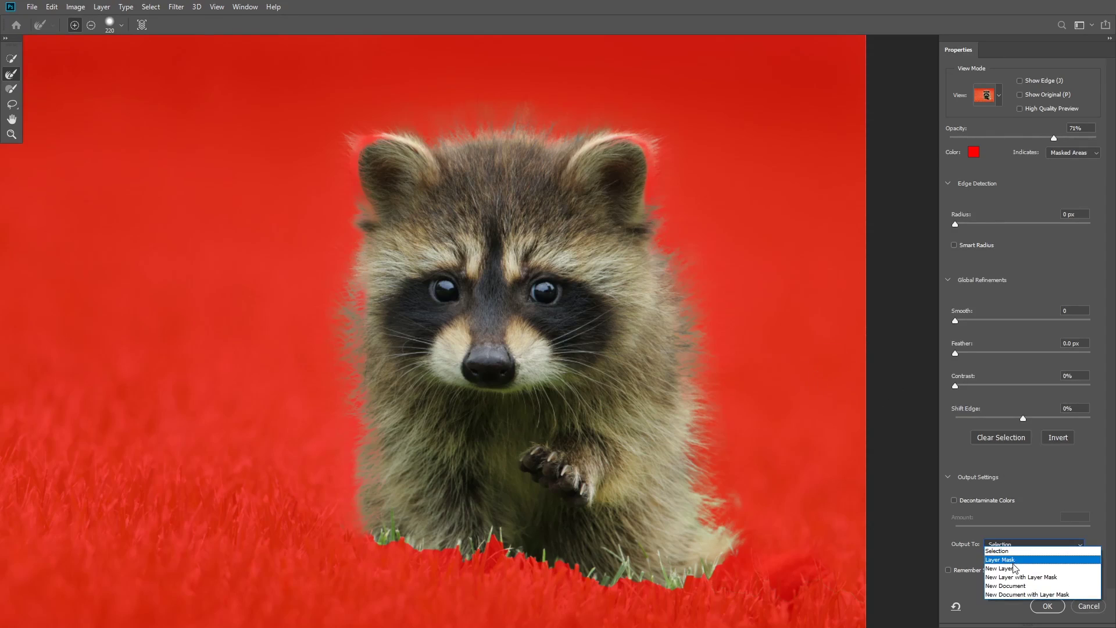
pyautogui.click(1017, 560)
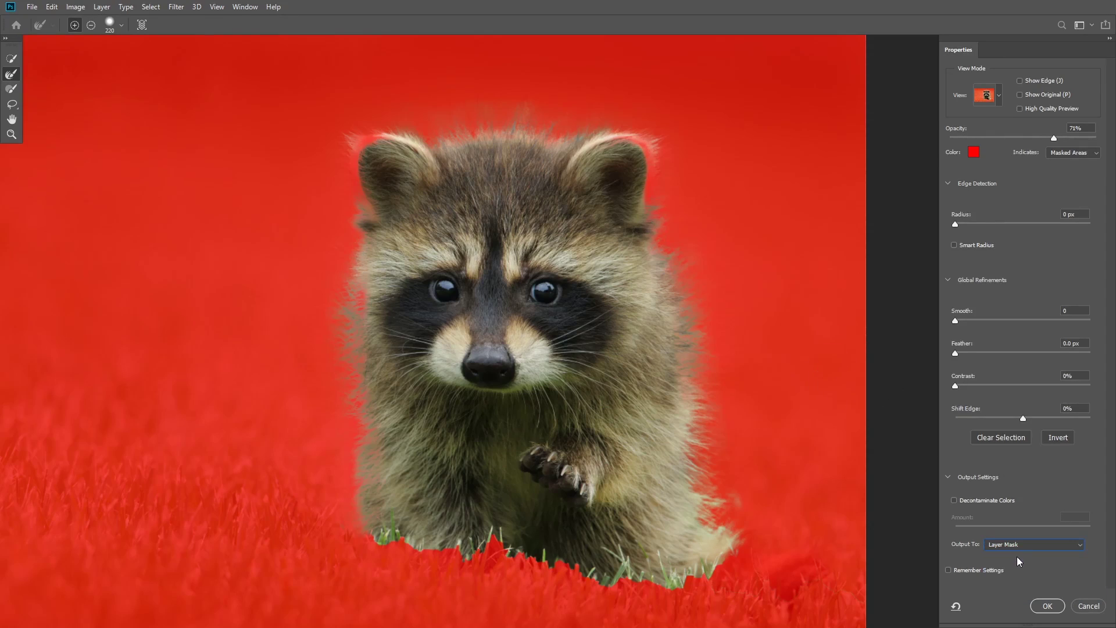
pyautogui.click(1047, 606)
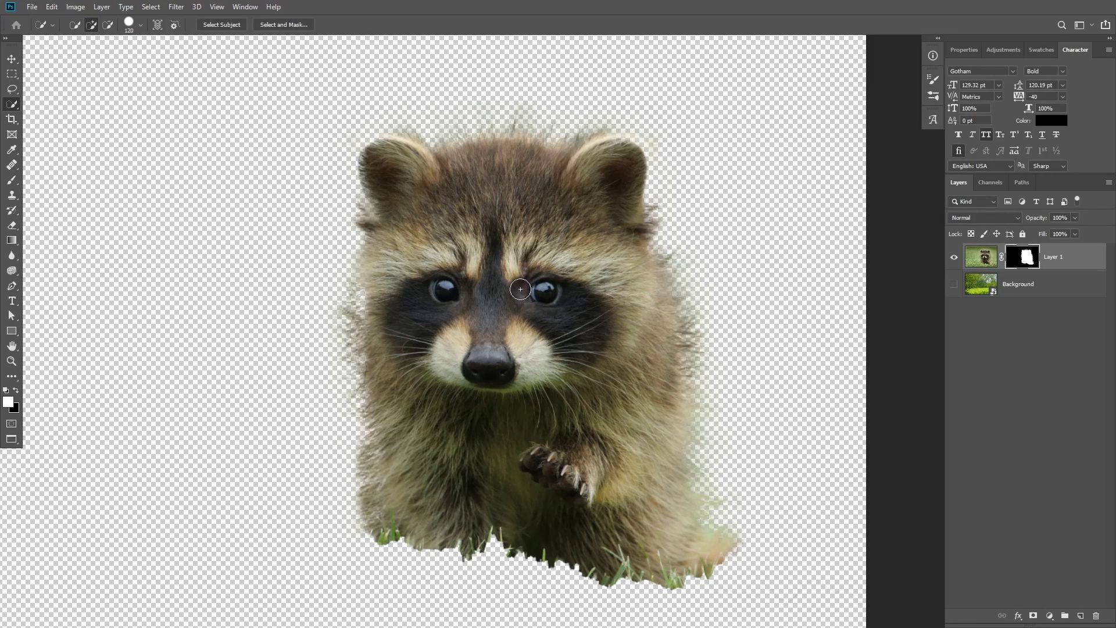
# - Make the Background layer visible and display Layer 1's mask on its own in the canvas
pyautogui.click(954, 285)
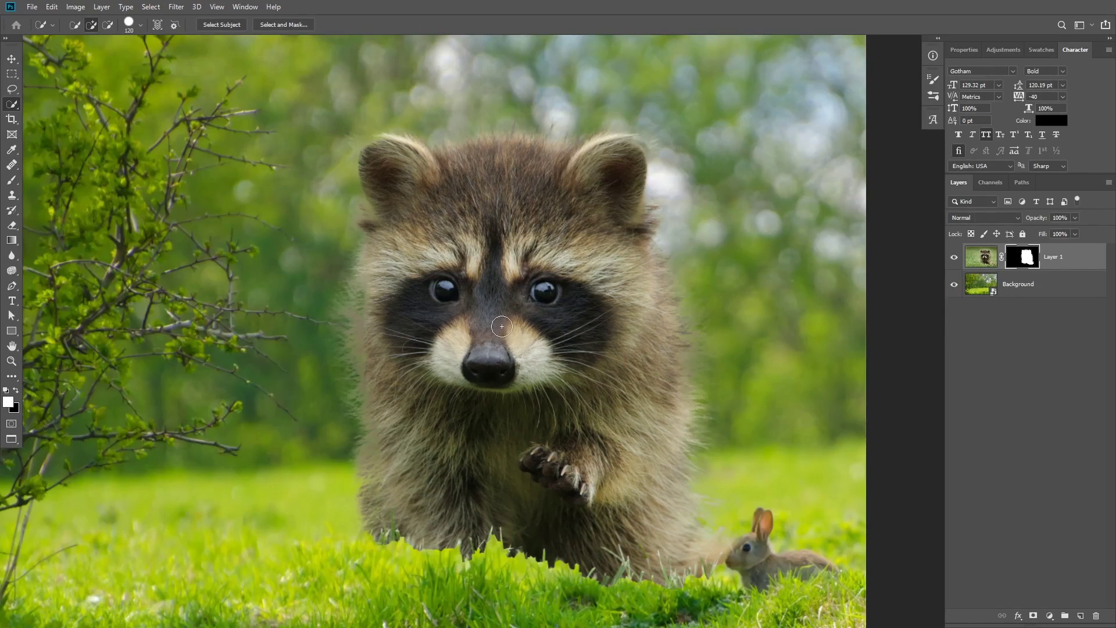
pyautogui.keyDown('alt'); pyautogui.click(1022, 256); pyautogui.keyUp('alt')
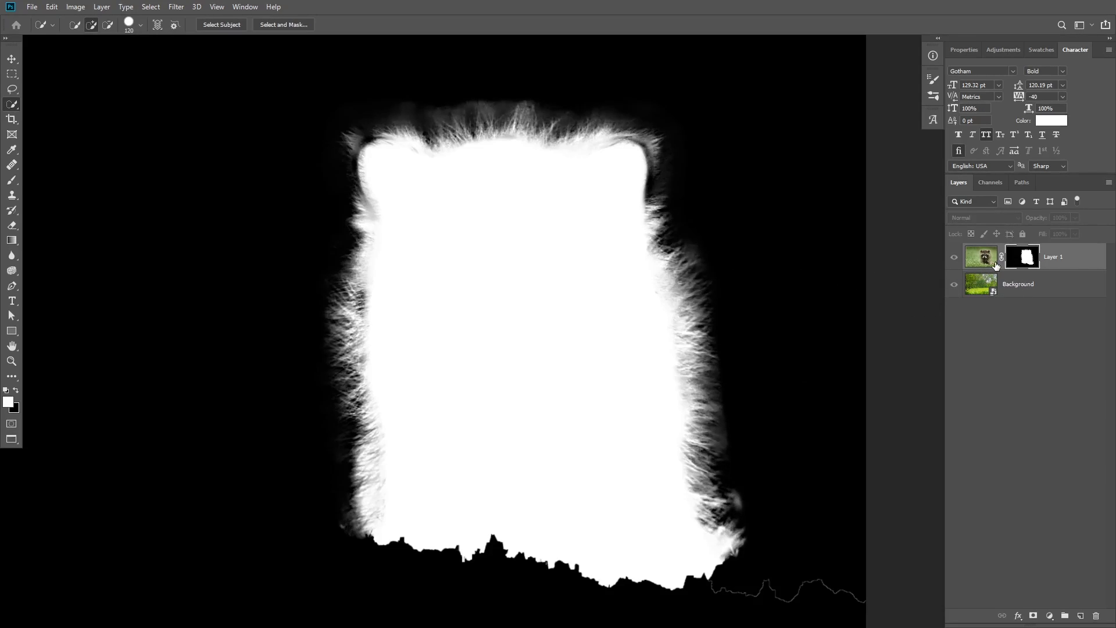
# - Add a Levels adjustment layer above the Background layer and darken its midtones to 0.33
pyautogui.click(1015, 290)
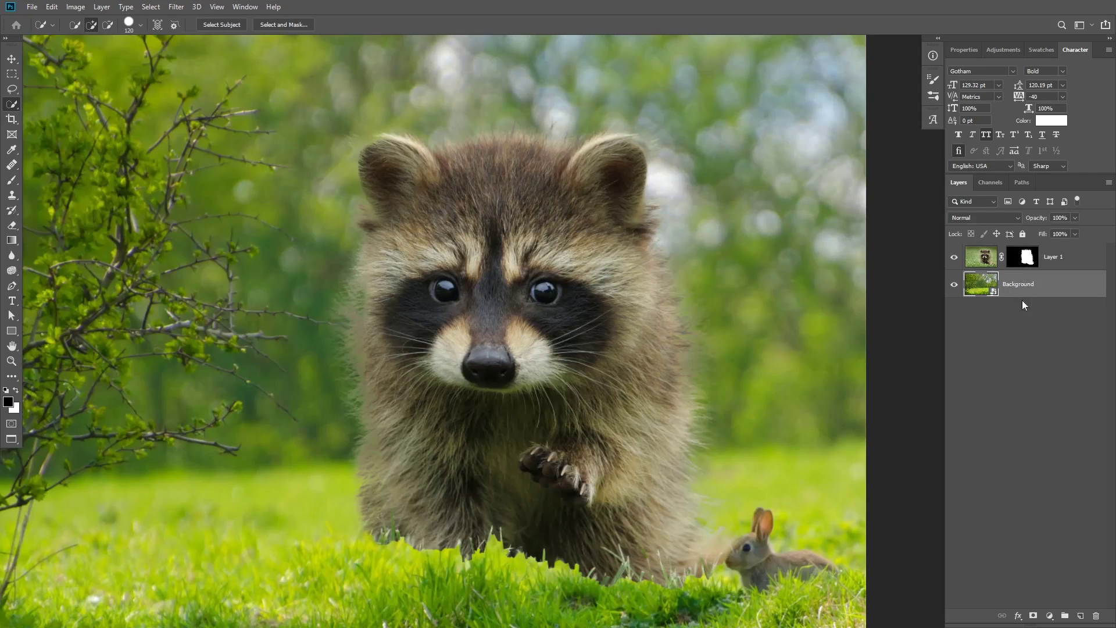
pyautogui.click(1051, 616)
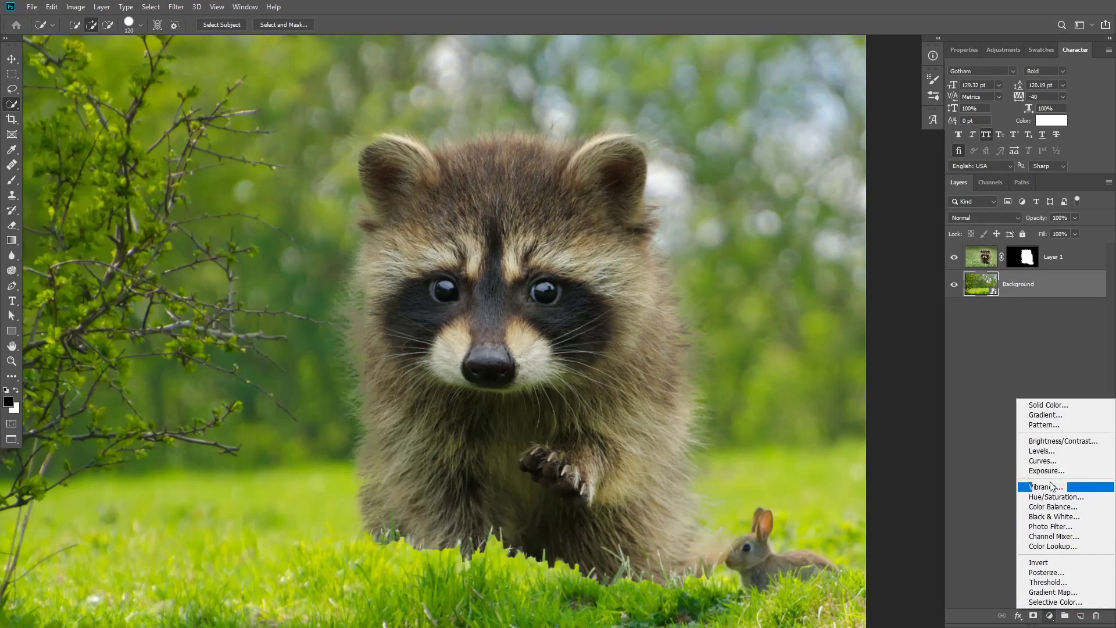
pyautogui.click(1055, 452)
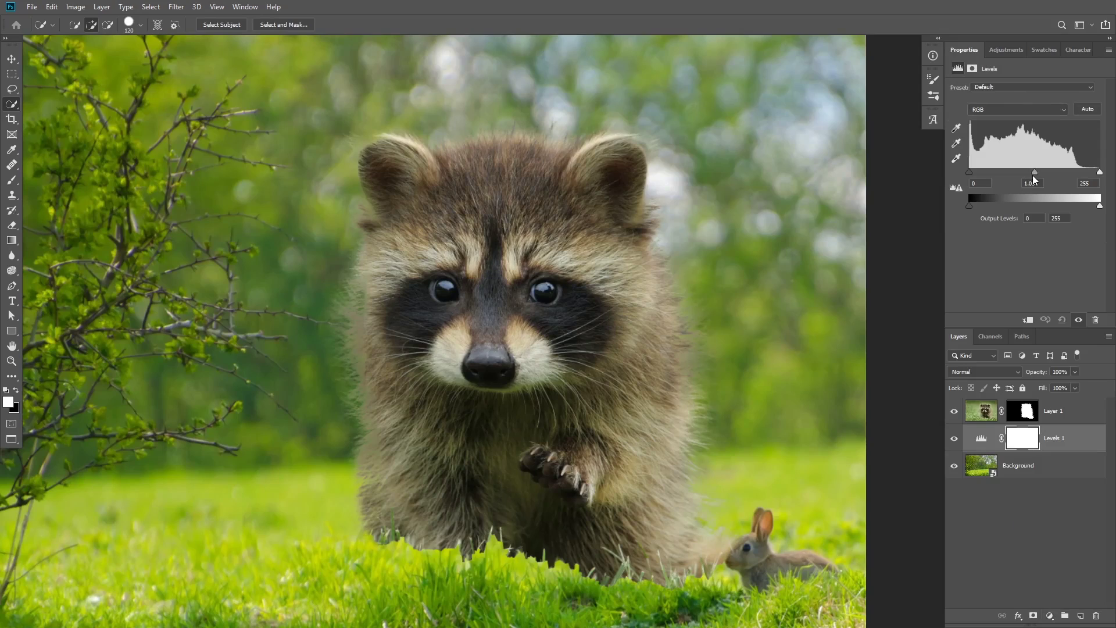
pyautogui.moveTo(1034, 173); pyautogui.dragTo(1073, 173)
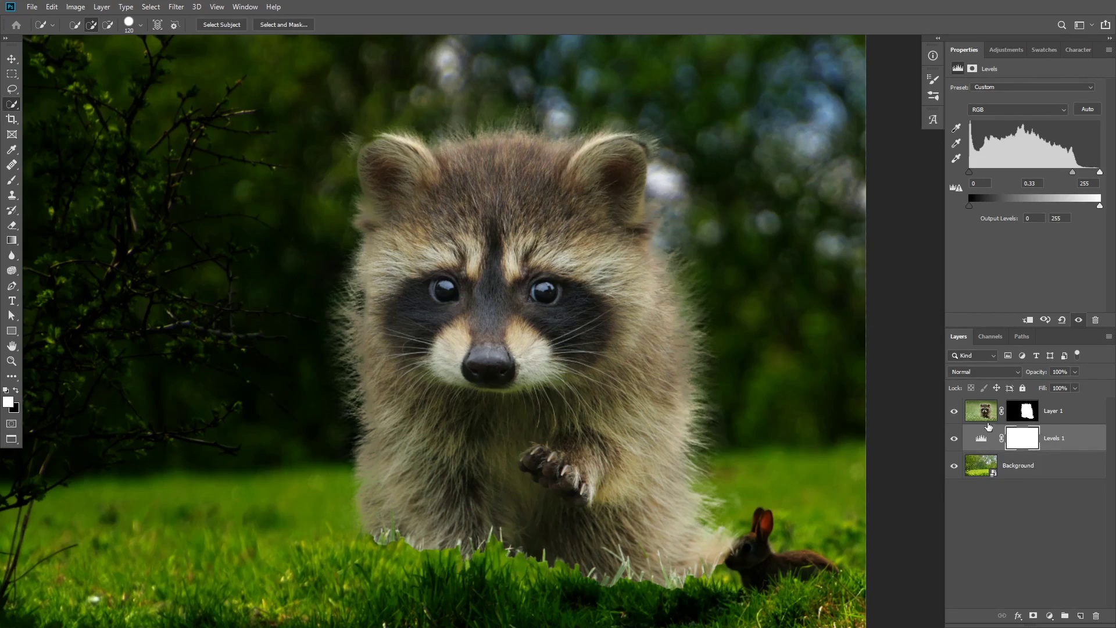
# - Display Layer 1's mask on its own and set up a black Brush in Overlay mode with 41% flow
pyautogui.keyDown('alt'); pyautogui.click(1023, 425); pyautogui.keyUp('alt')
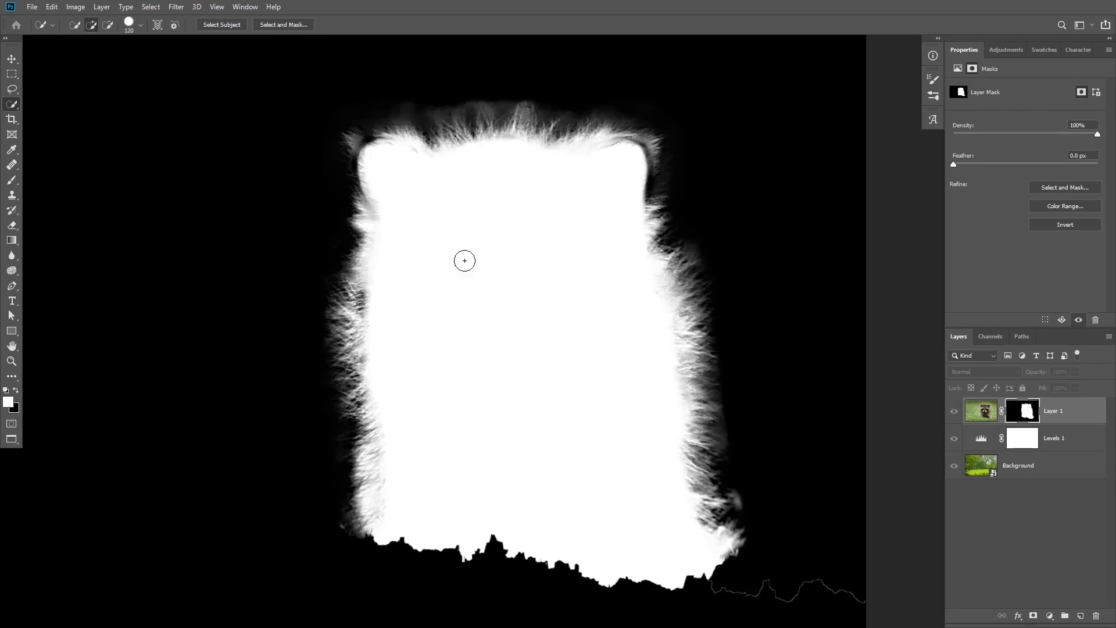
pyautogui.press('b')
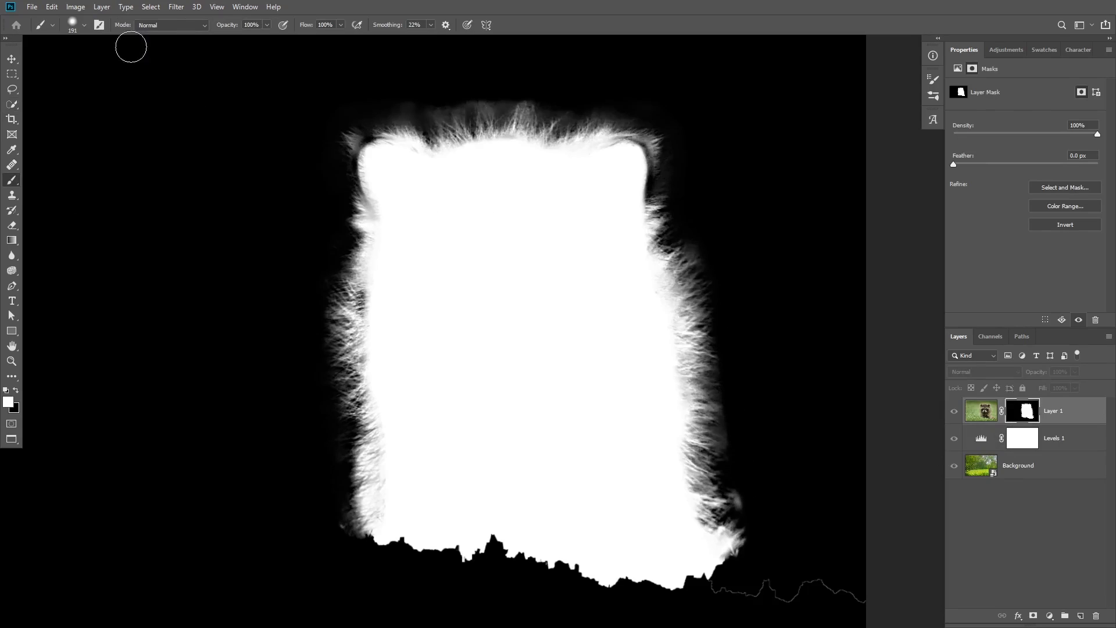
pyautogui.click(185, 26)
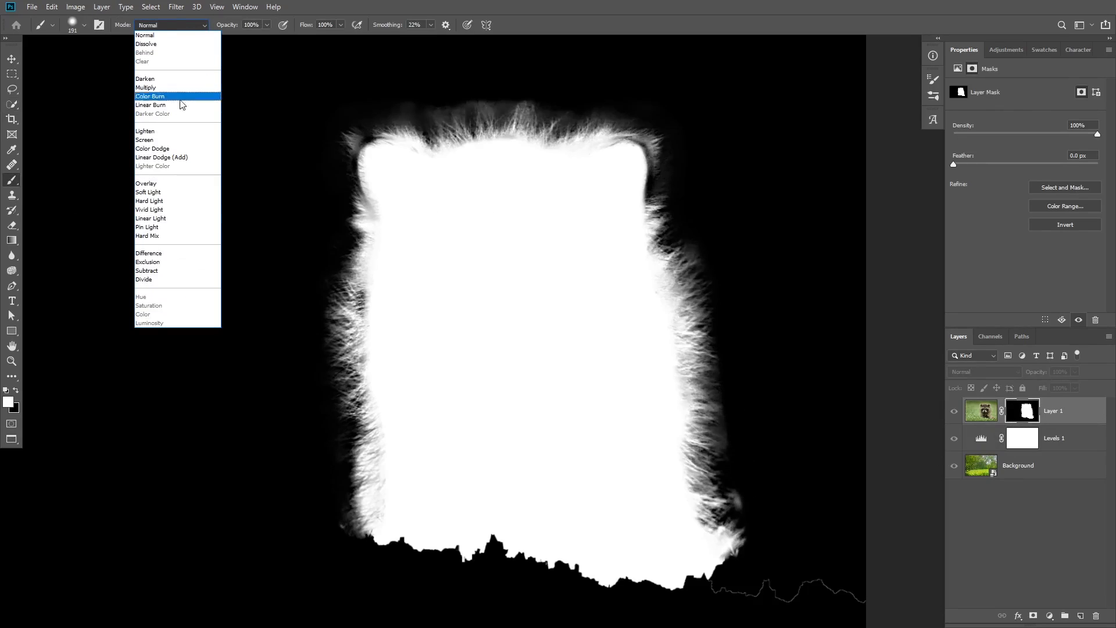
pyautogui.click(158, 185)
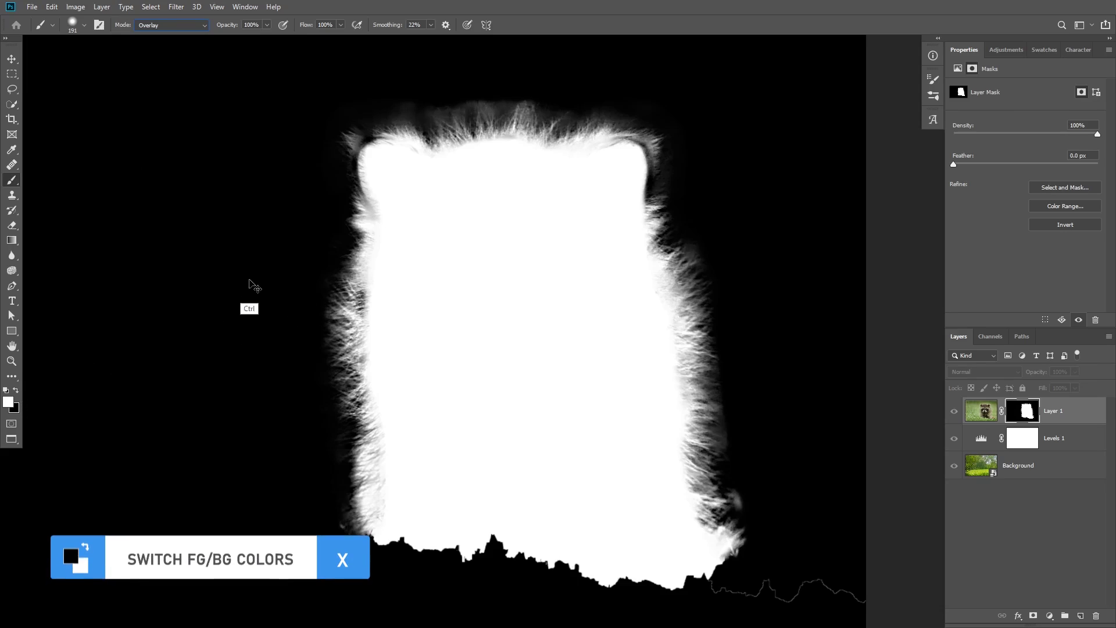
pyautogui.press('x')
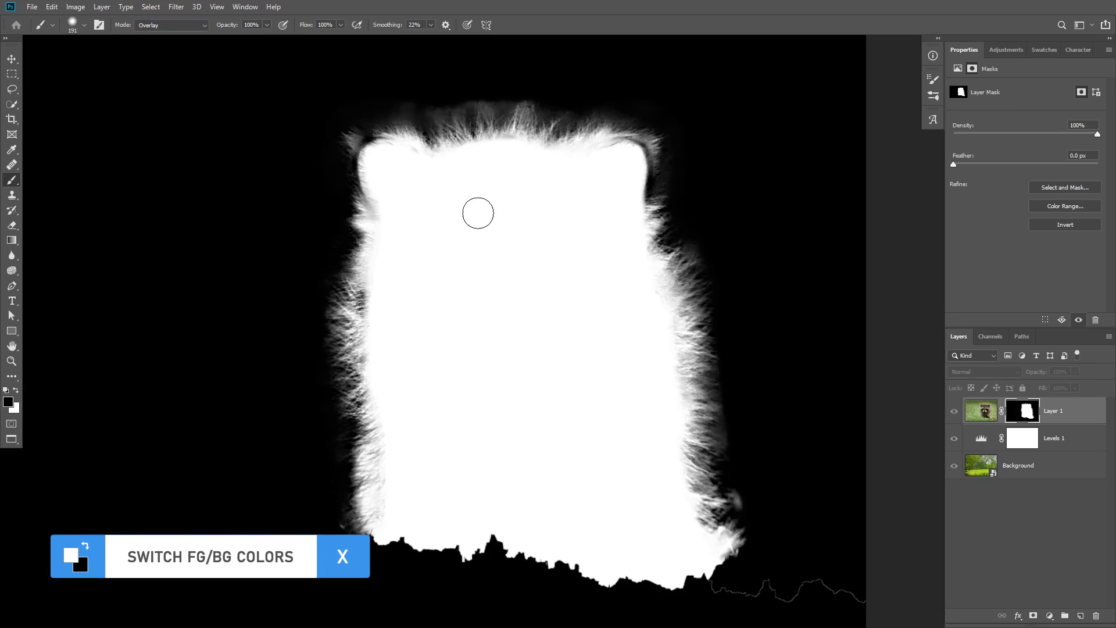
pyautogui.moveTo(505, 140); pyautogui.dragTo(516, 142)
pyautogui.moveTo(305, 29); pyautogui.dragTo(272, 29)
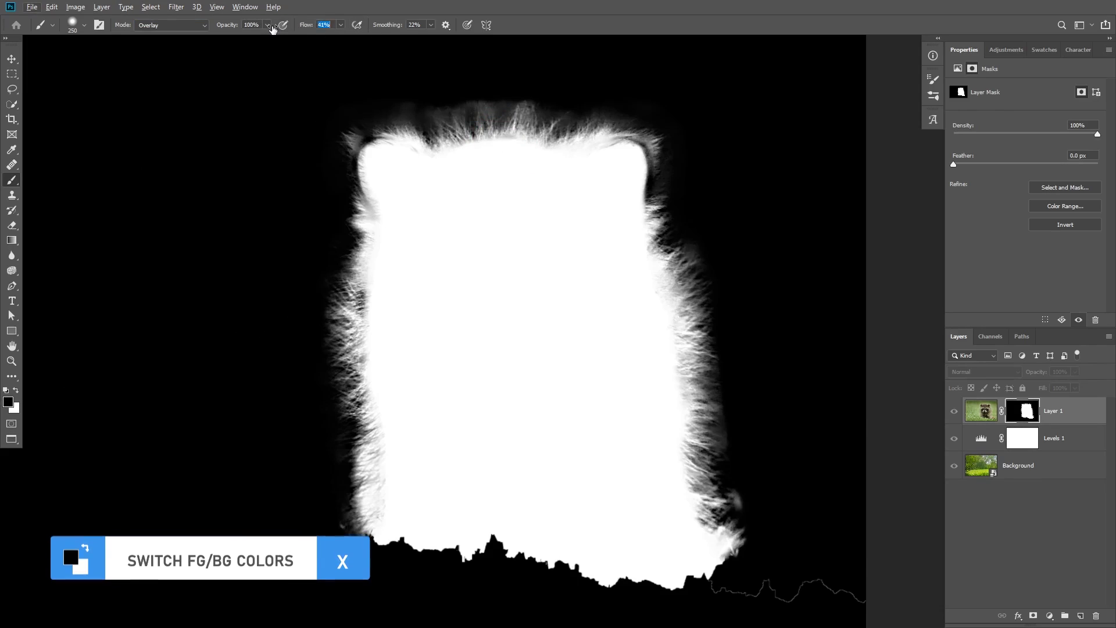
# - Paint black along the outer fur on the right side of Layer 1's mask to darken the gray fringe
pyautogui.moveTo(750, 457)
pyautogui.mouseDown()
pyautogui.moveTo(728, 379)
pyautogui.moveTo(741, 417)
pyautogui.moveTo(723, 429)
pyautogui.moveTo(751, 470)
pyautogui.moveTo(739, 490)
pyautogui.moveTo(756, 503)
pyautogui.moveTo(731, 462)
pyautogui.mouseUp()
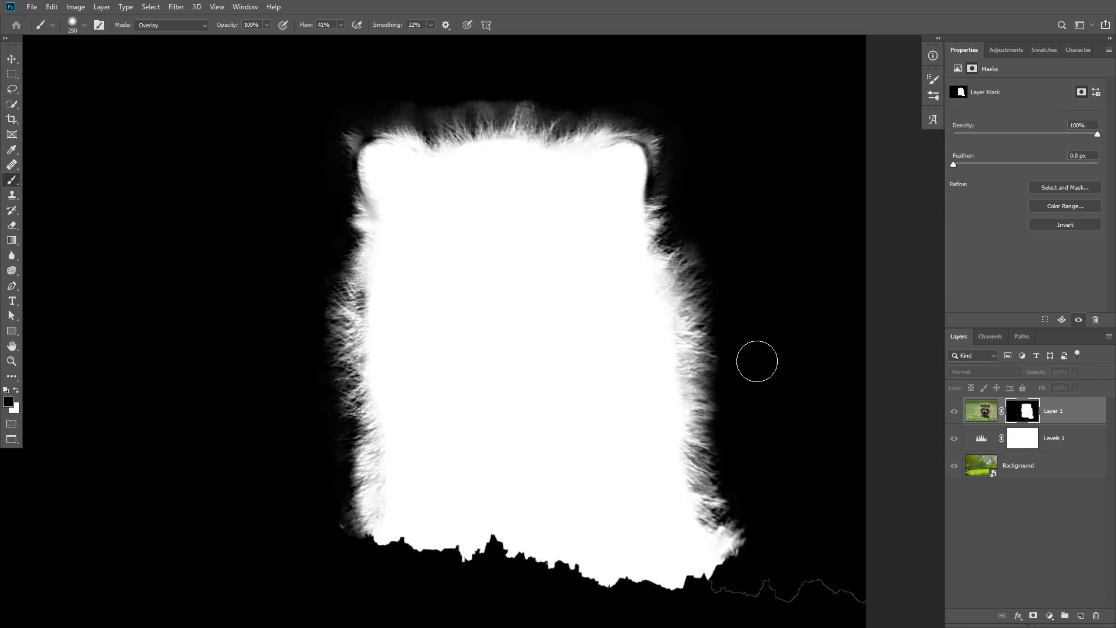
pyautogui.keyDown('alt'); pyautogui.moveTo(756, 323); pyautogui.dragTo(783, 333); pyautogui.keyUp('alt')
pyautogui.moveTo(678, 267)
pyautogui.mouseDown()
pyautogui.moveTo(696, 224)
pyautogui.moveTo(677, 220)
pyautogui.moveTo(688, 208)
pyautogui.moveTo(704, 215)
pyautogui.moveTo(710, 250)
pyautogui.moveTo(726, 252)
pyautogui.moveTo(750, 323)
pyautogui.moveTo(737, 322)
pyautogui.moveTo(728, 295)
pyautogui.moveTo(755, 310)
pyautogui.mouseUp()
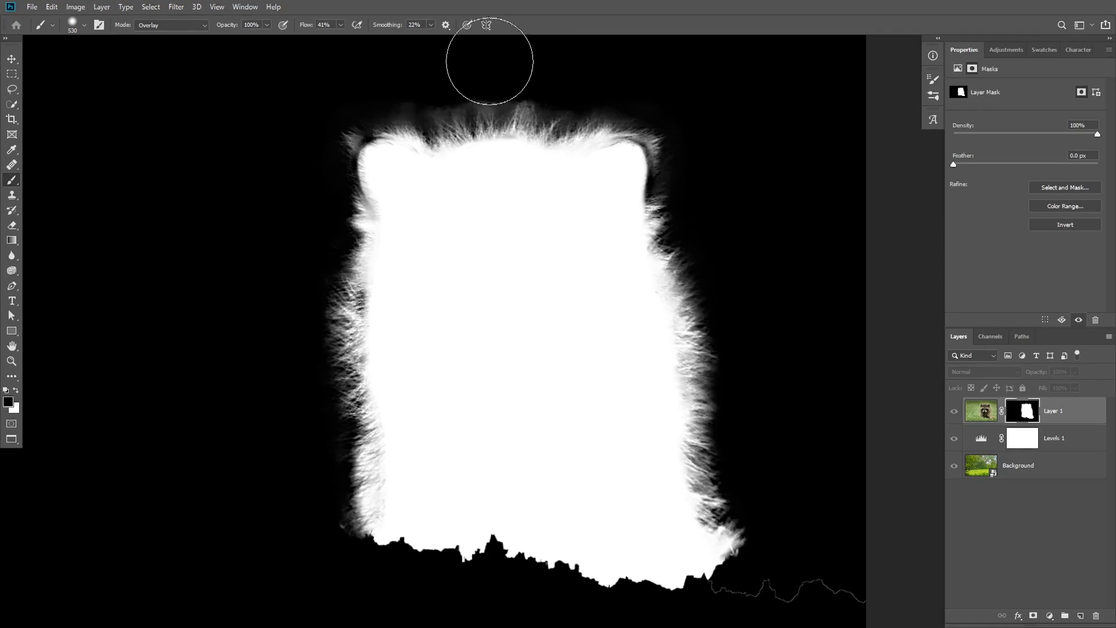
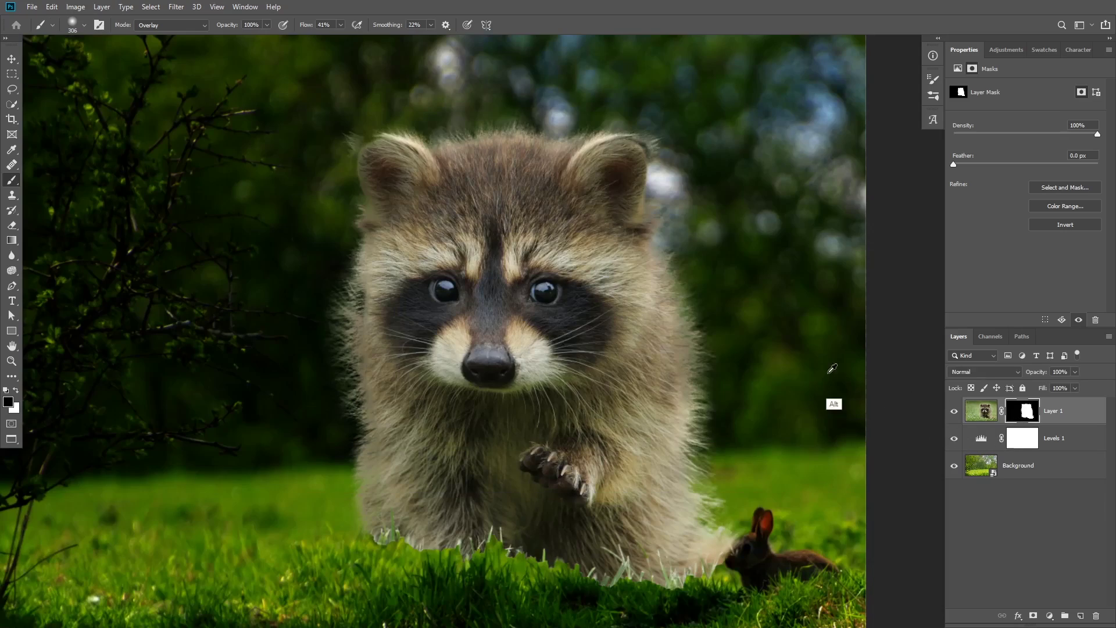
# - Paint black with the Overlay brush along the fur at the image's left side of Layer 1's mask to clean the fringe
pyautogui.moveTo(306, 301)
pyautogui.mouseDown()
pyautogui.moveTo(330, 384)
pyautogui.moveTo(325, 303)
pyautogui.moveTo(338, 227)
pyautogui.mouseUp()
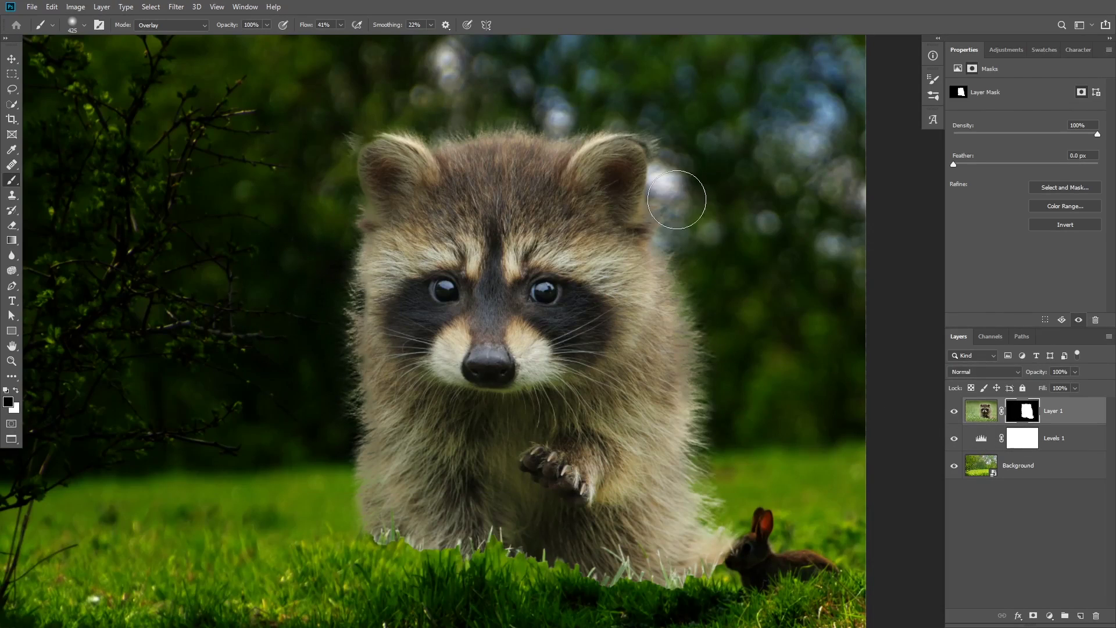
pyautogui.press(']')
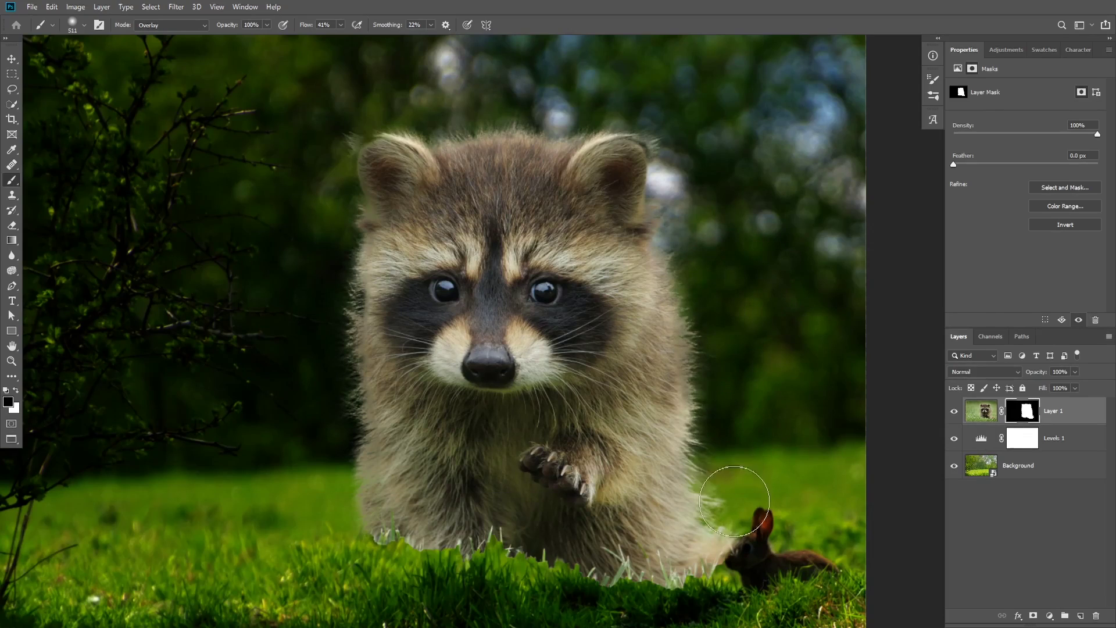
pyautogui.press('space')
pyautogui.moveTo(540, 333); pyautogui.dragTo(518, 333)
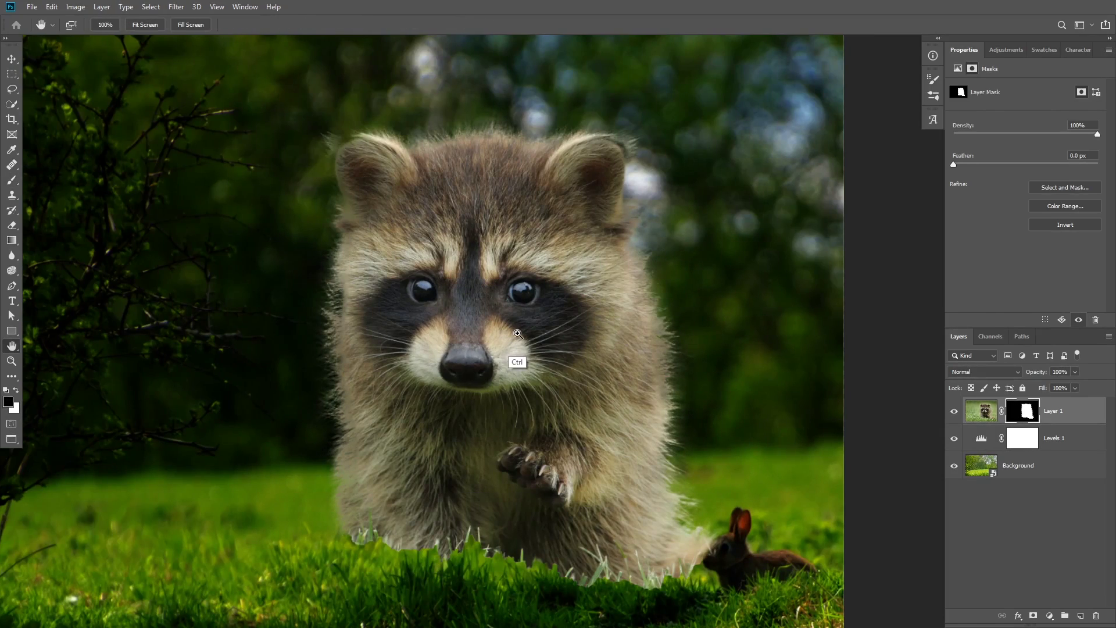
# - Create a new blank document 500 px wide and 500 px high
pyautogui.hotkey('ctrl', 'n')
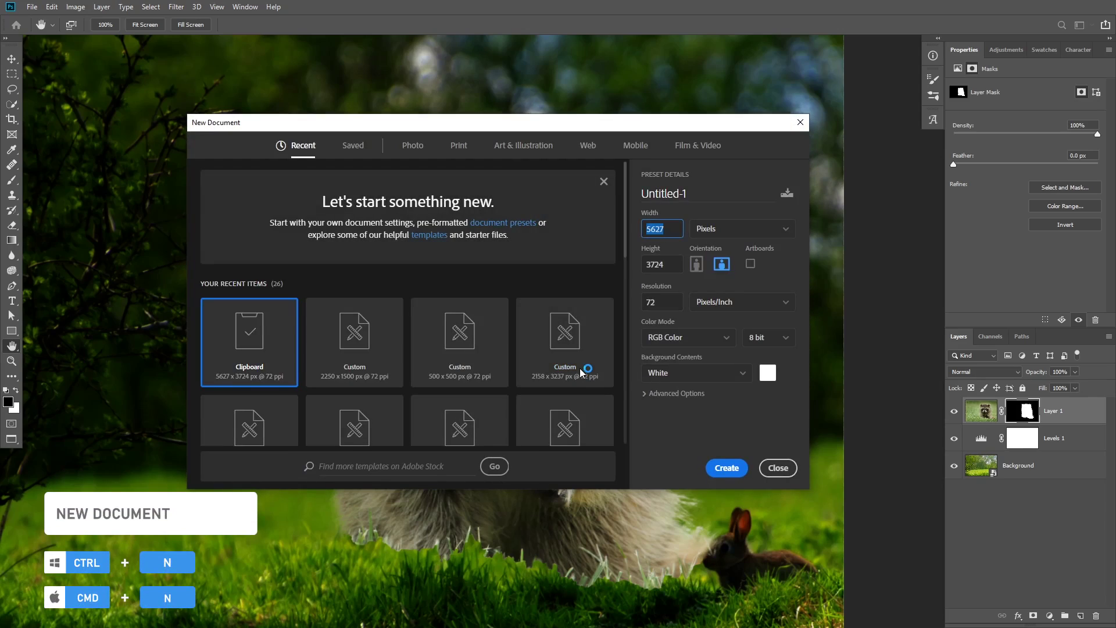
pyautogui.write('500')
pyautogui.press('Tab')
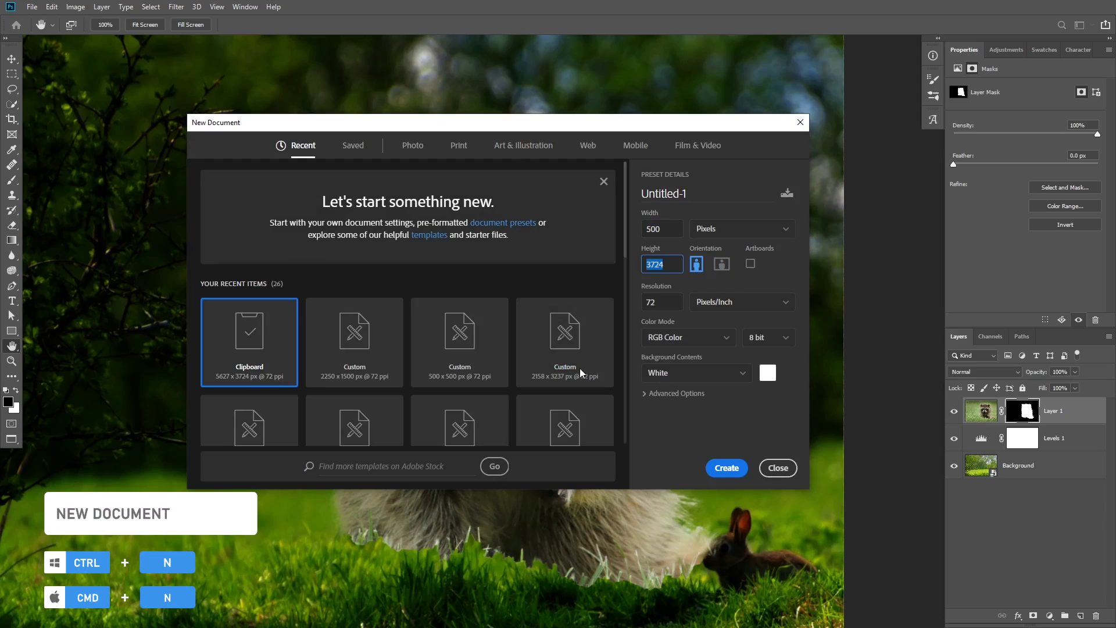
pyautogui.write('500')
pyautogui.press('Return')
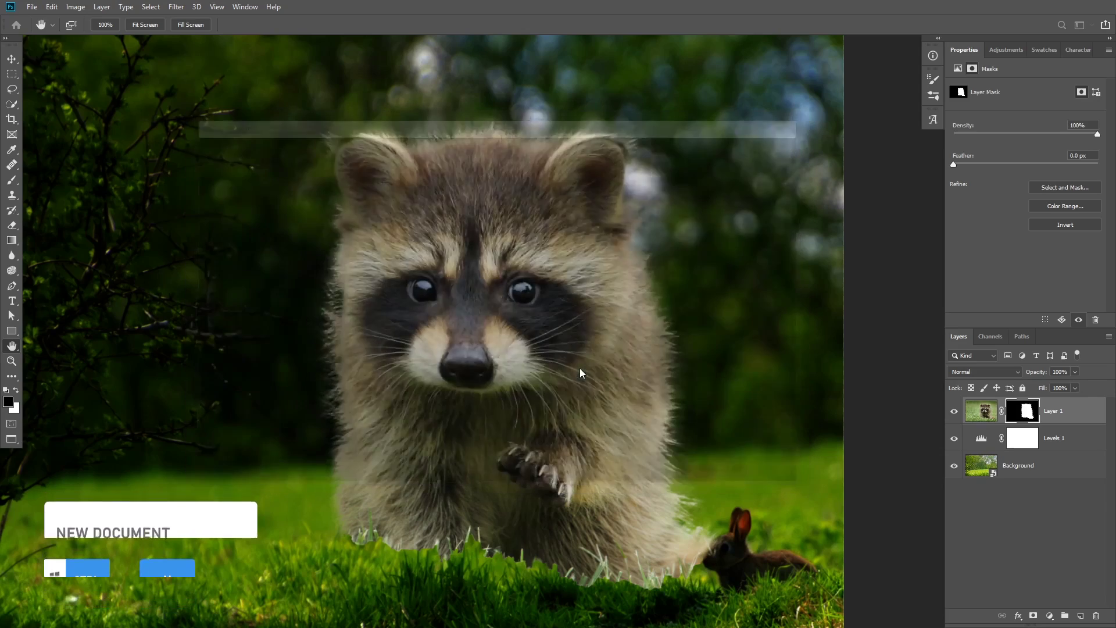
# - Set up a Hard Round Pressure Size brush at 12 px in Normal mode and add an empty layer above the Background
pyautogui.moveTo(650, 302); pyautogui.dragTo(457, 337)
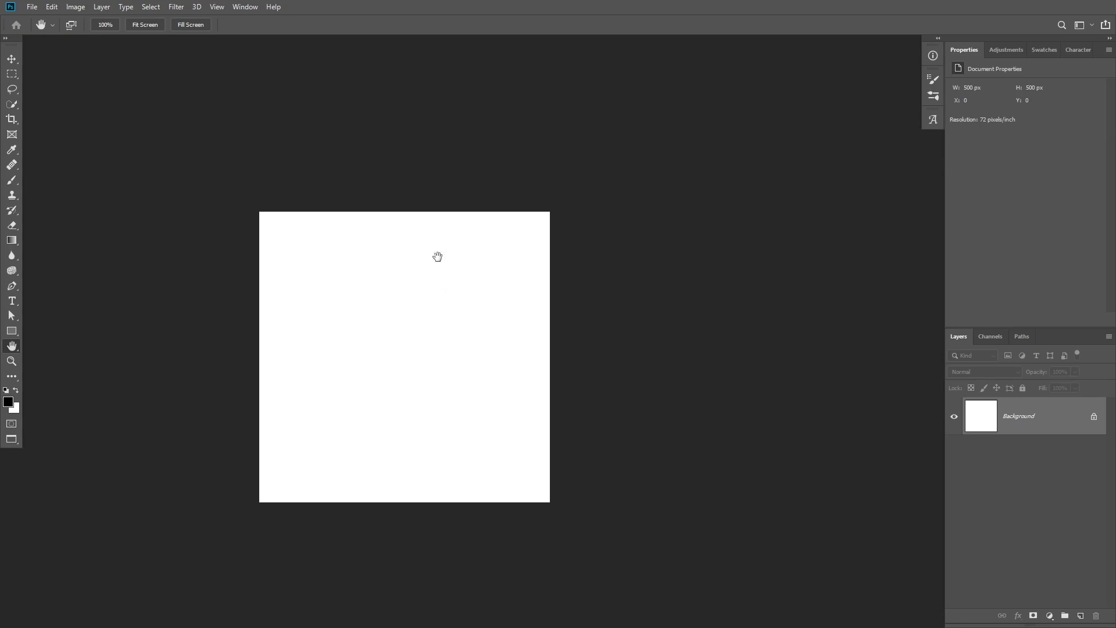
pyautogui.press('b')
pyautogui.moveTo(433, 293)
pyautogui.mouseDown()
pyautogui.moveTo(393, 291)
pyautogui.moveTo(429, 299)
pyautogui.moveTo(417, 529)
pyautogui.moveTo(389, 313)
pyautogui.moveTo(368, 294)
pyautogui.mouseUp()
pyautogui.rightClick(389, 274)
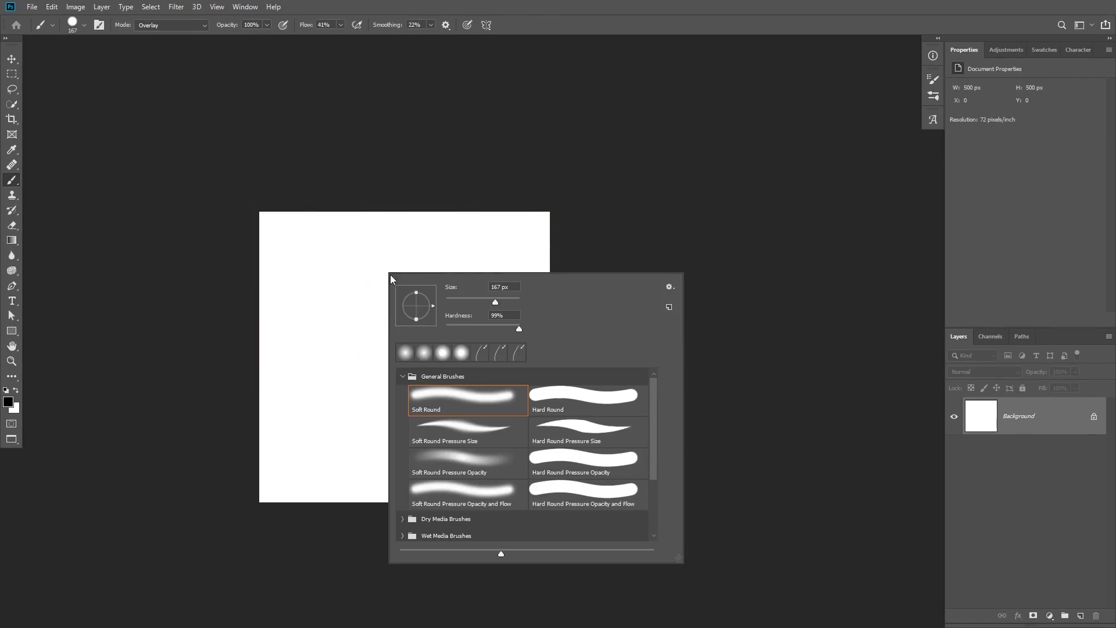
pyautogui.click(567, 431)
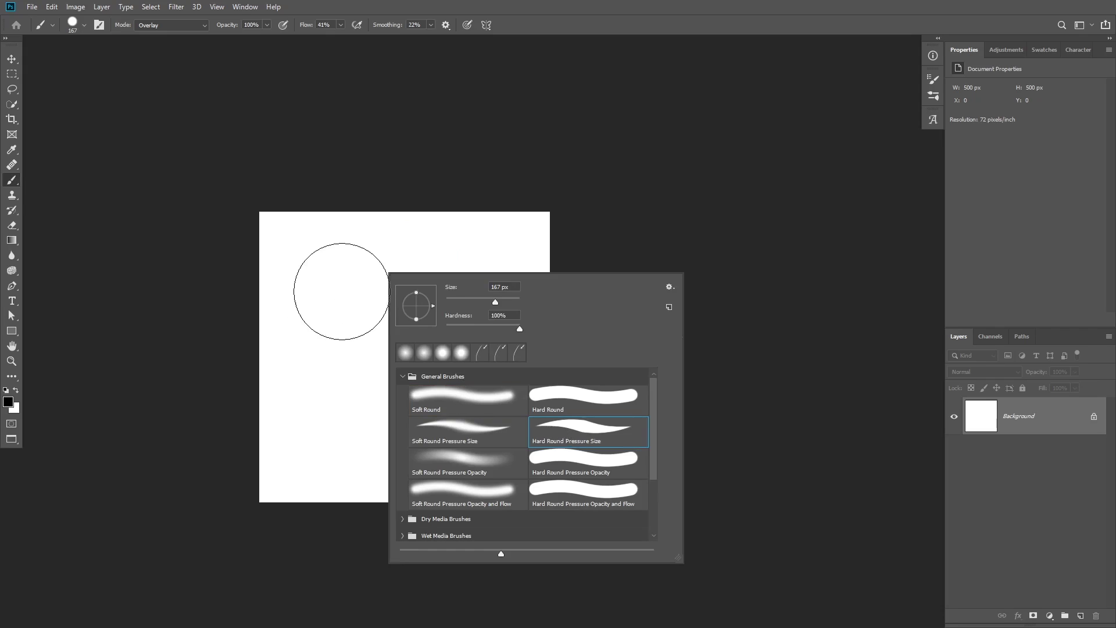
pyautogui.click(329, 289)
pyautogui.moveTo(418, 307); pyautogui.dragTo(373, 310)
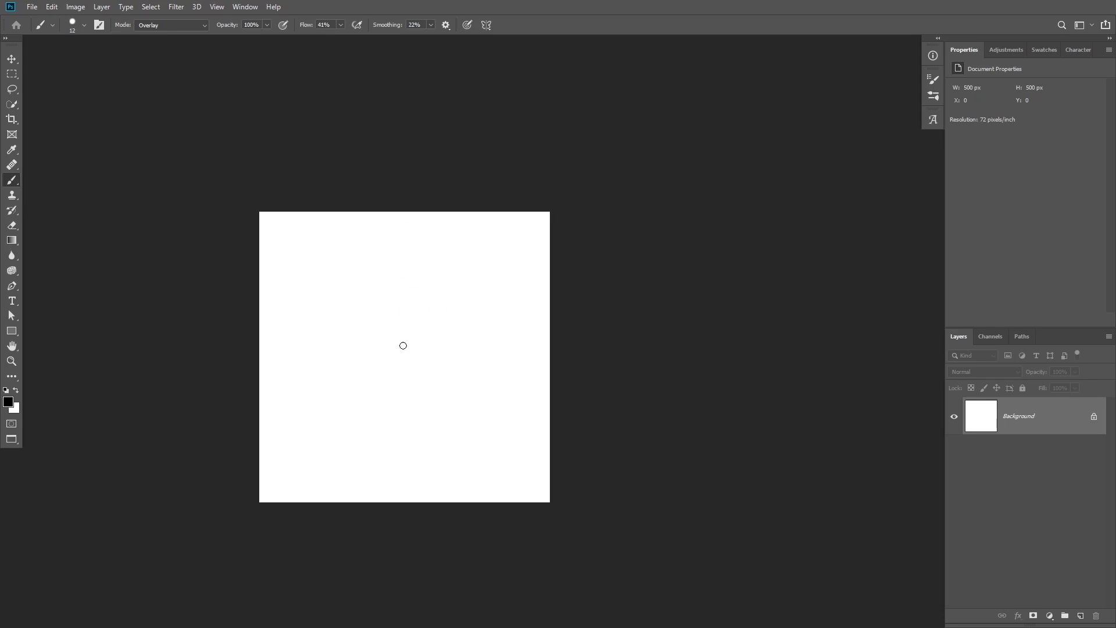
pyautogui.click(175, 28)
pyautogui.click(170, 42)
pyautogui.click(1081, 615)
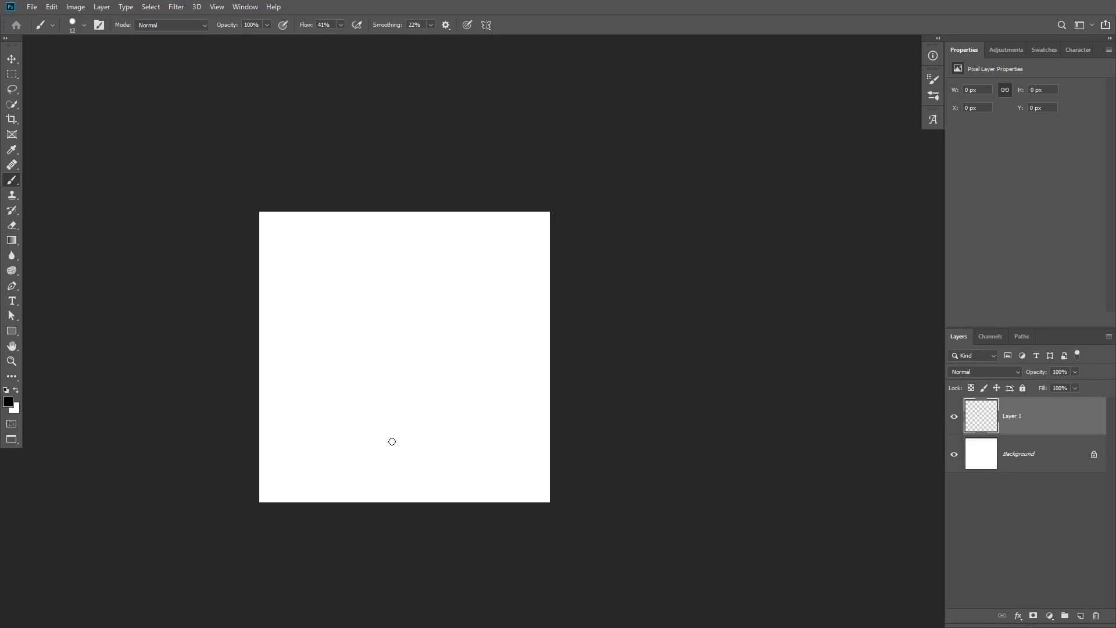
pyautogui.moveTo(380, 461); pyautogui.dragTo(459, 265)
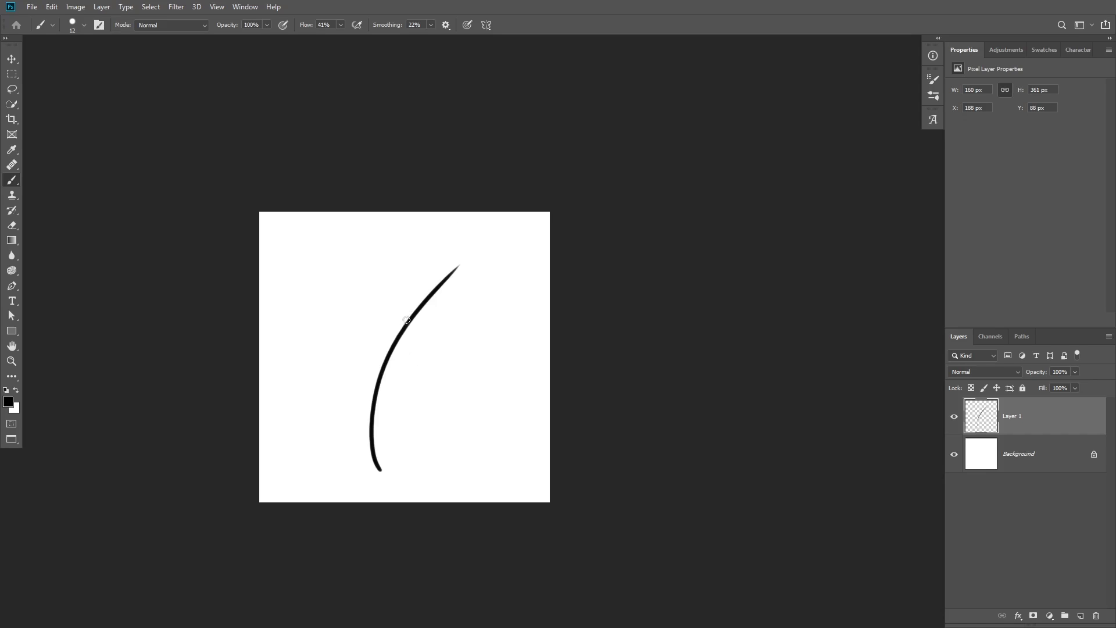
pyautogui.hotkey('ctrl', 'z')
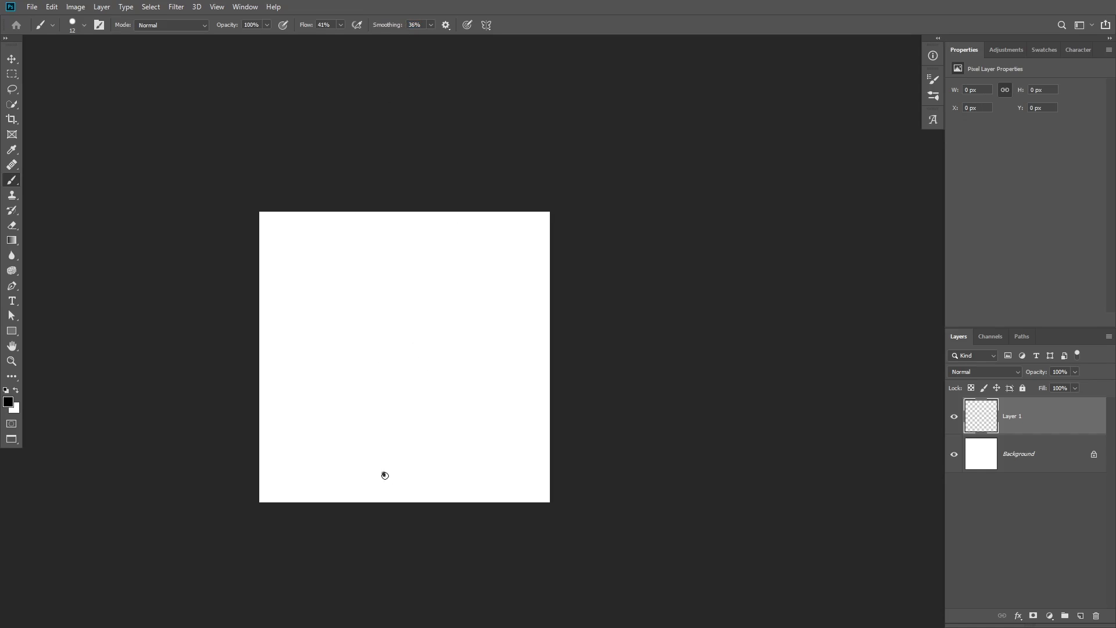
pyautogui.moveTo(384, 476); pyautogui.dragTo(451, 289)
pyautogui.hotkey('ctrl', 'z')
pyautogui.moveTo(379, 476); pyautogui.dragTo(449, 238)
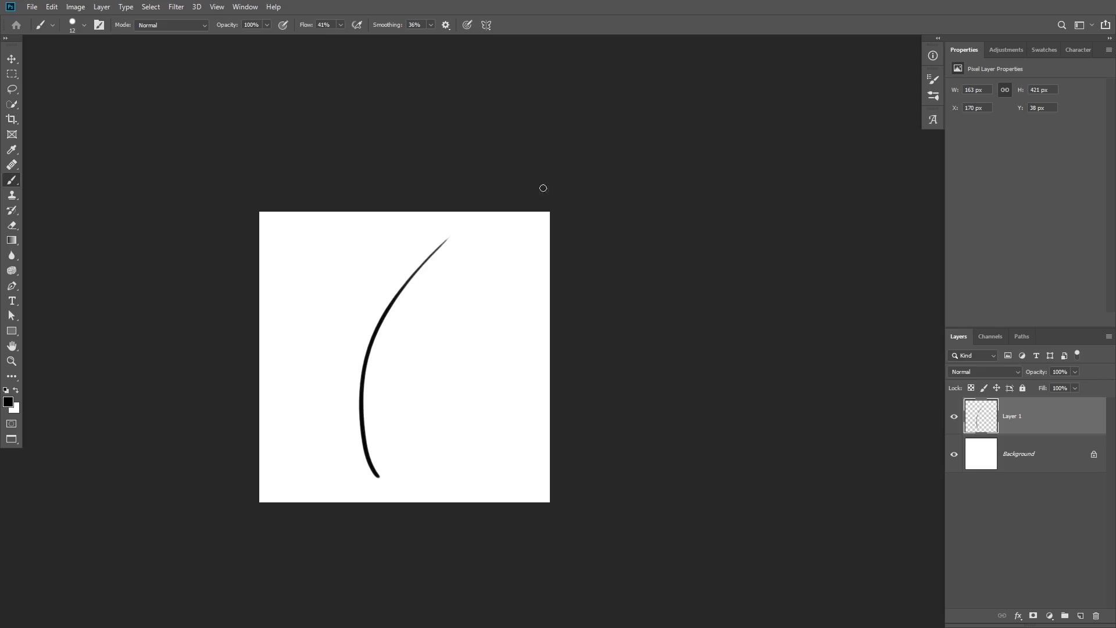
pyautogui.hotkey('ctrl', 'z')
pyautogui.moveTo(381, 480)
pyautogui.mouseDown()
pyautogui.moveTo(360, 392)
pyautogui.moveTo(441, 277)
pyautogui.mouseUp()
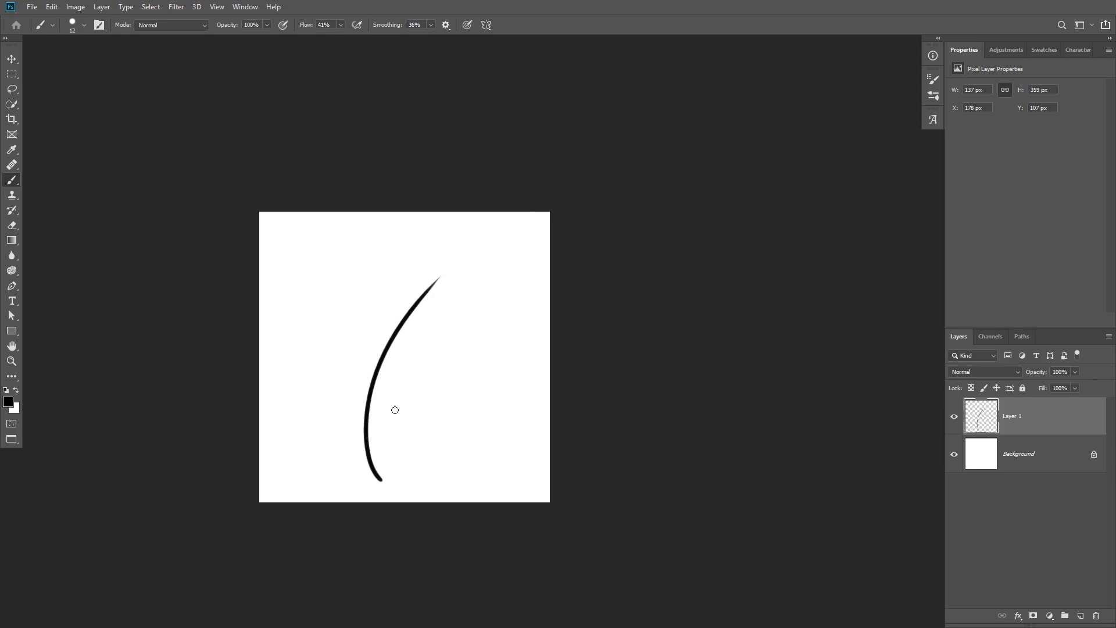
pyautogui.hotkey('ctrl', 'z')
pyautogui.moveTo(379, 480)
pyautogui.mouseDown()
pyautogui.moveTo(381, 354)
pyautogui.moveTo(461, 253)
pyautogui.mouseUp()
pyautogui.hotkey('ctrl', 'z')
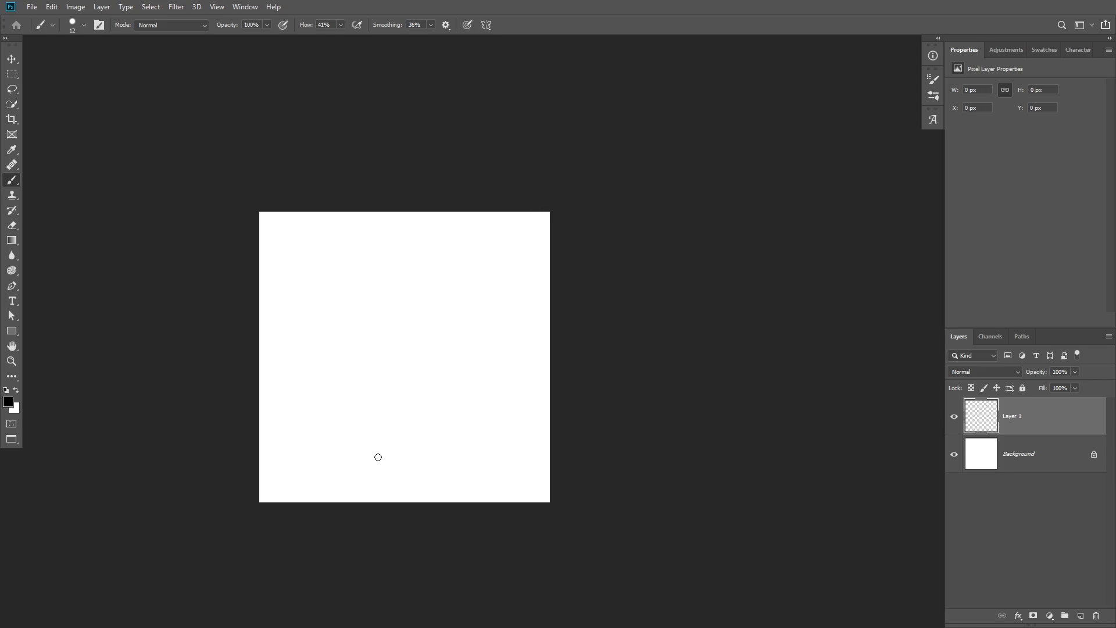
pyautogui.moveTo(380, 470)
pyautogui.mouseDown()
pyautogui.moveTo(419, 303)
pyautogui.moveTo(453, 265)
pyautogui.mouseUp()
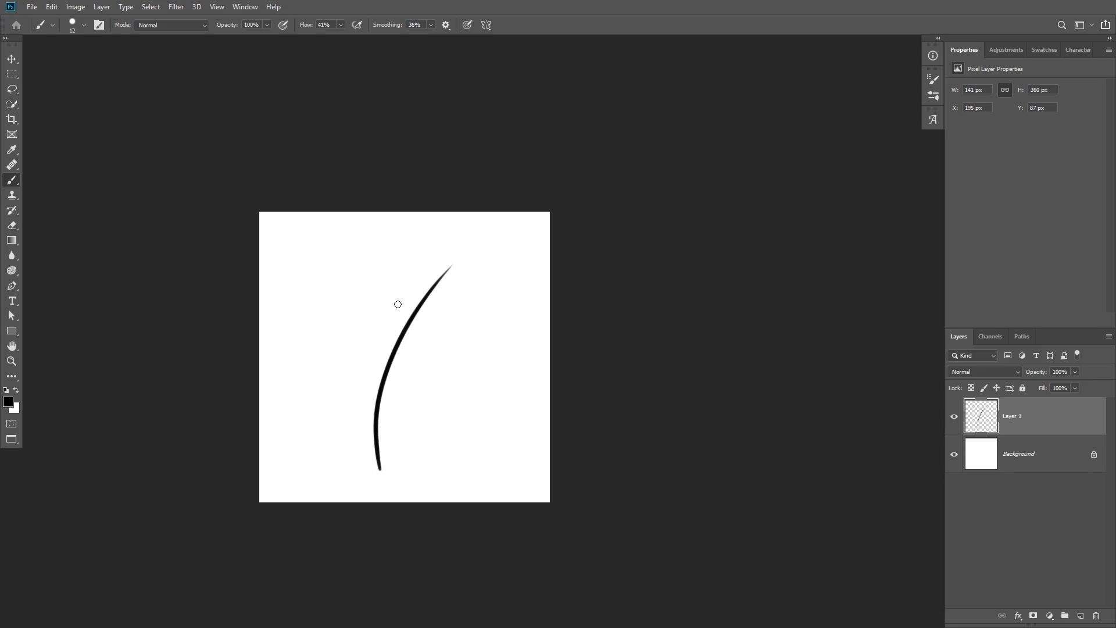
pyautogui.hotkey('ctrl', 'z')
# - Draw one black curved, tapering hair stroke about 159 × 402 px on Layer 1 and move it slightly down into the canvas center
pyautogui.moveTo(394, 460)
pyautogui.mouseDown()
pyautogui.moveTo(416, 304)
pyautogui.moveTo(469, 234)
pyautogui.mouseUp()
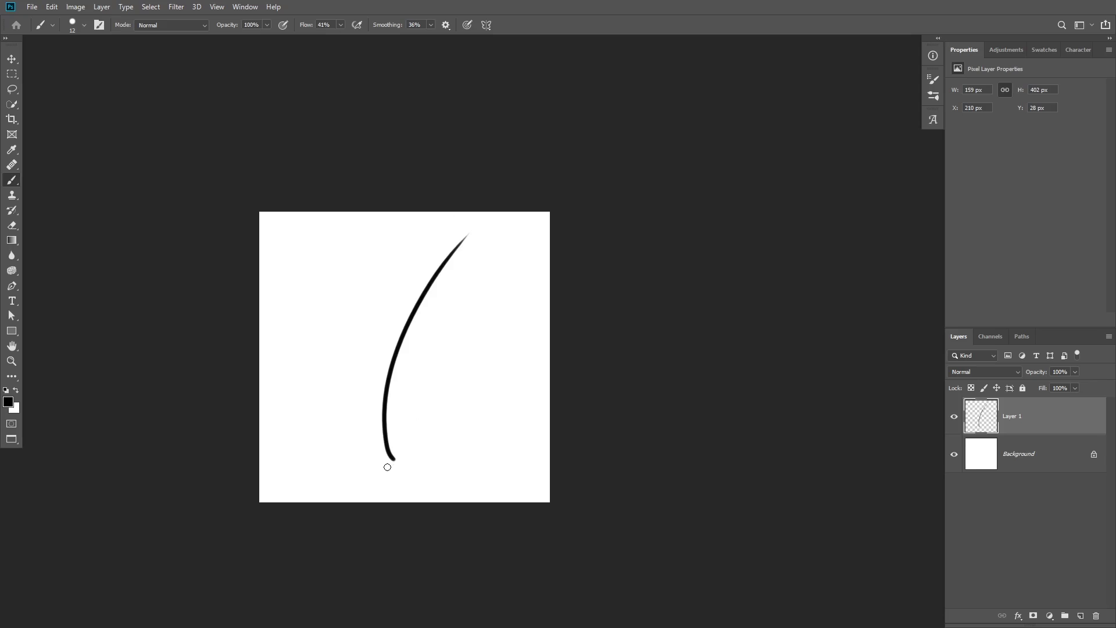
pyautogui.press('v')
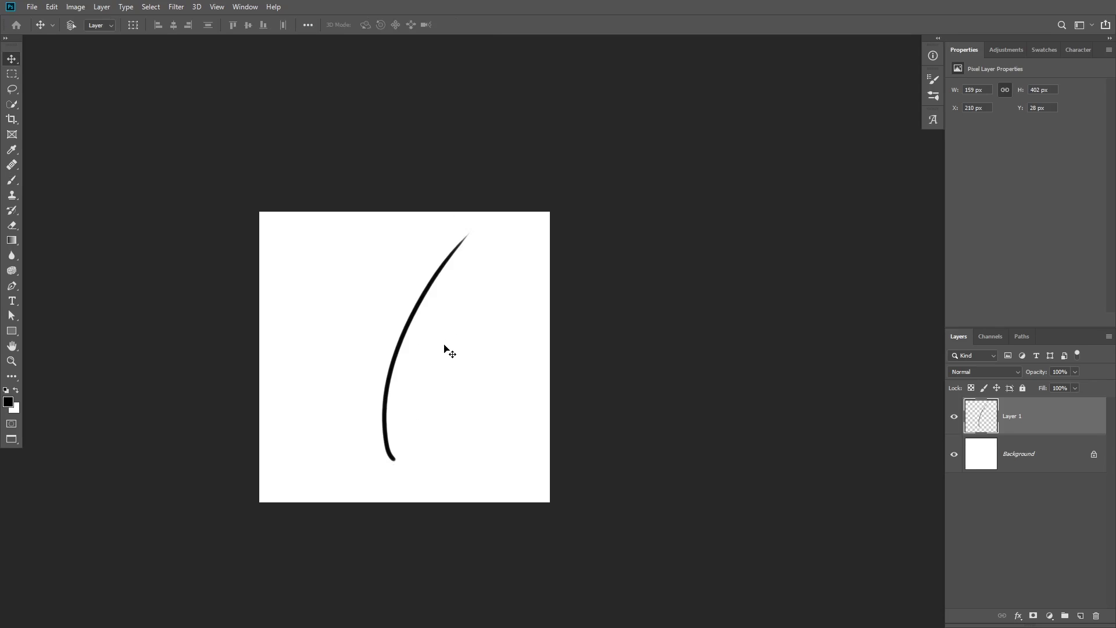
pyautogui.moveTo(454, 342); pyautogui.dragTo(448, 354)
# - Define the drawn hair stroke as a brush preset named Hair Brush
pyautogui.click(50, 8)
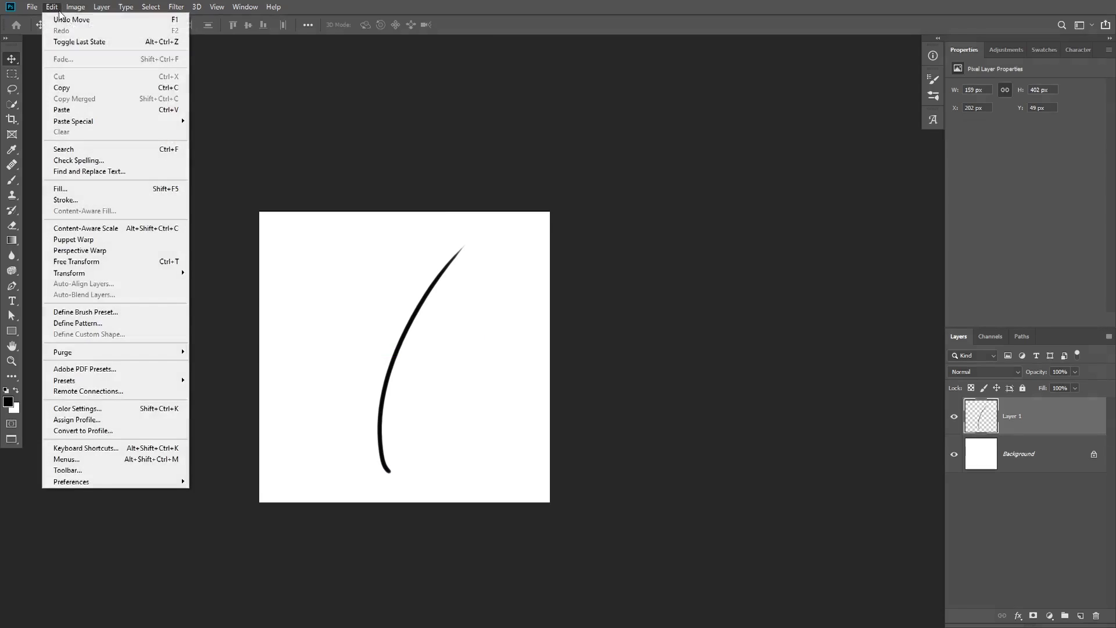
pyautogui.click(107, 315)
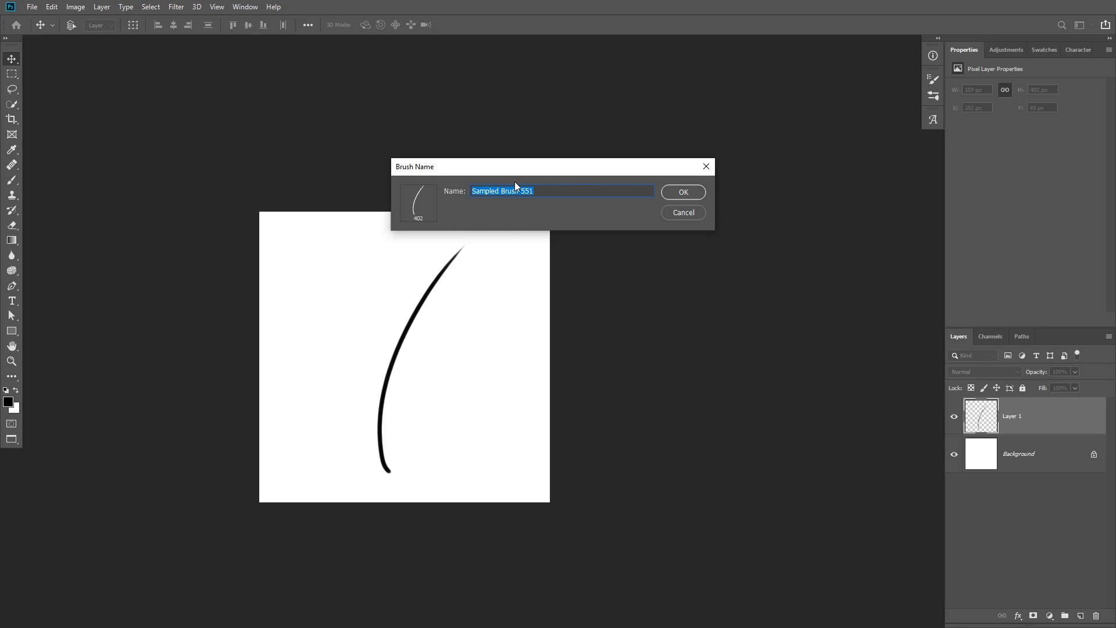
pyautogui.write('Hair Brush')
pyautogui.press('Return')
# - Activate the Brush tool, clear the drawn hair stroke from Layer 1 and remove the selection
pyautogui.press('b')
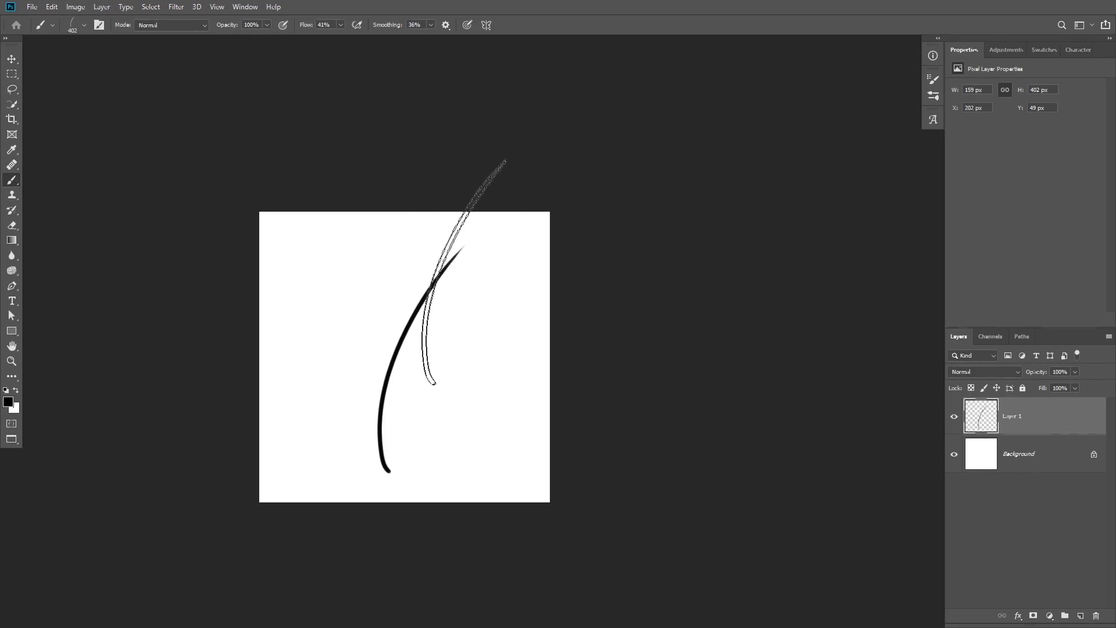
pyautogui.hotkey('ctrl', 'a')
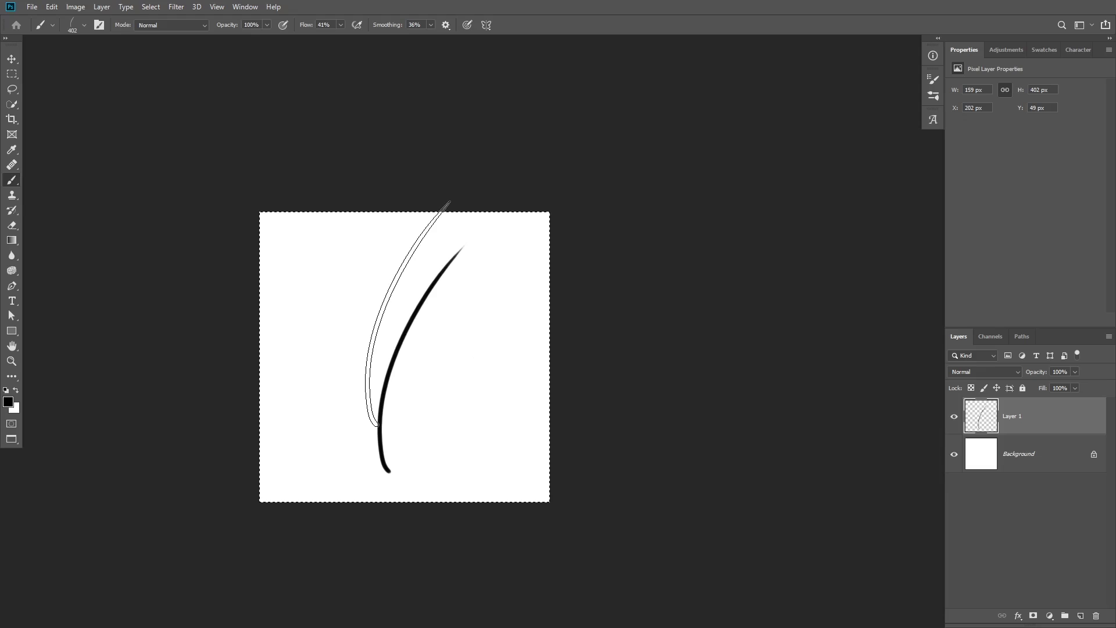
pyautogui.press('Delete')
pyautogui.hotkey('ctrl', 'd')
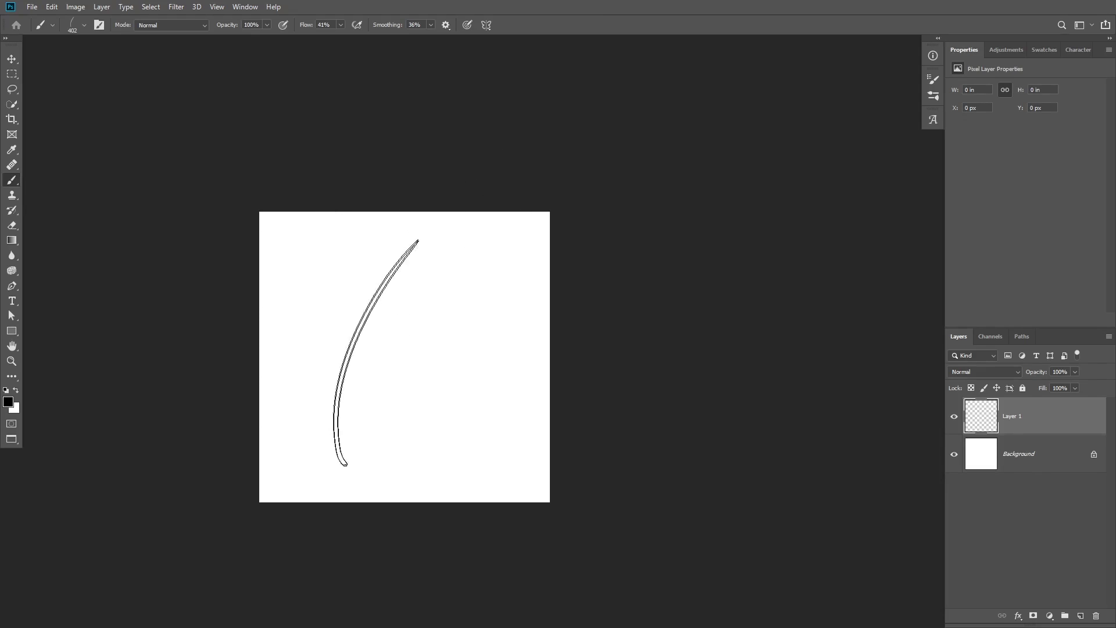
# - Set the hair brush to 281 px with 99% opacity and 100% flow, try one stroke across the canvas and undo it
pyautogui.moveTo(381, 339)
pyautogui.keyDown('alt'); pyautogui.mouseDown()
pyautogui.moveTo(332, 342)
pyautogui.moveTo(355, 367)
pyautogui.mouseUp(); pyautogui.keyUp('alt')
pyautogui.press('x')
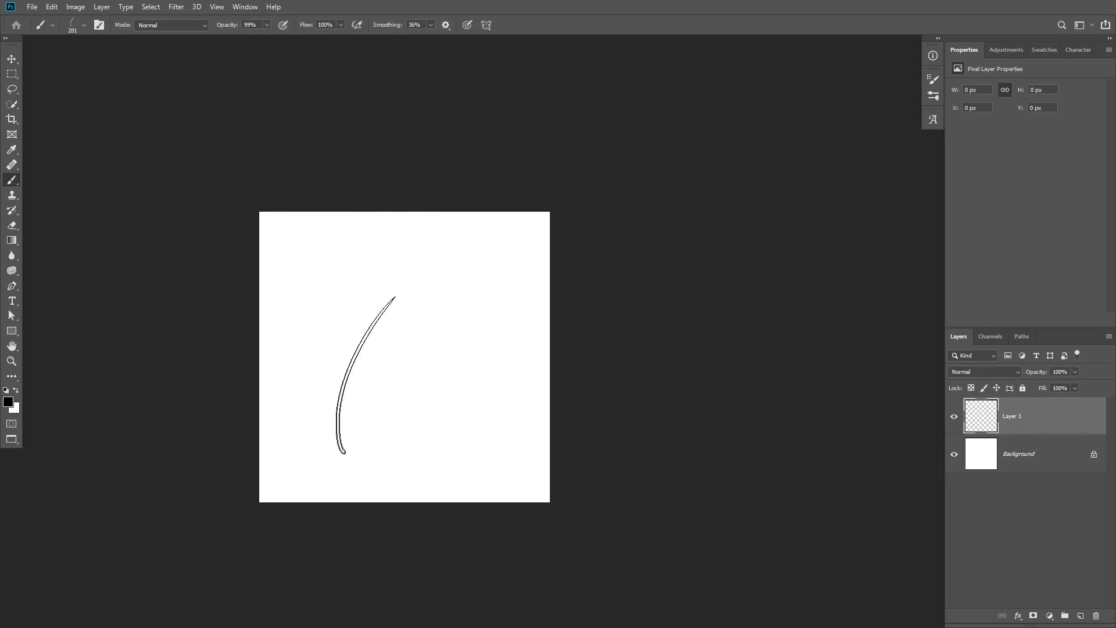
pyautogui.moveTo(334, 352); pyautogui.dragTo(494, 359)
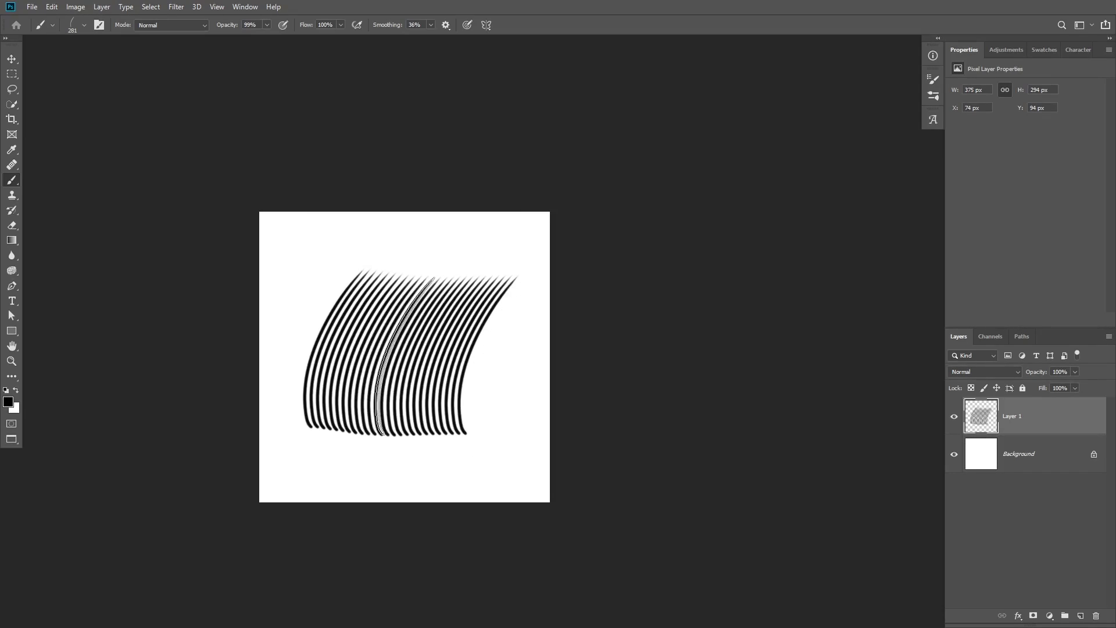
pyautogui.hotkey('ctrl', 'z')
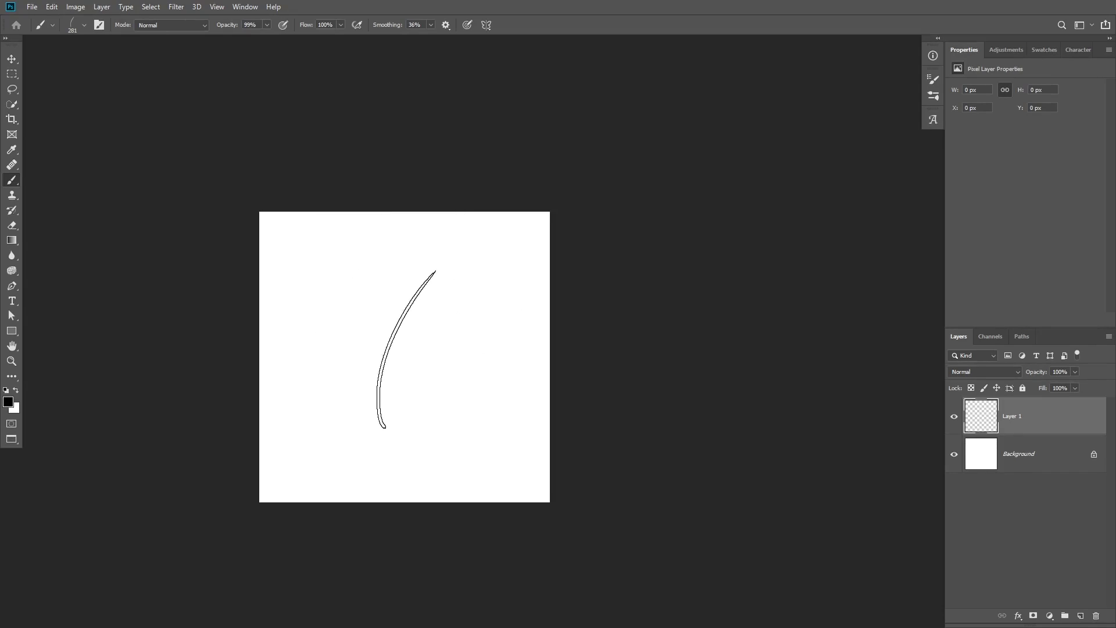
# - Return to the raccoon composite, add an empty layer above Layer 1 and open the Brush Settings
pyautogui.hotkey('ctrl', 'Tab')
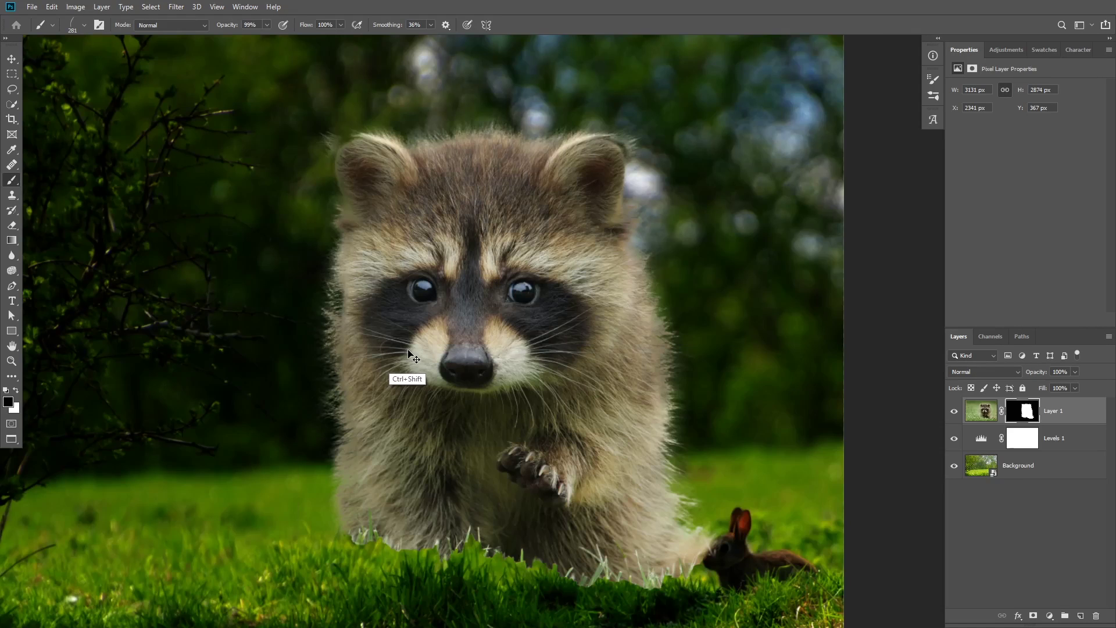
pyautogui.click(1079, 616)
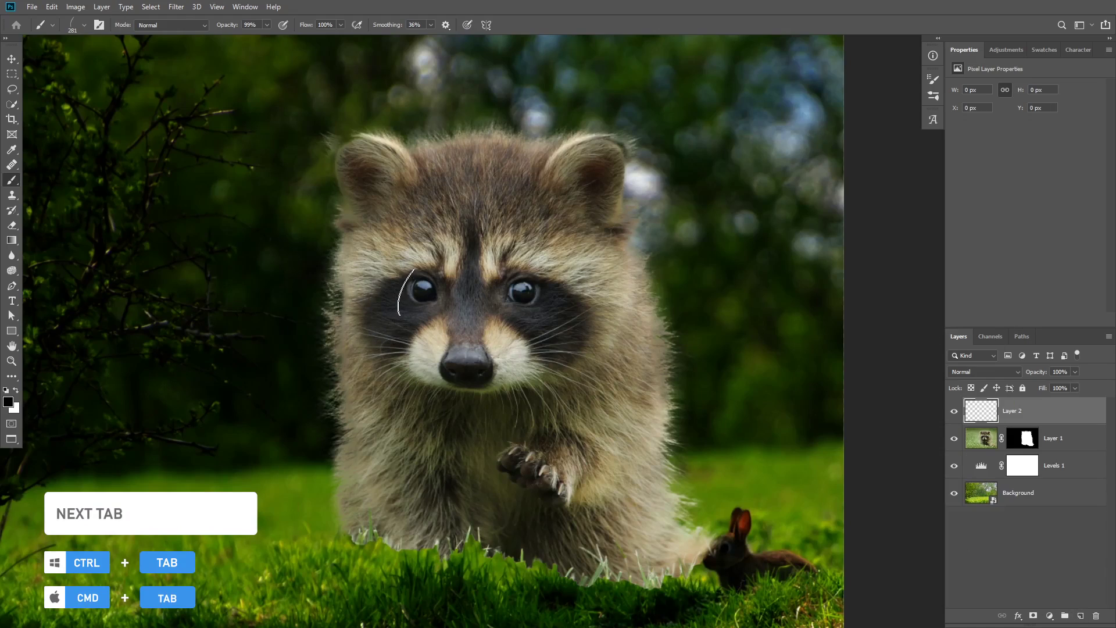
pyautogui.click(938, 80)
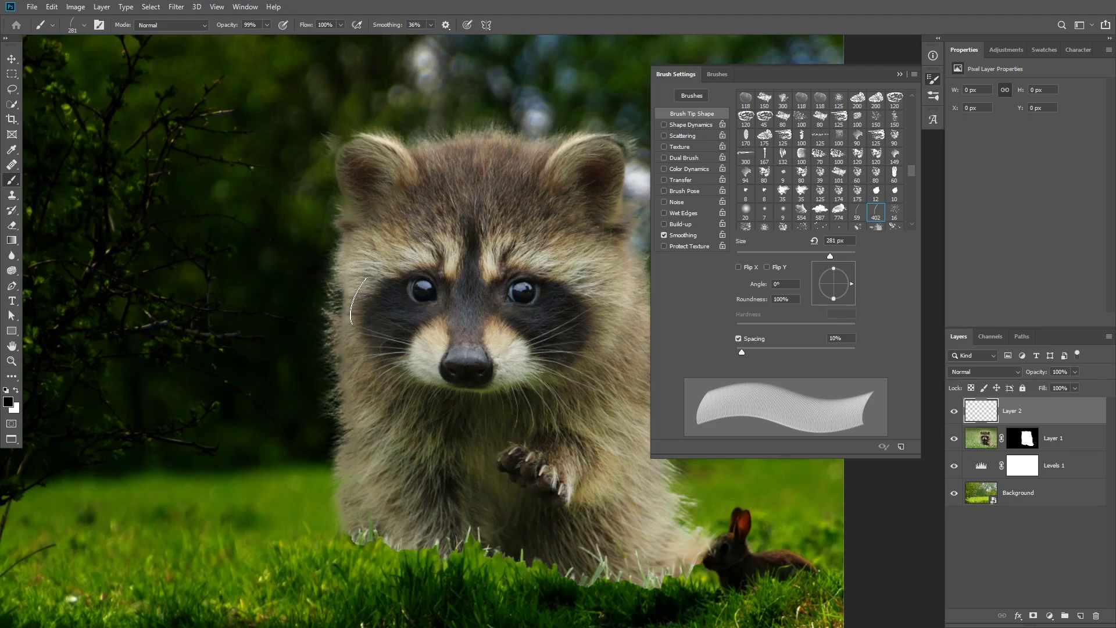
pyautogui.moveTo(379, 289); pyautogui.dragTo(324, 297)
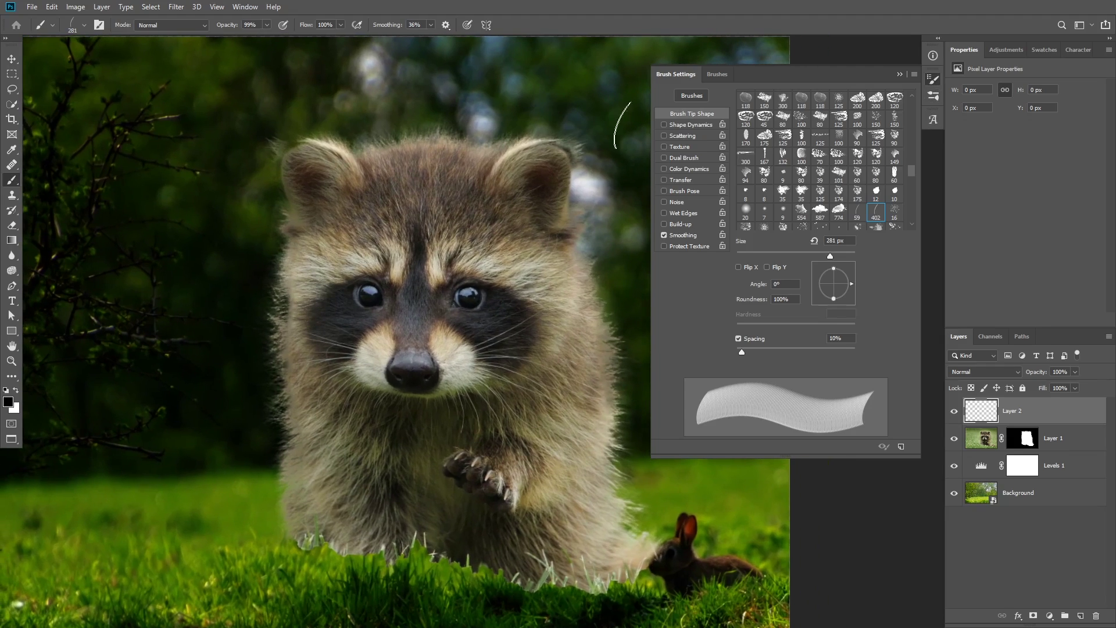
# - Enable Shape Dynamics with 61% size jitter, switch the brush color to white, and undo the trial strokes beside the raccoon
pyautogui.click(681, 124)
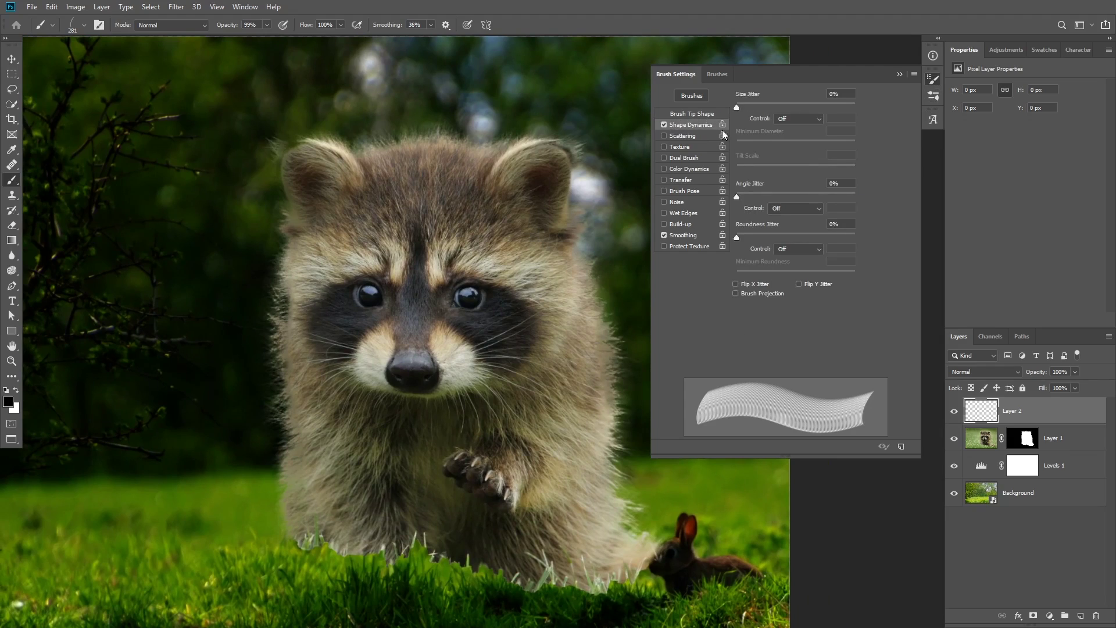
pyautogui.moveTo(738, 108); pyautogui.dragTo(809, 108)
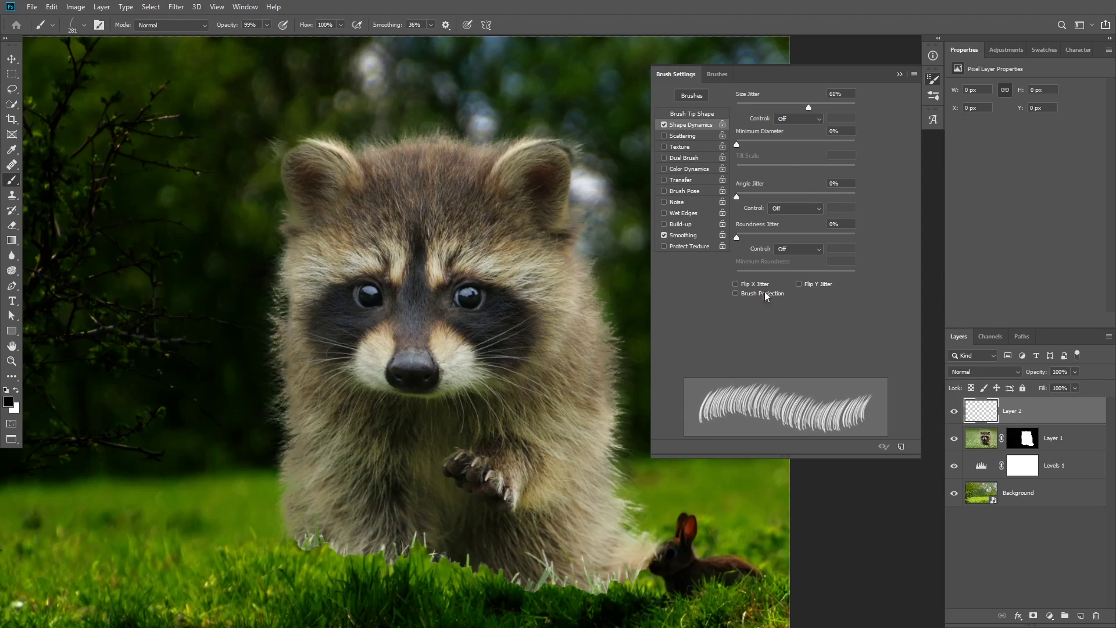
pyautogui.moveTo(137, 344); pyautogui.dragTo(227, 338)
pyautogui.hotkey('ctrl', 'z')
pyautogui.press('x')
pyautogui.moveTo(135, 281); pyautogui.dragTo(284, 273)
pyautogui.hotkey('ctrl', 'z')
# - Set the hair brush's size jitter to 58% and angle jitter to 8%, and paint a white test stroke beside the raccoon's face
pyautogui.moveTo(801, 106); pyautogui.dragTo(806, 106)
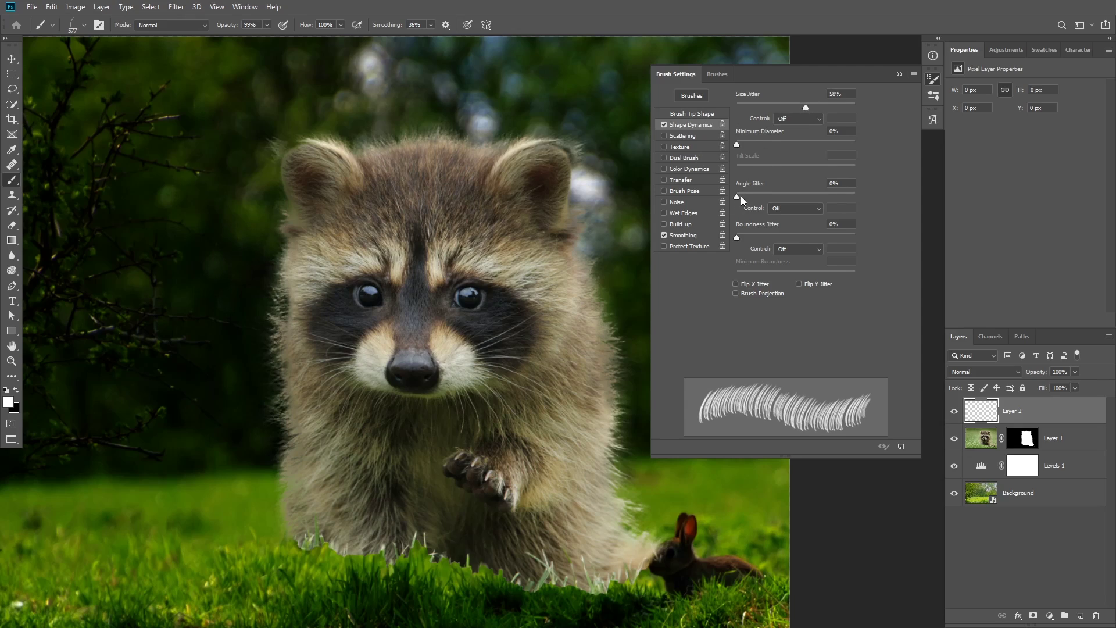
pyautogui.moveTo(741, 196)
pyautogui.mouseDown()
pyautogui.moveTo(756, 198)
pyautogui.moveTo(746, 198)
pyautogui.mouseUp()
pyautogui.moveTo(135, 330); pyautogui.dragTo(317, 331)
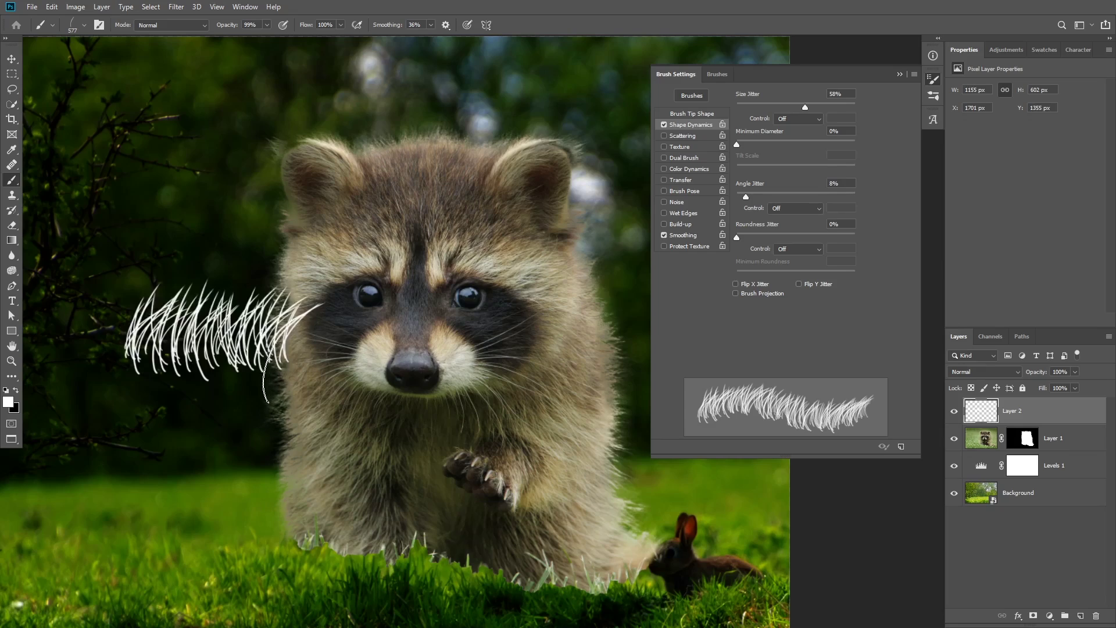
# - Undo the earlier test stroke, enable Scattering for the hair brush with 34% scatter, and undo the trial strokes beside the raccoon
pyautogui.hotkey('ctrl', 'z')
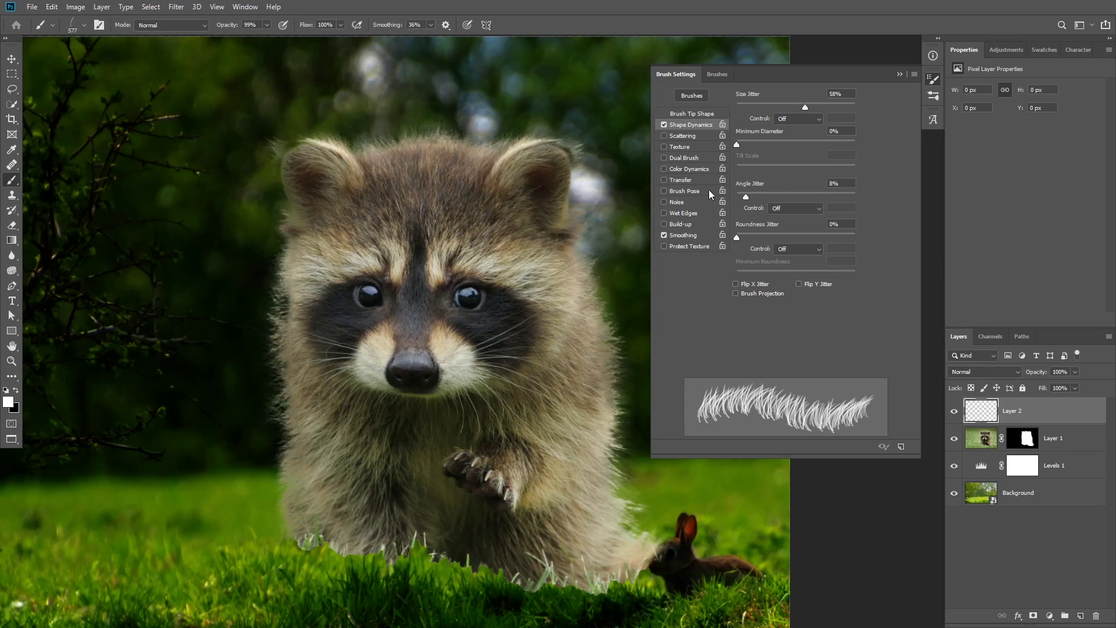
pyautogui.click(688, 136)
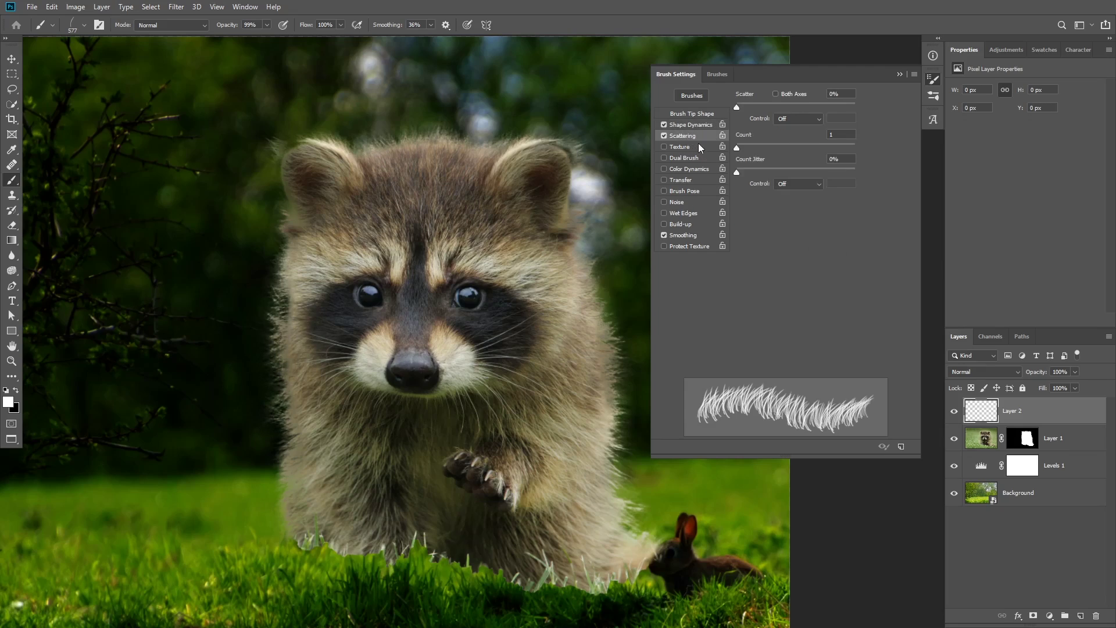
pyautogui.moveTo(743, 105); pyautogui.dragTo(753, 109)
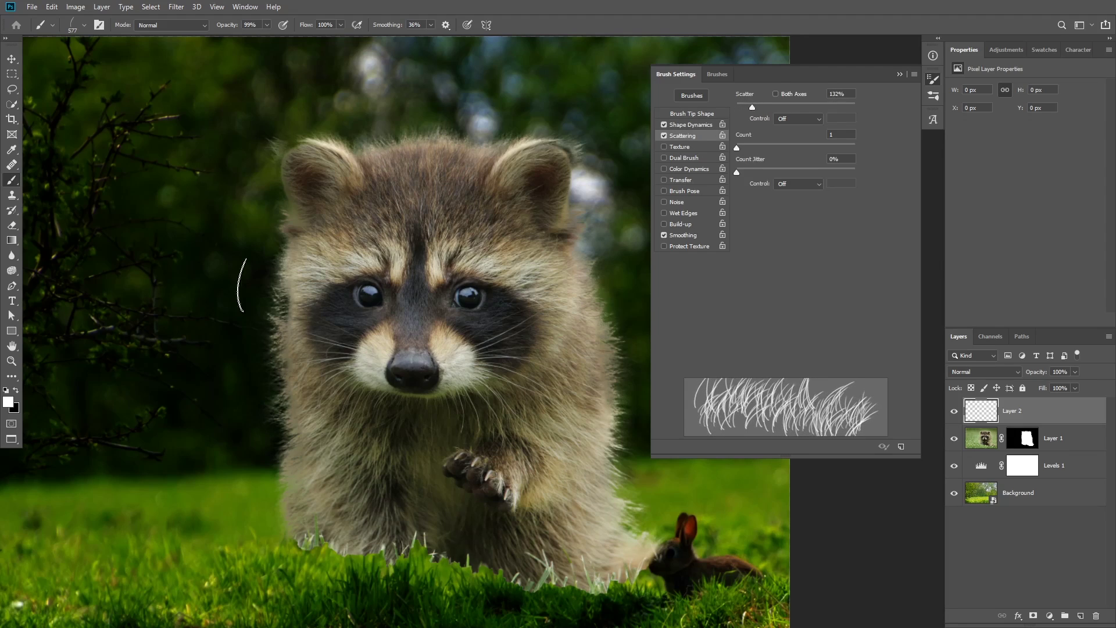
pyautogui.moveTo(148, 314); pyautogui.dragTo(331, 273)
pyautogui.hotkey('ctrl', 'z')
pyautogui.moveTo(752, 104); pyautogui.dragTo(741, 107)
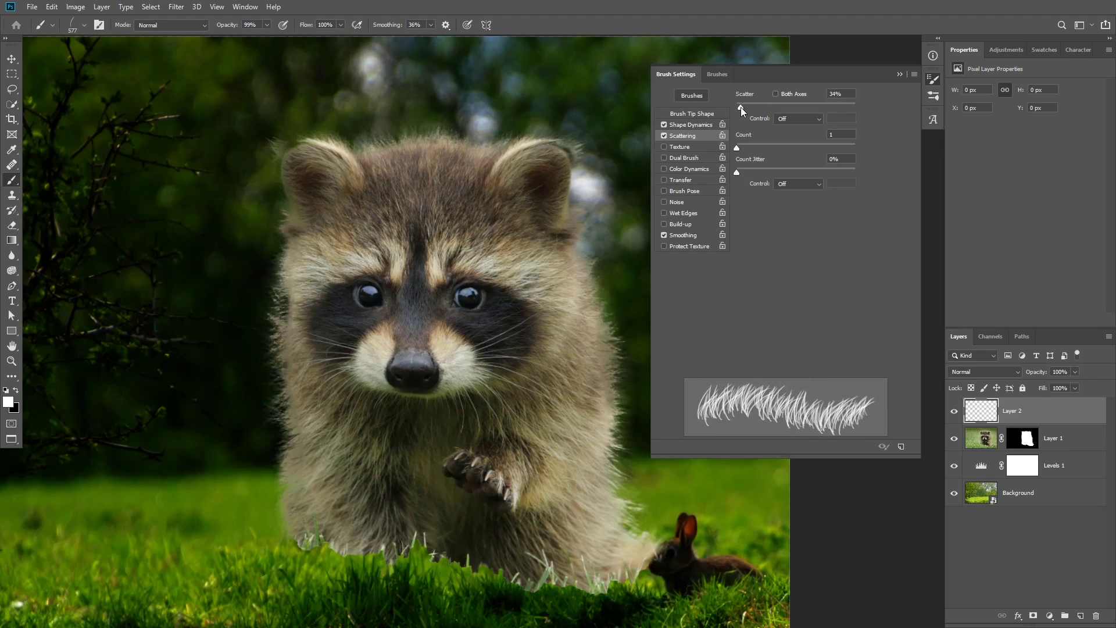
pyautogui.moveTo(122, 337); pyautogui.dragTo(297, 284)
pyautogui.hotkey('ctrl', 'z')
# - Enable Transfer with 91% opacity jitter and 73% flow jitter, trying strokes across the raccoon's face and undoing them
pyautogui.click(695, 180)
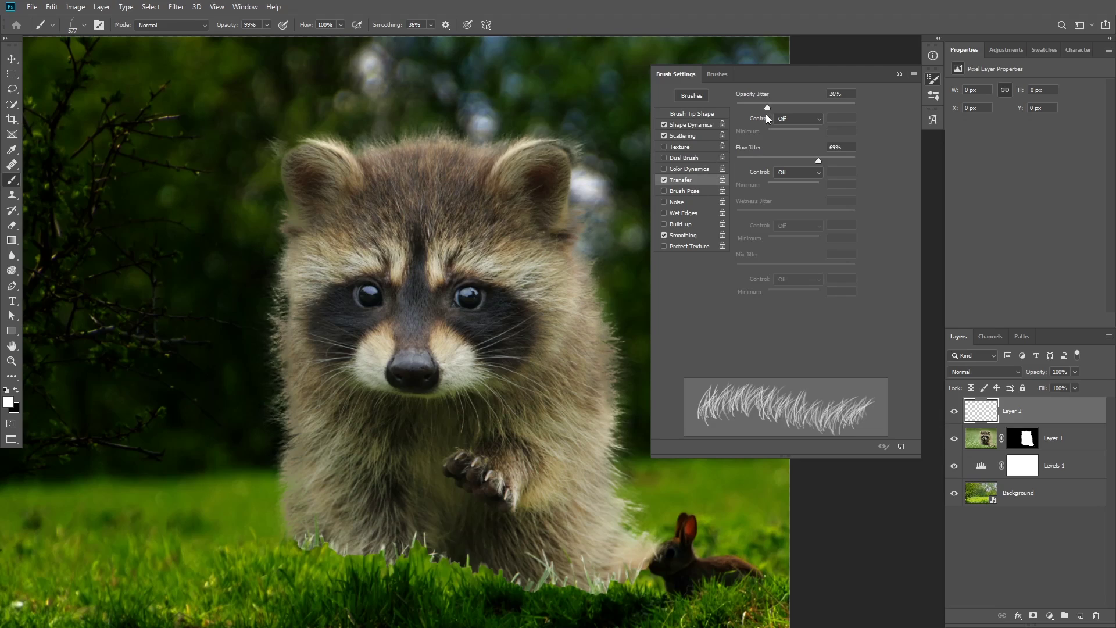
pyautogui.moveTo(786, 107); pyautogui.dragTo(850, 107)
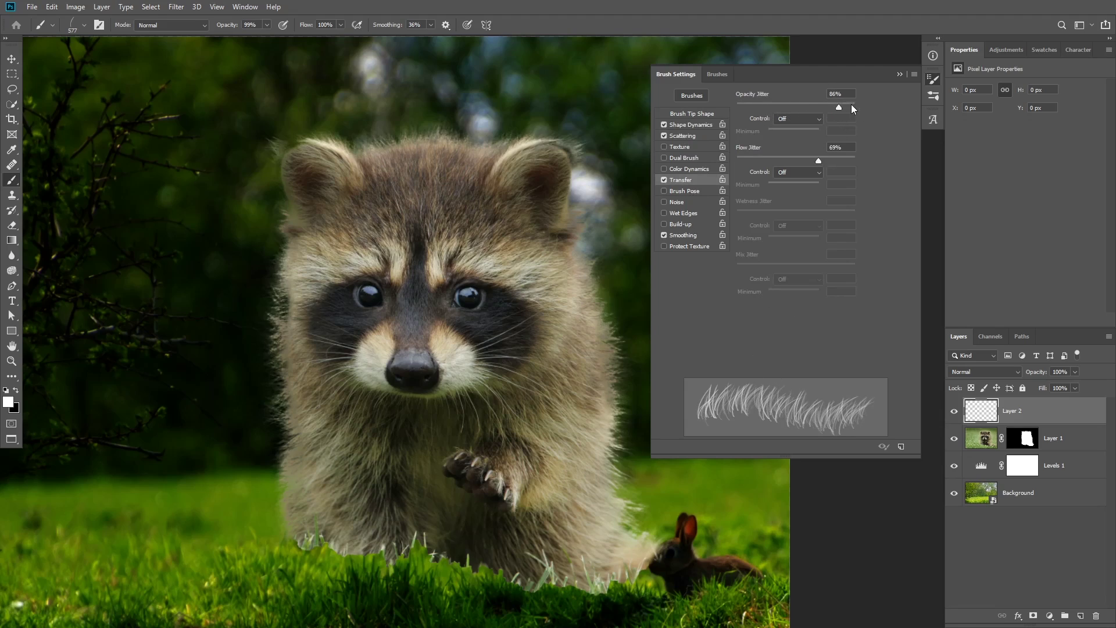
pyautogui.moveTo(847, 107); pyautogui.dragTo(843, 107)
pyautogui.moveTo(140, 339)
pyautogui.mouseDown()
pyautogui.moveTo(306, 296)
pyautogui.moveTo(378, 265)
pyautogui.moveTo(396, 245)
pyautogui.mouseUp()
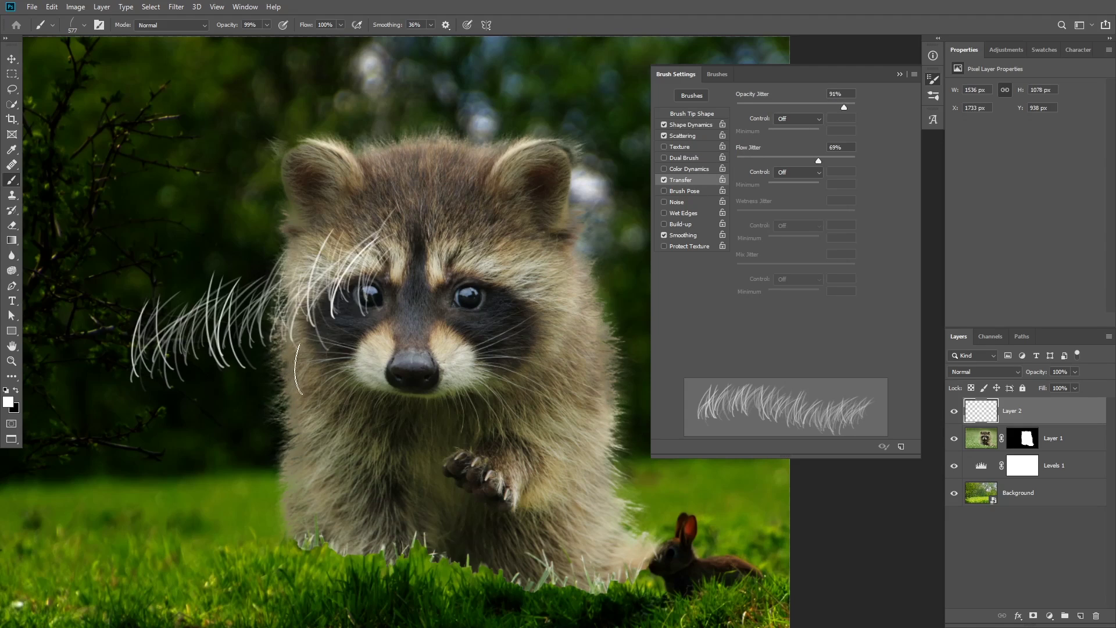
pyautogui.hotkey('ctrl', 'z')
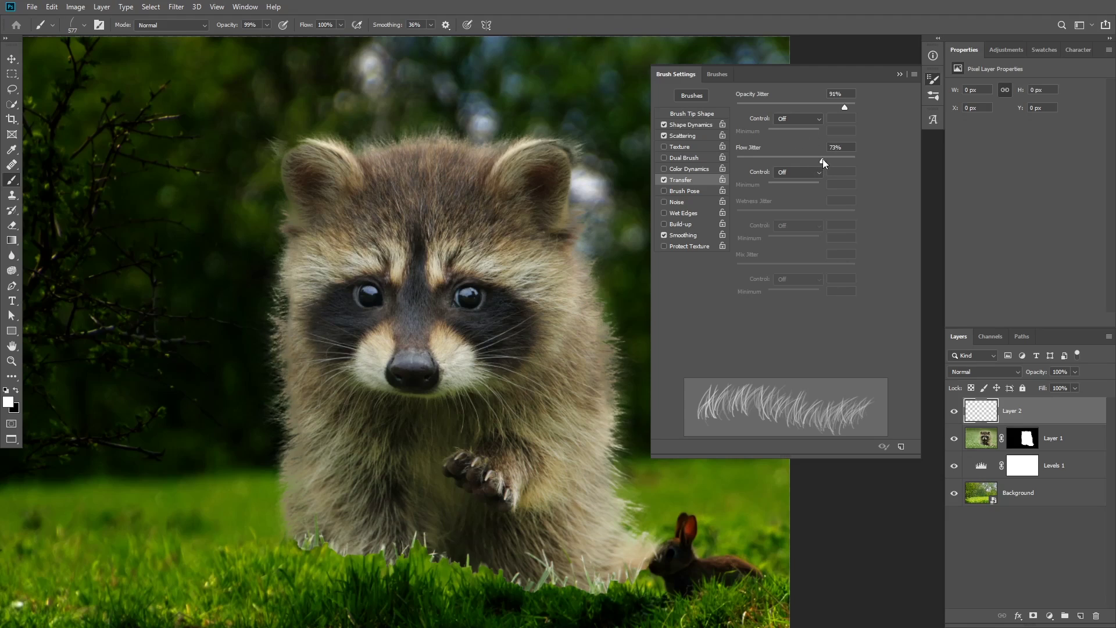
pyautogui.moveTo(150, 349); pyautogui.dragTo(353, 280)
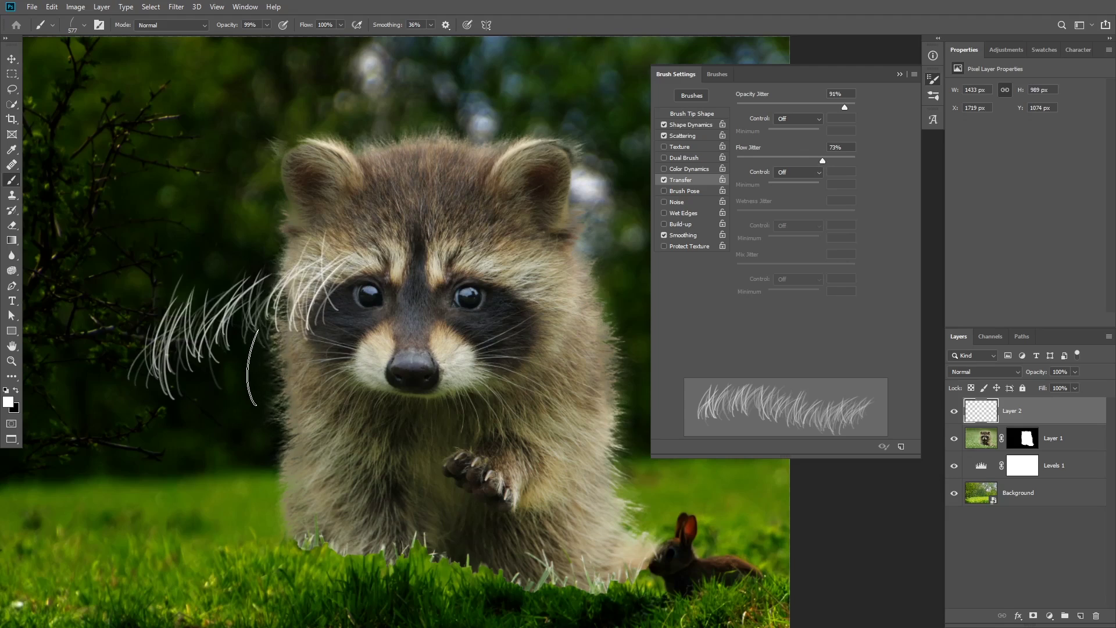
pyautogui.hotkey('ctrl', 'z')
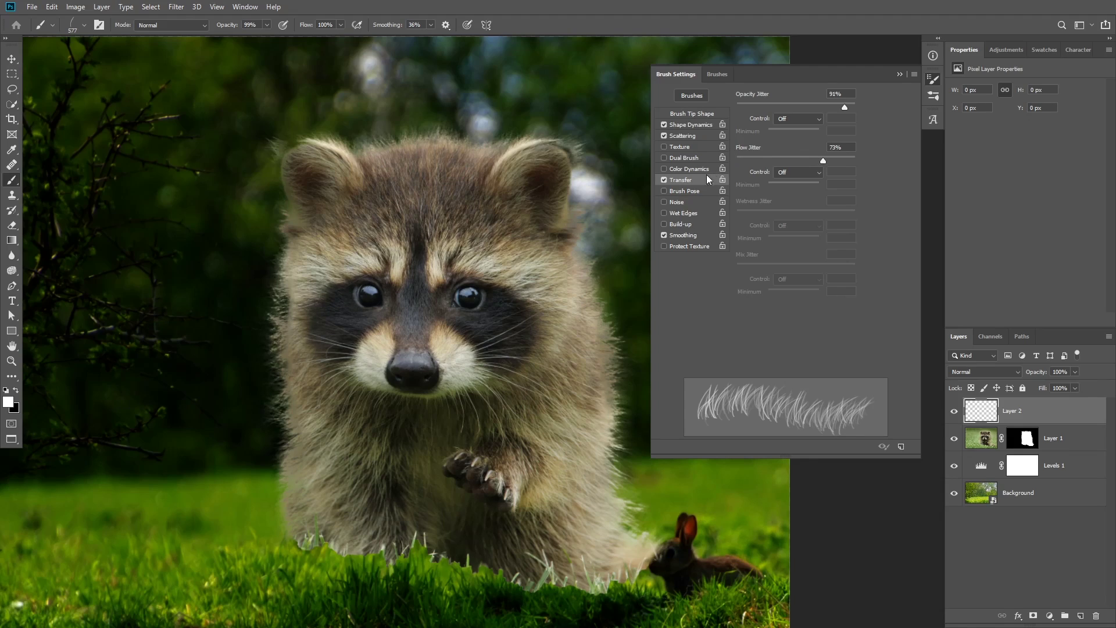
# - Try a scattering count of 4 with a test stroke, undo it, and return the count to 1
pyautogui.click(691, 133)
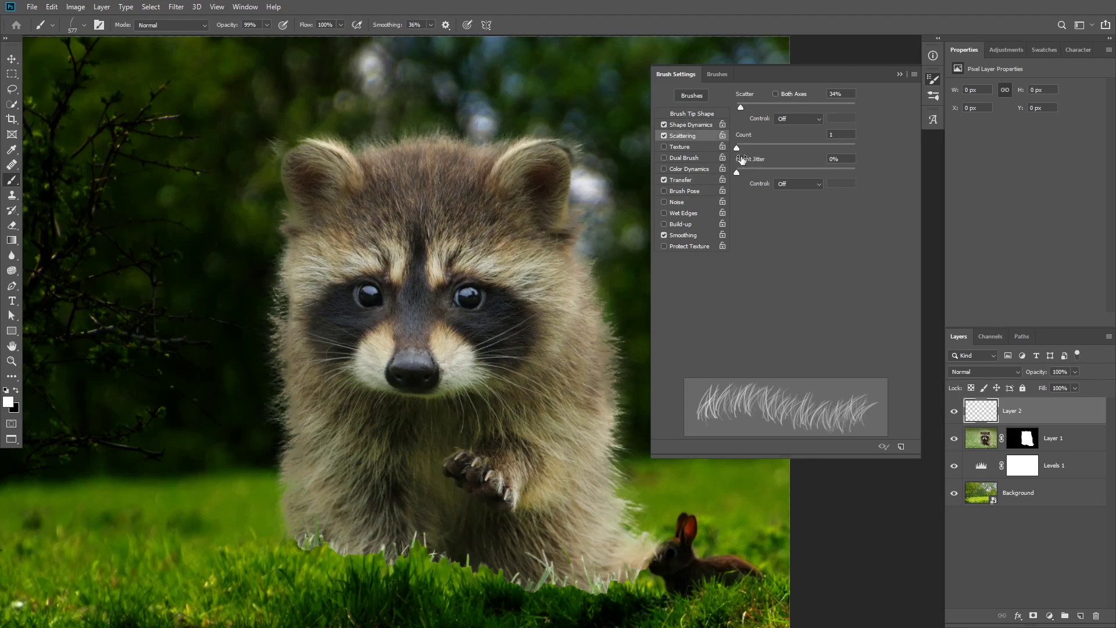
pyautogui.moveTo(738, 149); pyautogui.dragTo(762, 149)
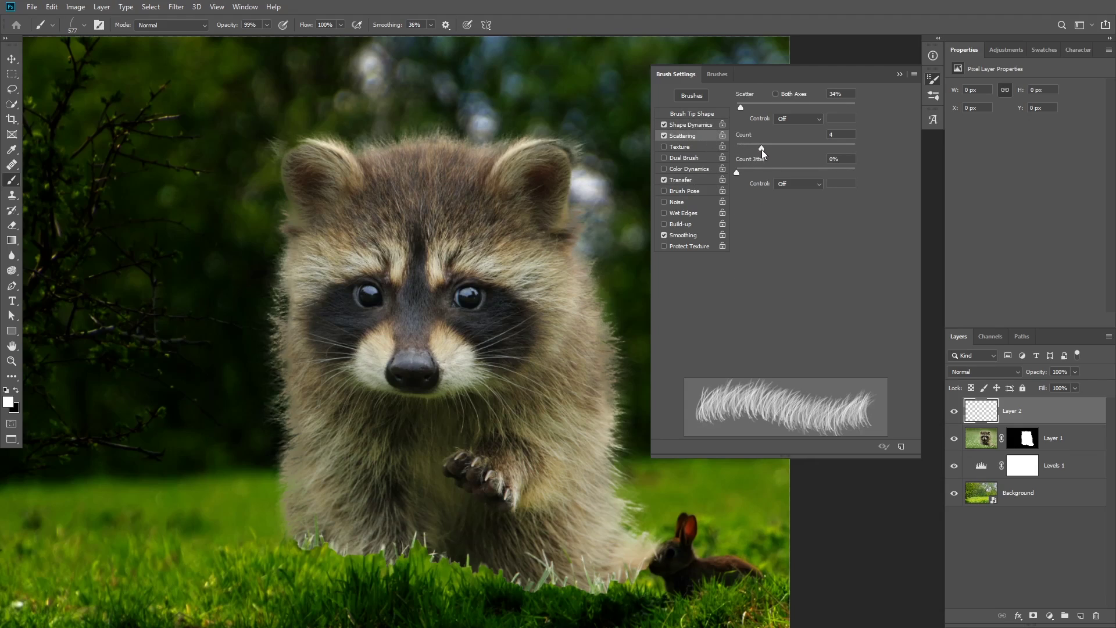
pyautogui.moveTo(167, 334); pyautogui.dragTo(362, 272)
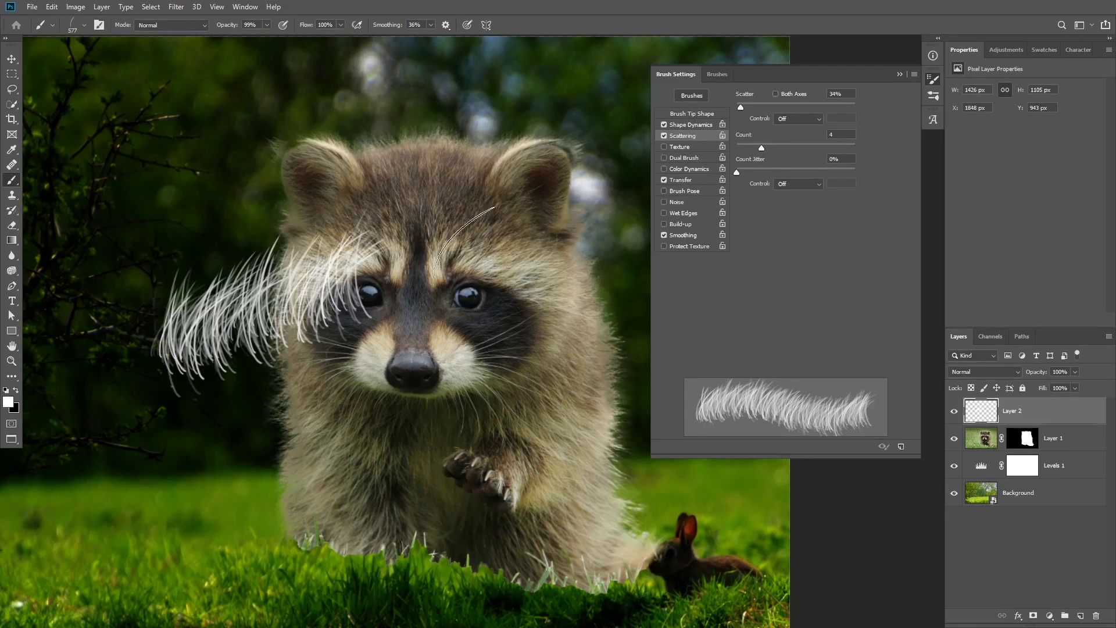
pyautogui.hotkey('ctrl', 'z')
pyautogui.moveTo(763, 147); pyautogui.dragTo(740, 147)
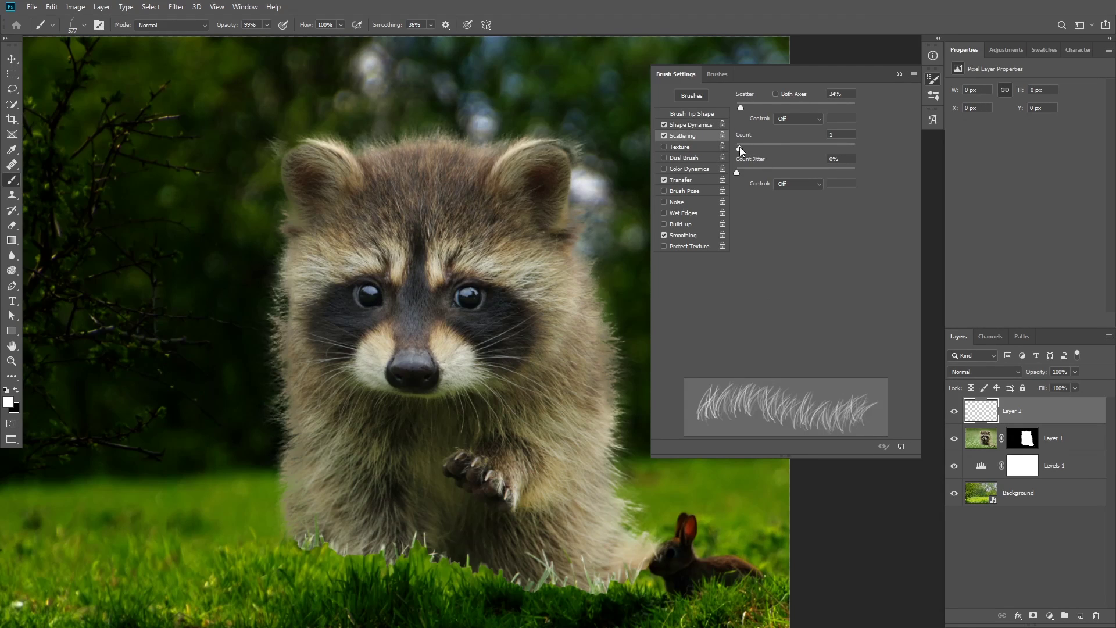
pyautogui.moveTo(337, 343); pyautogui.dragTo(399, 274)
# - Set the brush tip spacing to 12%, try one stroke across the raccoon's face and undo it
pyautogui.click(692, 113)
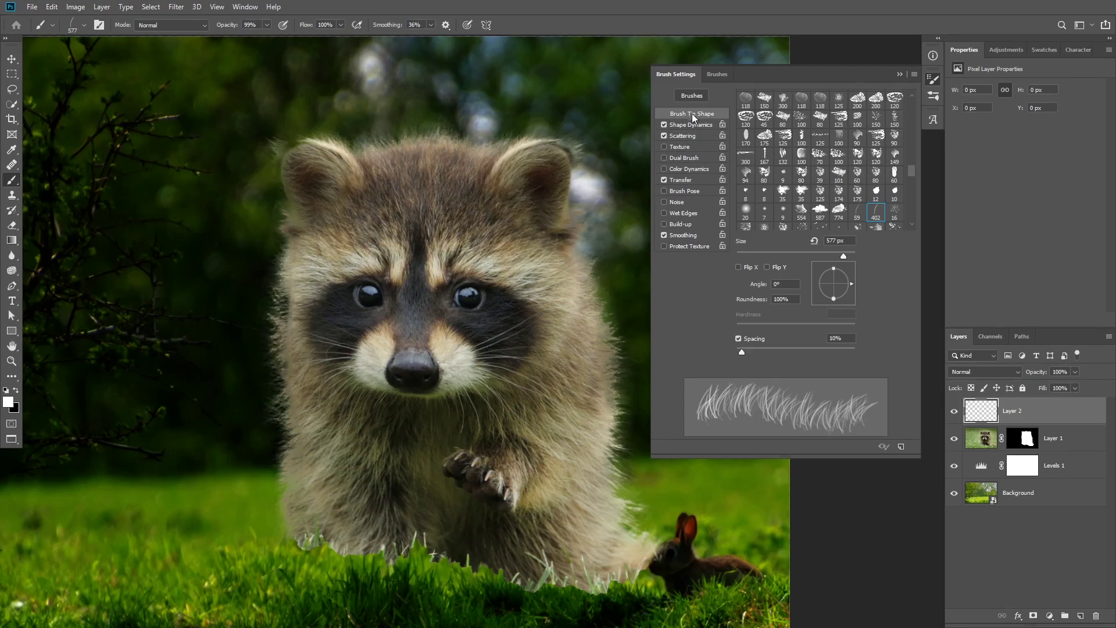
pyautogui.moveTo(744, 353); pyautogui.dragTo(744, 352)
pyautogui.moveTo(207, 363)
pyautogui.mouseDown()
pyautogui.moveTo(349, 325)
pyautogui.moveTo(402, 297)
pyautogui.mouseUp()
pyautogui.hotkey('ctrl', 'z')
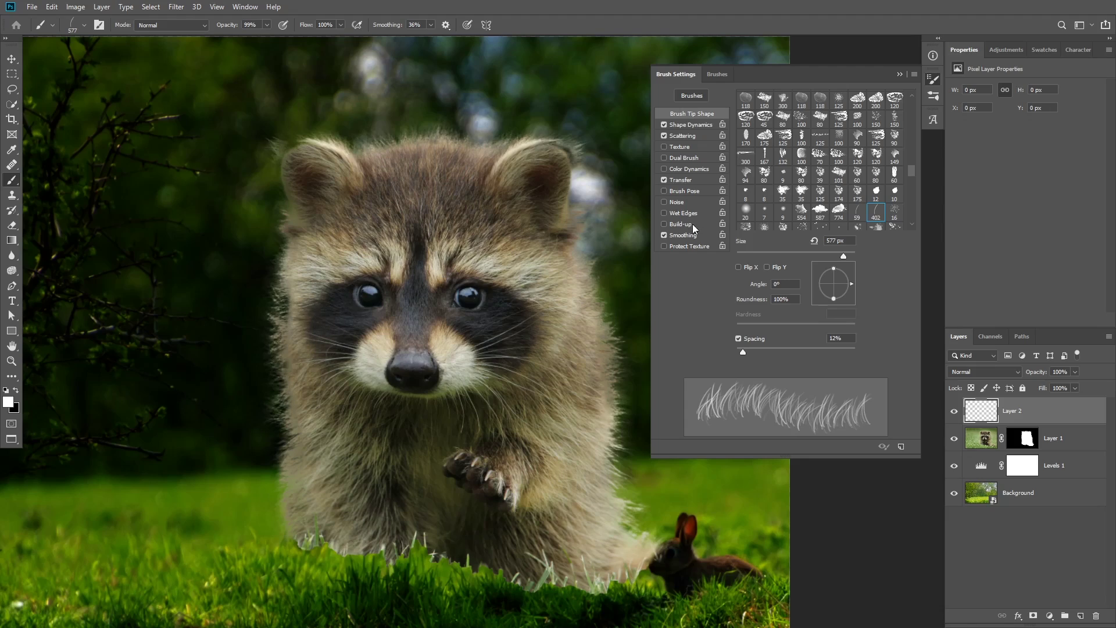
# - Enable Build-up and set Shape Dynamics to 17% minimum diameter and 12% angle jitter, with the angle controlled by Direction
pyautogui.click(677, 227)
pyautogui.click(693, 126)
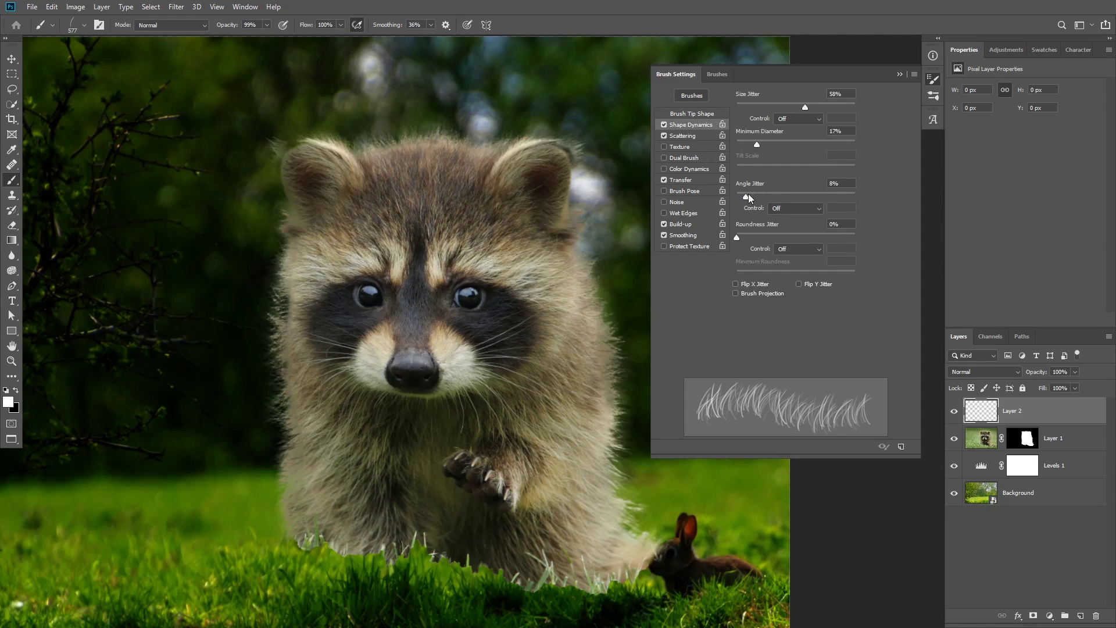
pyautogui.moveTo(747, 197)
pyautogui.mouseDown()
pyautogui.moveTo(770, 201)
pyautogui.moveTo(751, 207)
pyautogui.mouseUp()
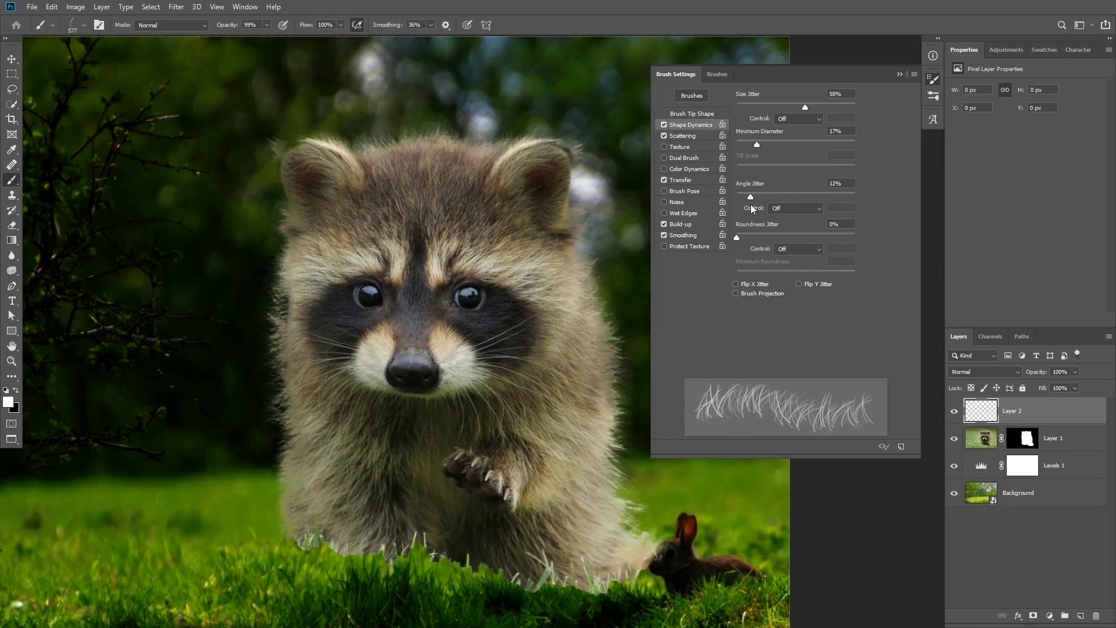
pyautogui.click(799, 209)
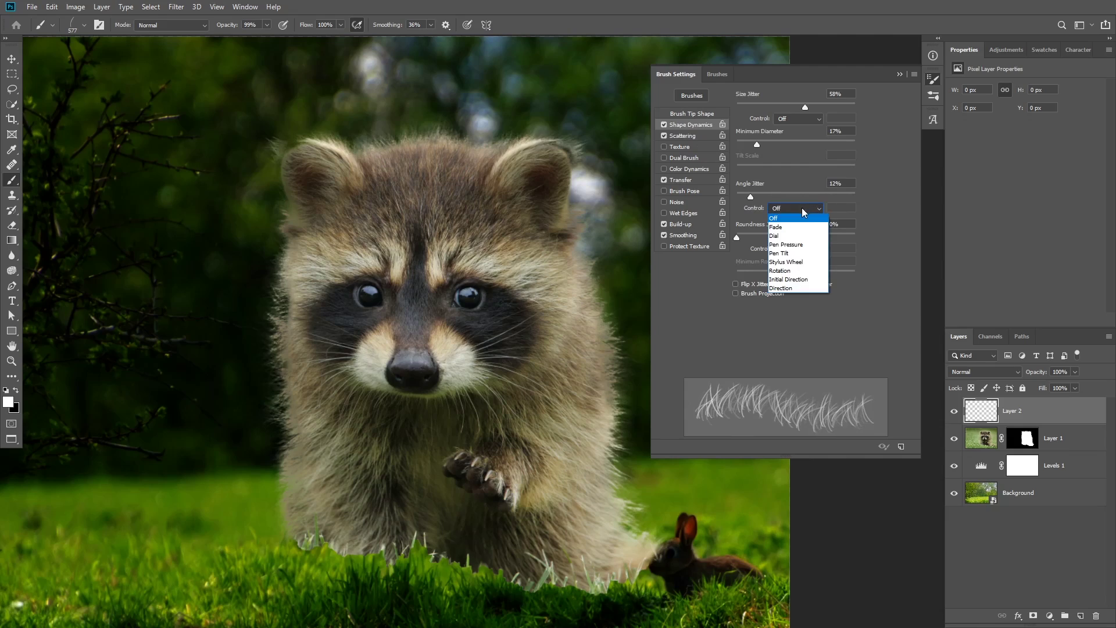
pyautogui.click(789, 287)
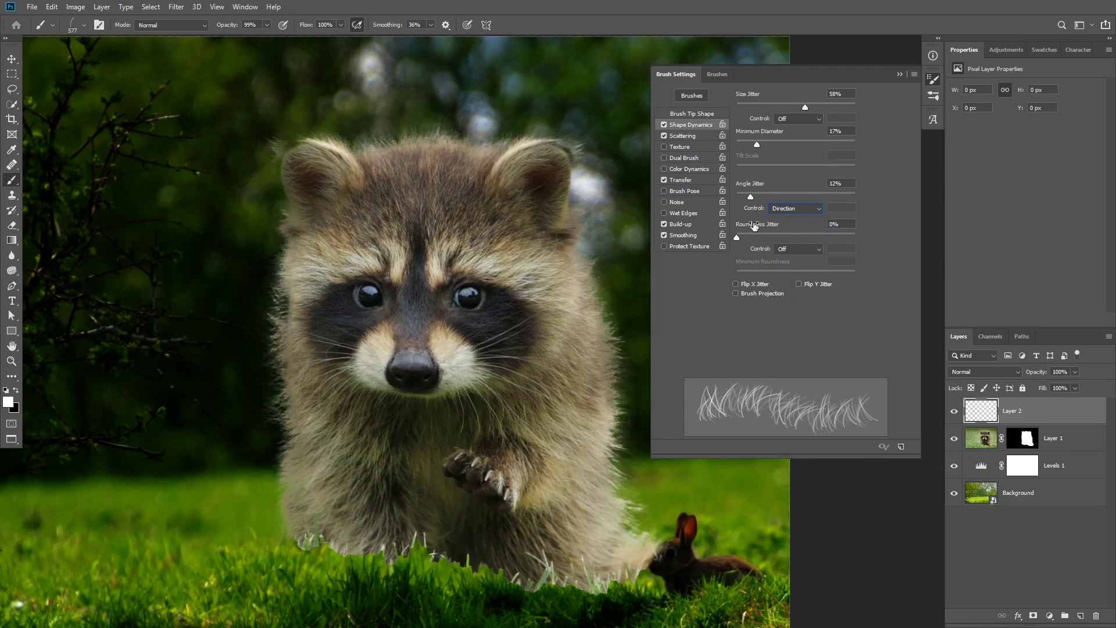
# - Test the direction-controlled hair brush with curved strokes around the side of the raccoon's face and undo them
pyautogui.moveTo(132, 294)
pyautogui.mouseDown()
pyautogui.moveTo(250, 247)
pyautogui.moveTo(285, 246)
pyautogui.moveTo(330, 272)
pyautogui.moveTo(369, 353)
pyautogui.moveTo(357, 402)
pyautogui.moveTo(335, 437)
pyautogui.moveTo(282, 458)
pyautogui.moveTo(230, 458)
pyautogui.moveTo(151, 385)
pyautogui.moveTo(217, 276)
pyautogui.moveTo(318, 282)
pyautogui.moveTo(353, 363)
pyautogui.moveTo(318, 428)
pyautogui.moveTo(226, 428)
pyautogui.moveTo(177, 336)
pyautogui.moveTo(257, 266)
pyautogui.moveTo(338, 343)
pyautogui.moveTo(306, 426)
pyautogui.moveTo(225, 420)
pyautogui.moveTo(201, 327)
pyautogui.moveTo(253, 287)
pyautogui.moveTo(285, 304)
pyautogui.mouseUp()
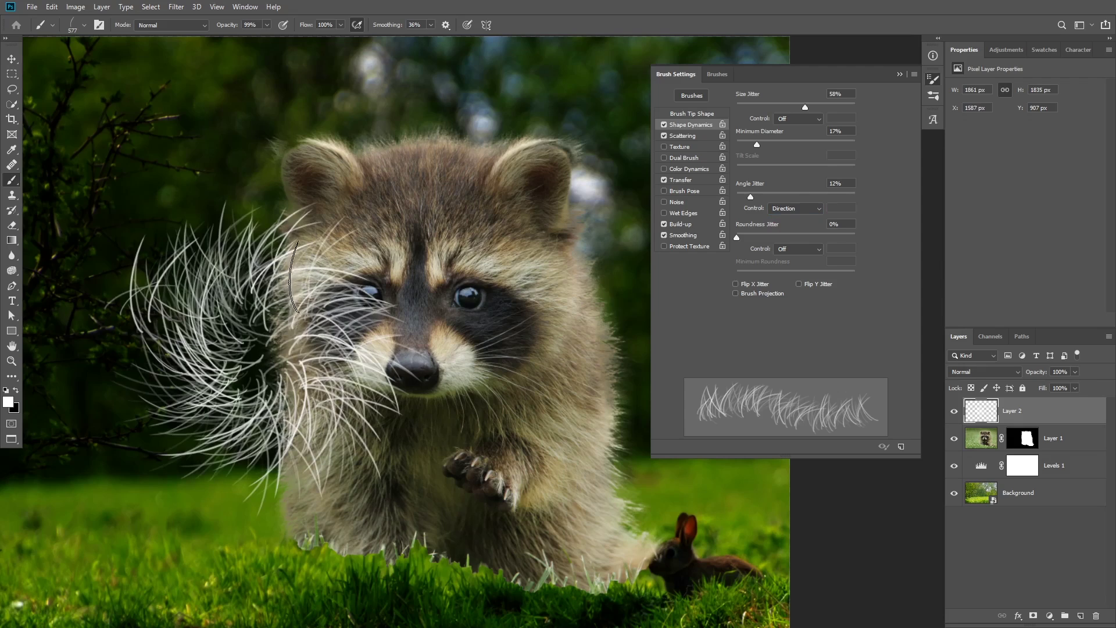
pyautogui.hotkey('ctrl', 'z')
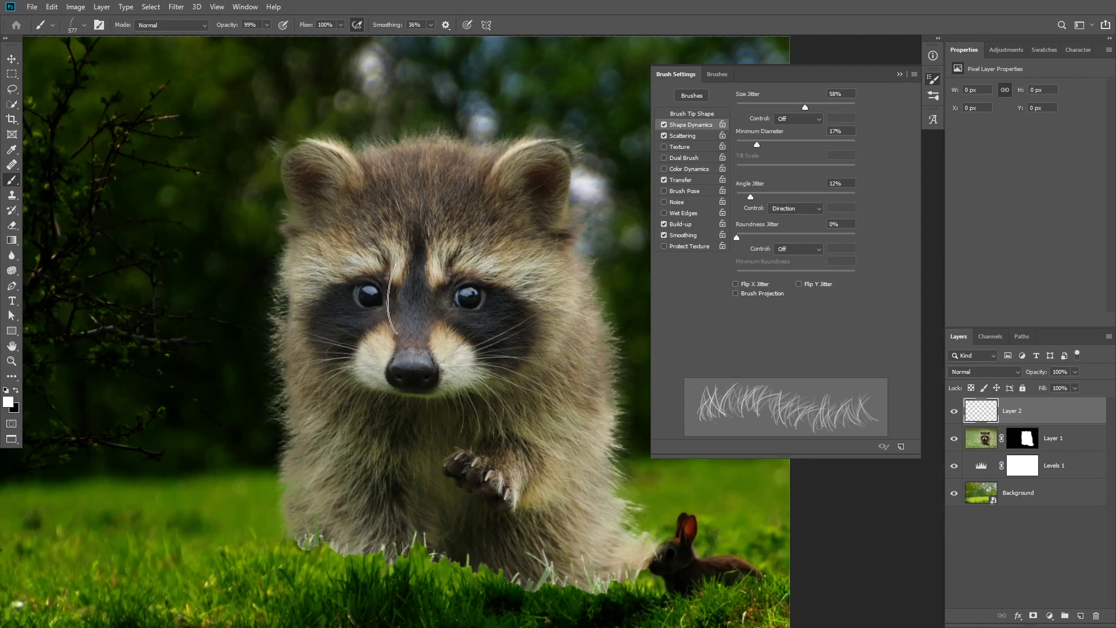
pyautogui.moveTo(229, 389)
pyautogui.mouseDown()
pyautogui.moveTo(243, 255)
pyautogui.moveTo(268, 213)
pyautogui.moveTo(276, 290)
pyautogui.moveTo(285, 315)
pyautogui.mouseUp()
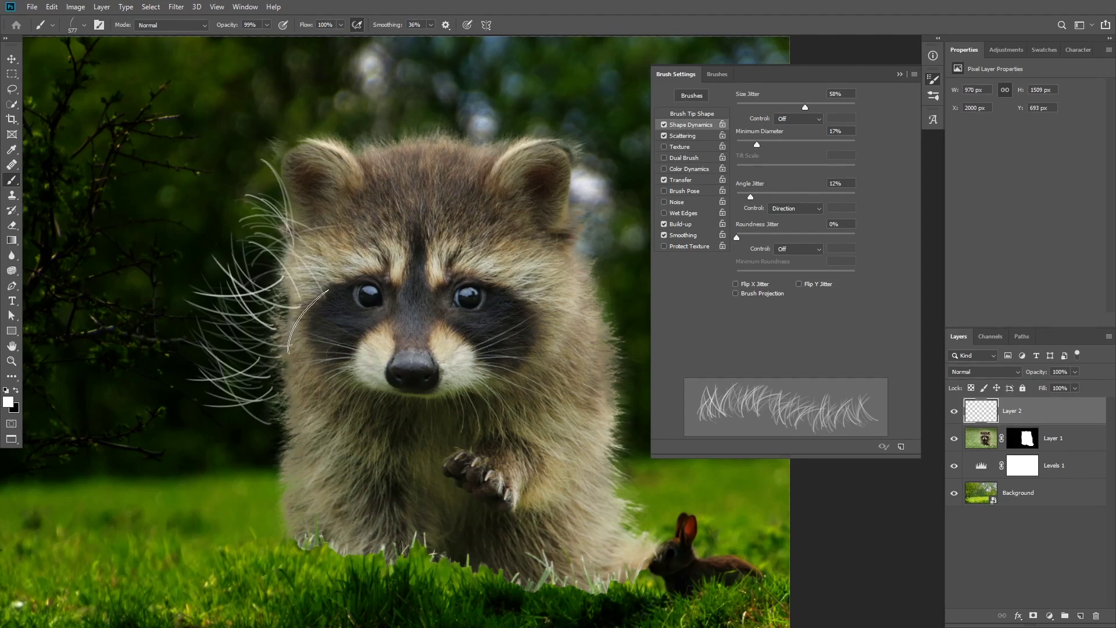
pyautogui.hotkey('ctrl', 'z')
pyautogui.hotkey('ctrl', 'z')
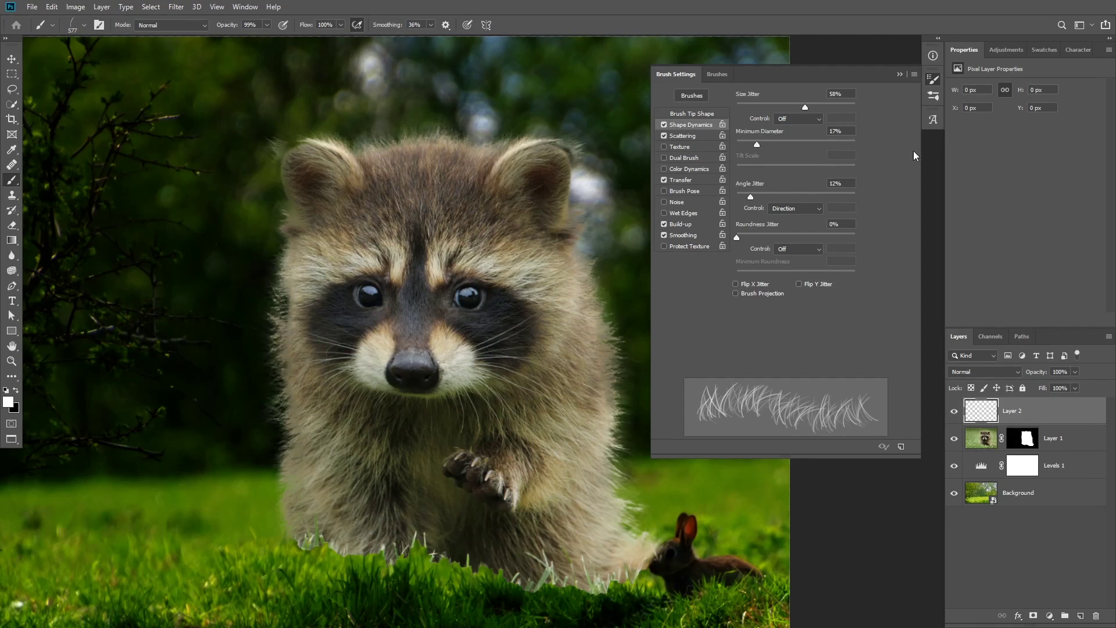
# - Save the configured brush as a new preset named Hair Brush 2 and check it among the brush presets
pyautogui.click(915, 74)
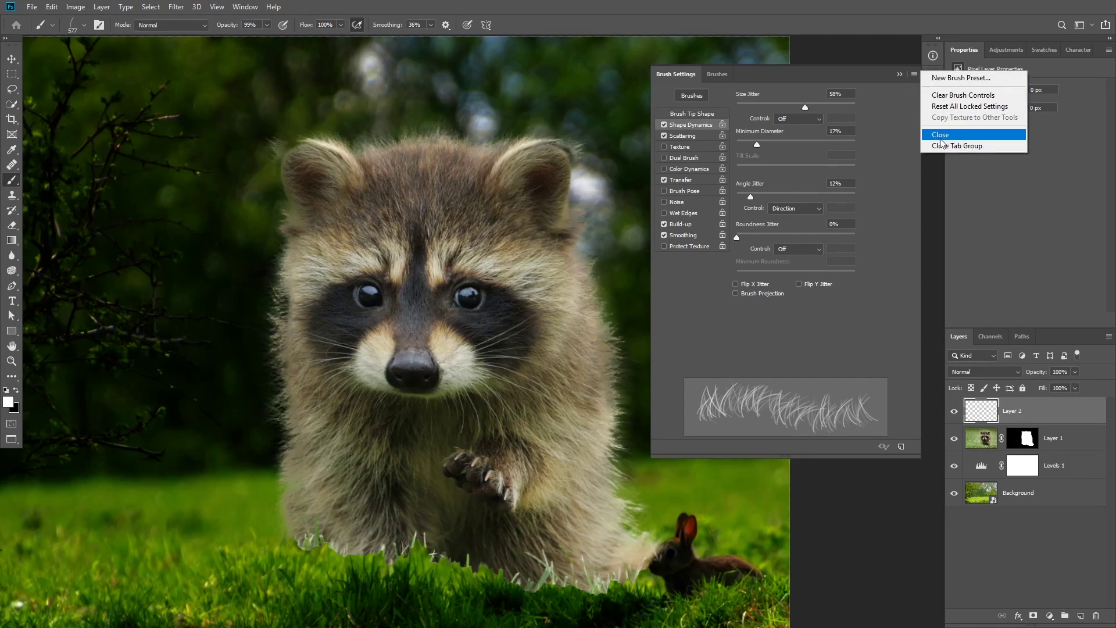
pyautogui.click(968, 78)
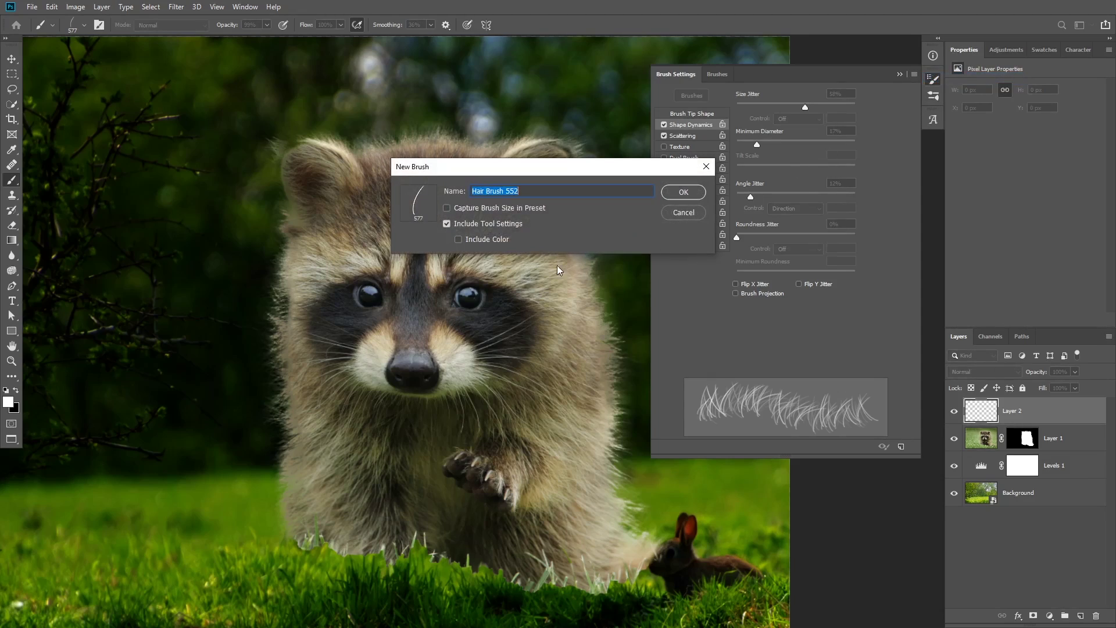
pyautogui.press('End')
pyautogui.write('2')
pyautogui.click(696, 195)
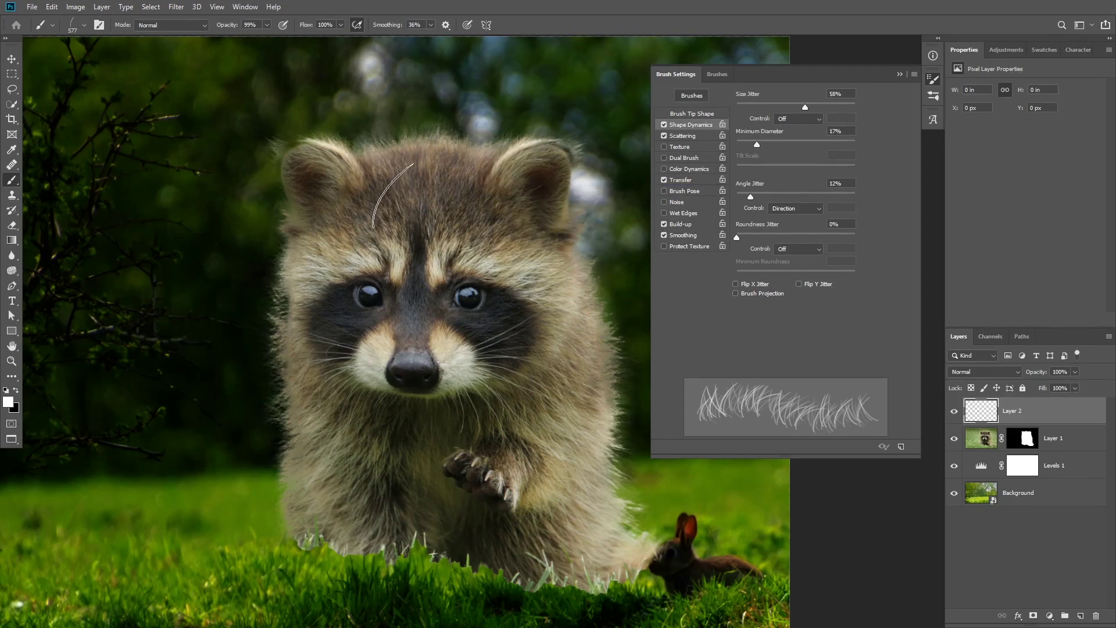
pyautogui.rightClick(399, 195)
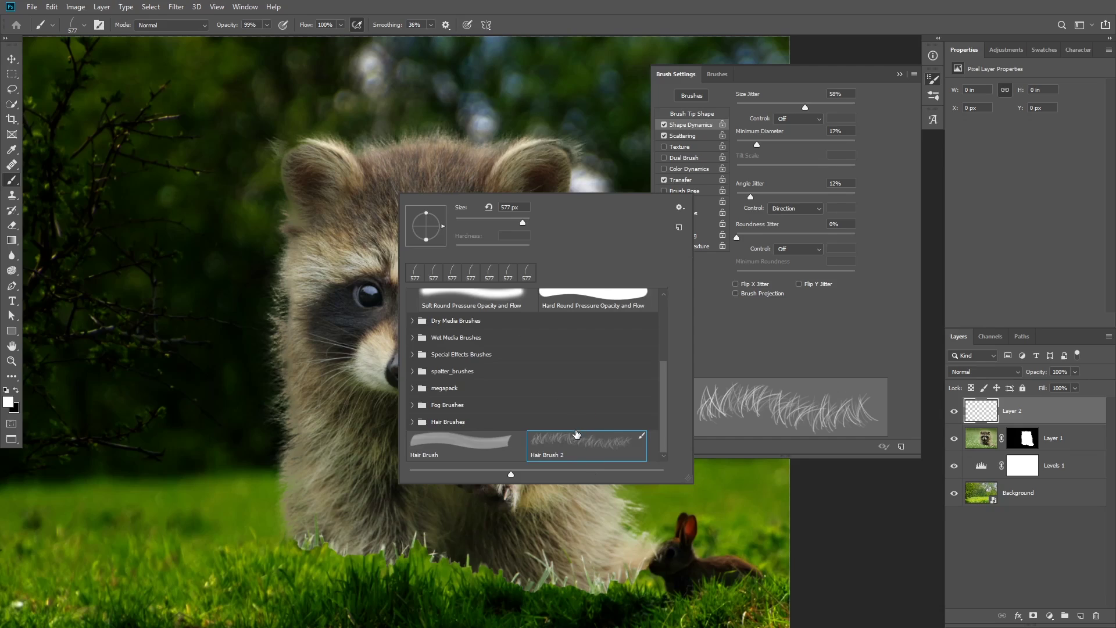
pyautogui.click(866, 306)
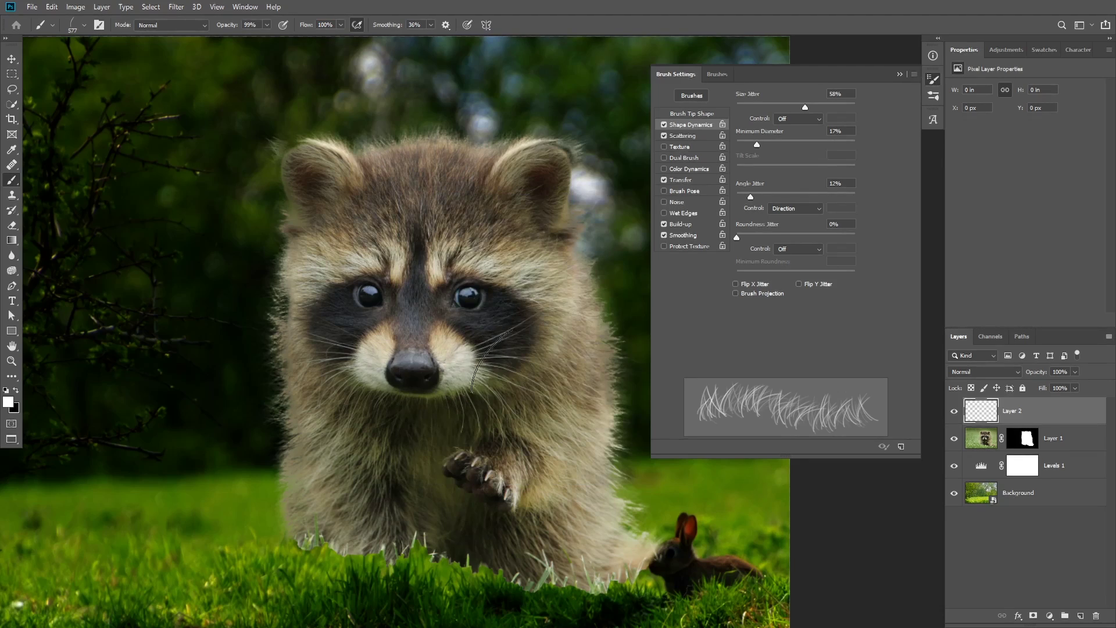
# - Target Layer 1's mask with white as the brush color, try one hair stroke beside the raccoon and undo it
pyautogui.click(1024, 438)
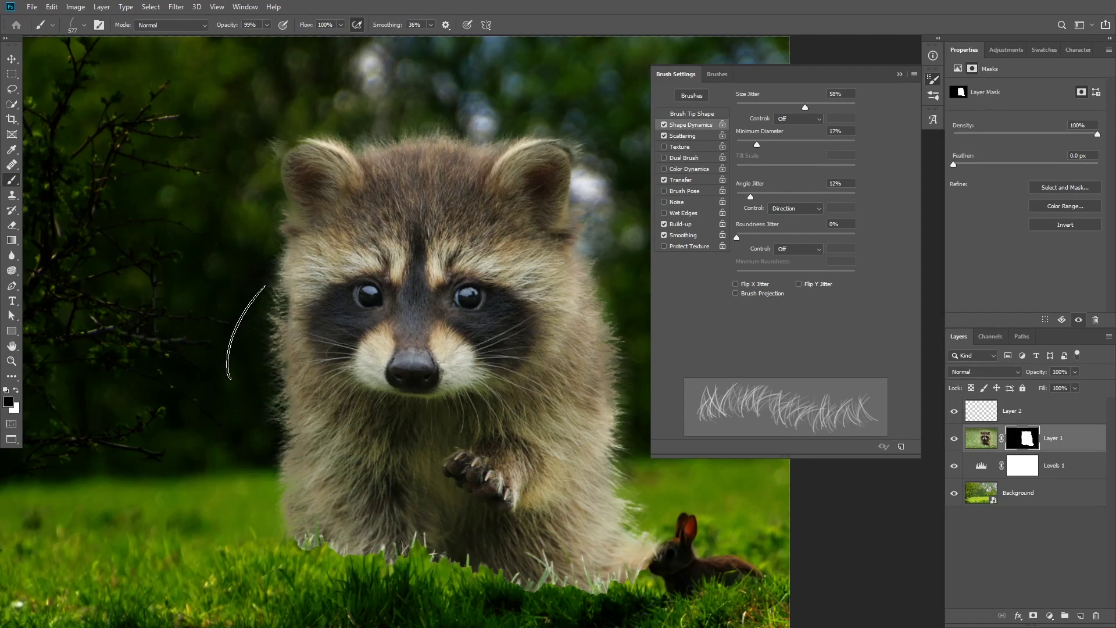
pyautogui.press('x')
pyautogui.moveTo(132, 256)
pyautogui.mouseDown()
pyautogui.moveTo(205, 309)
pyautogui.moveTo(232, 354)
pyautogui.mouseUp()
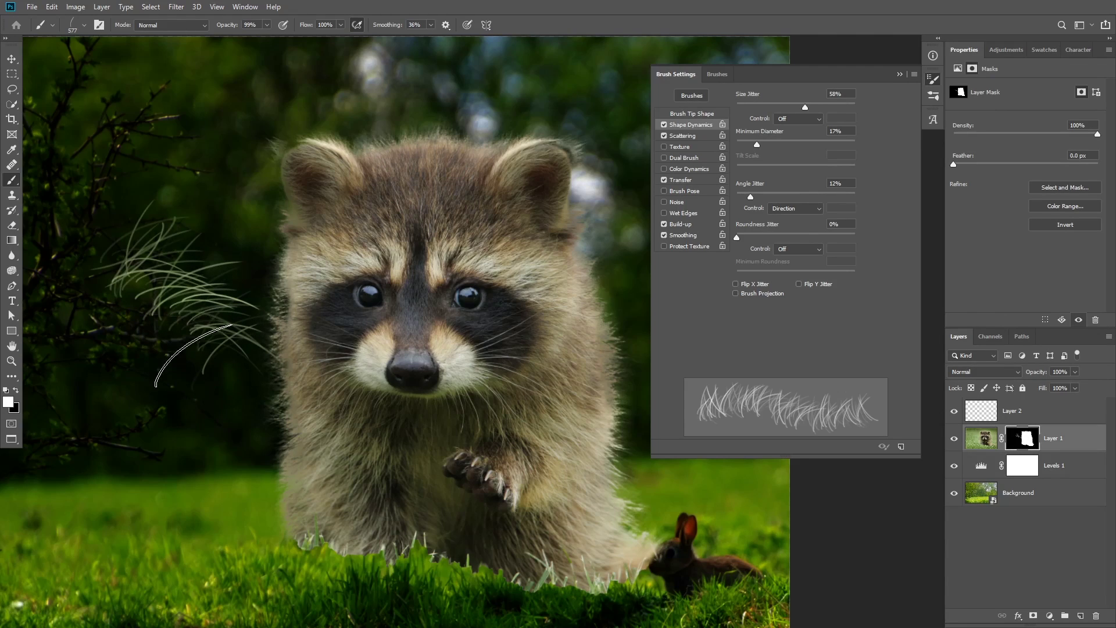
pyautogui.hotkey('ctrl', 'z')
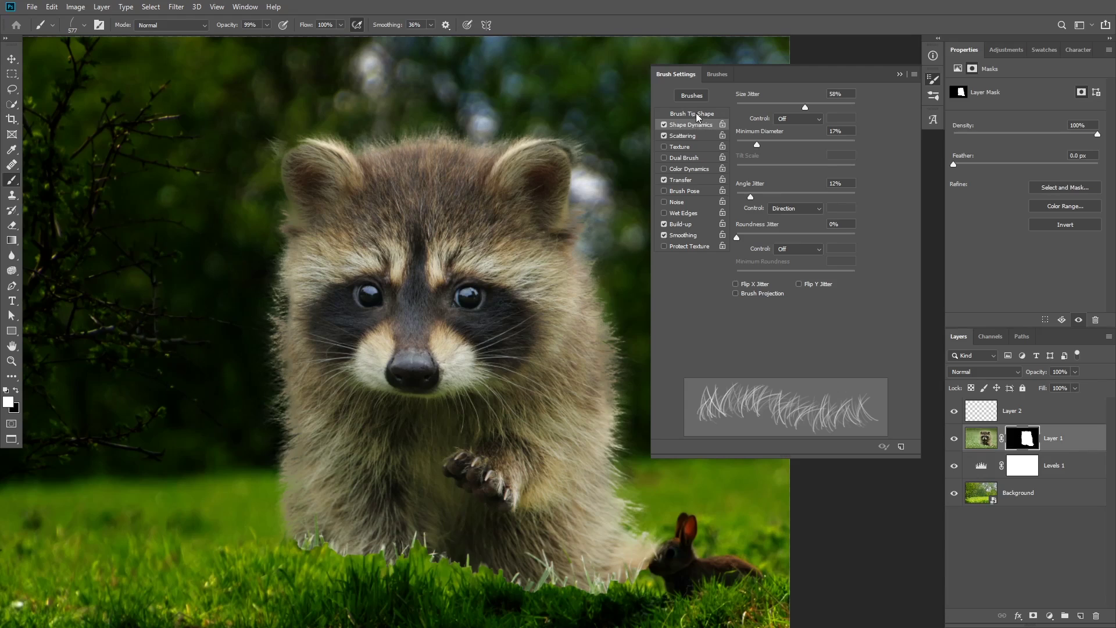
# - Flip the brush tip on X and set its angle to 23°, undoing the trial strokes on the mask along the raccoon's cheek
pyautogui.click(698, 114)
pyautogui.moveTo(852, 284); pyautogui.dragTo(845, 270)
pyautogui.click(739, 267)
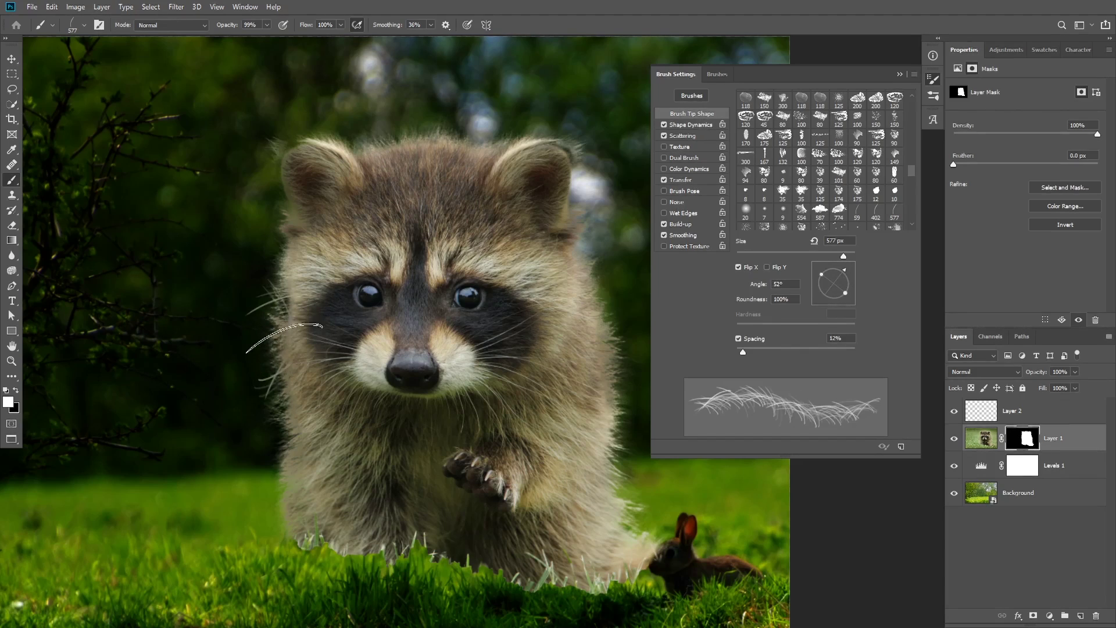
pyautogui.moveTo(285, 337); pyautogui.dragTo(279, 218)
pyautogui.hotkey('ctrl', 'z')
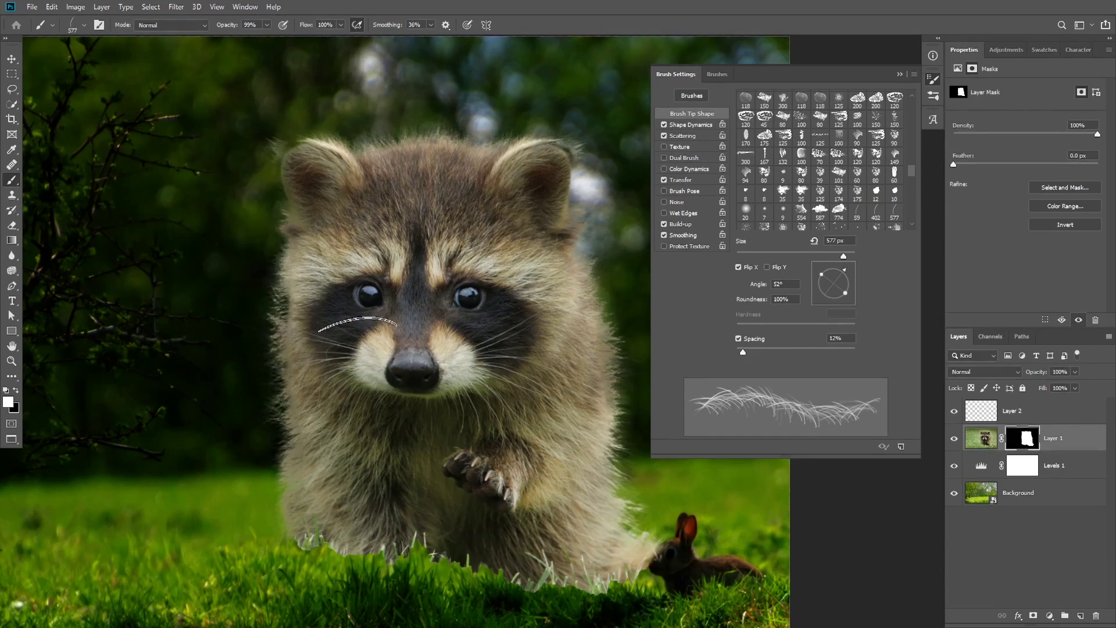
pyautogui.moveTo(847, 271); pyautogui.dragTo(862, 272)
pyautogui.moveTo(287, 327)
pyautogui.mouseDown()
pyautogui.moveTo(298, 385)
pyautogui.moveTo(300, 316)
pyautogui.mouseUp()
pyautogui.hotkey('ctrl', 'z')
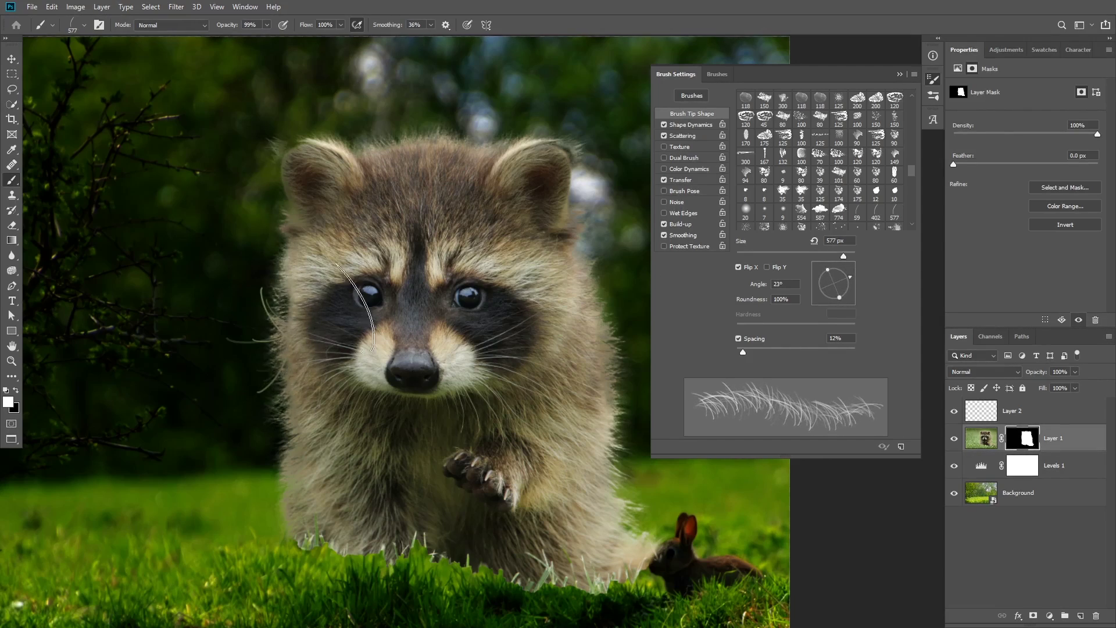
# - Set the hair brush tip's angle to -13°, undo the trial stroke beside the raccoon and target Layer 1's mask
pyautogui.moveTo(848, 277); pyautogui.dragTo(856, 288)
pyautogui.hotkey('ctrl', 'z')
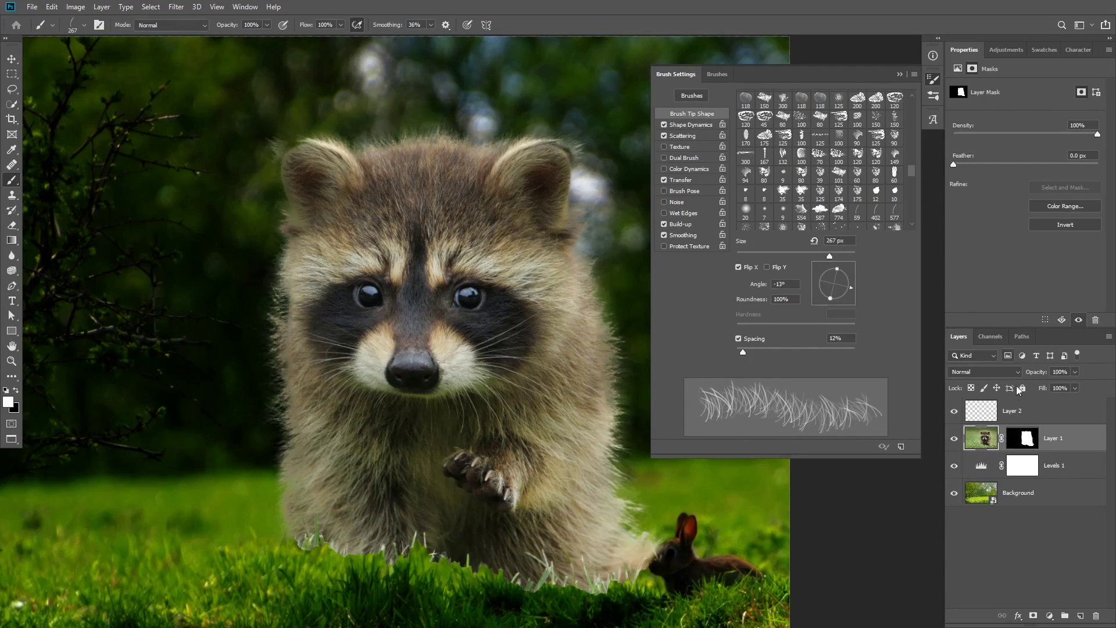
pyautogui.click(1025, 436)
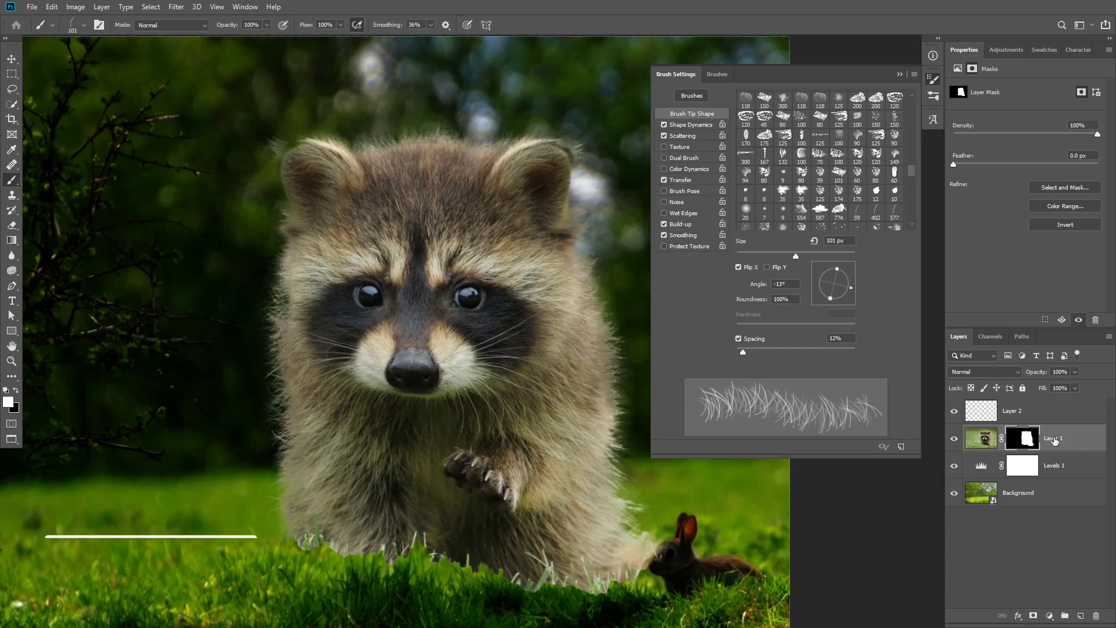
# - Duplicate Layer 1, remove the copy's mask after filling it with white, and convert the copy to a Smart Object
pyautogui.hotkey('ctrl', 'j')
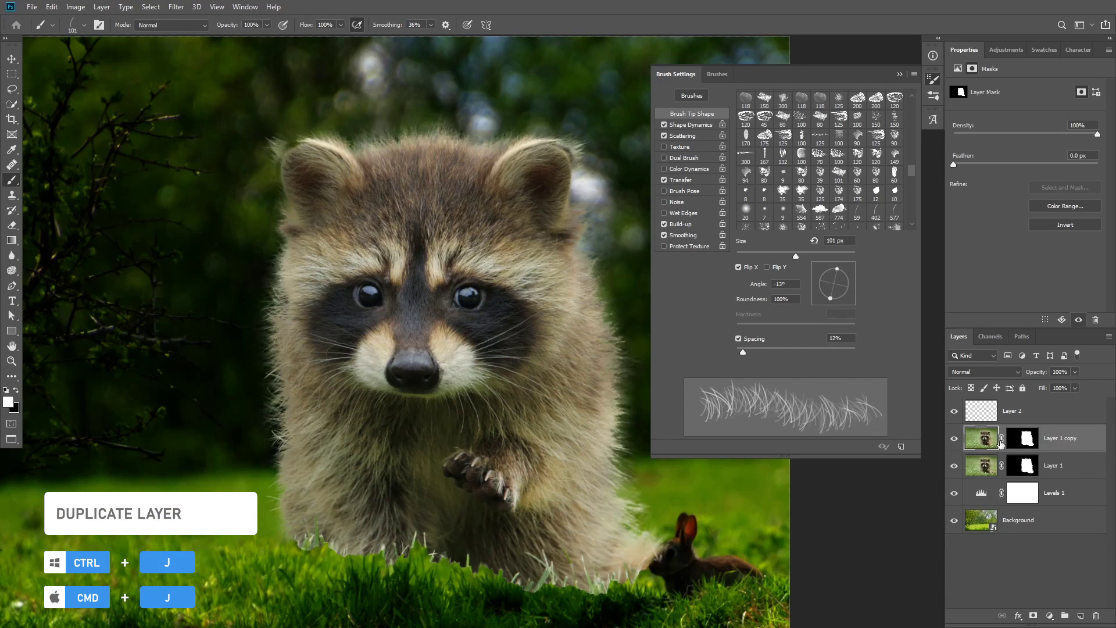
pyautogui.hotkey('alt', 'BackSpace')
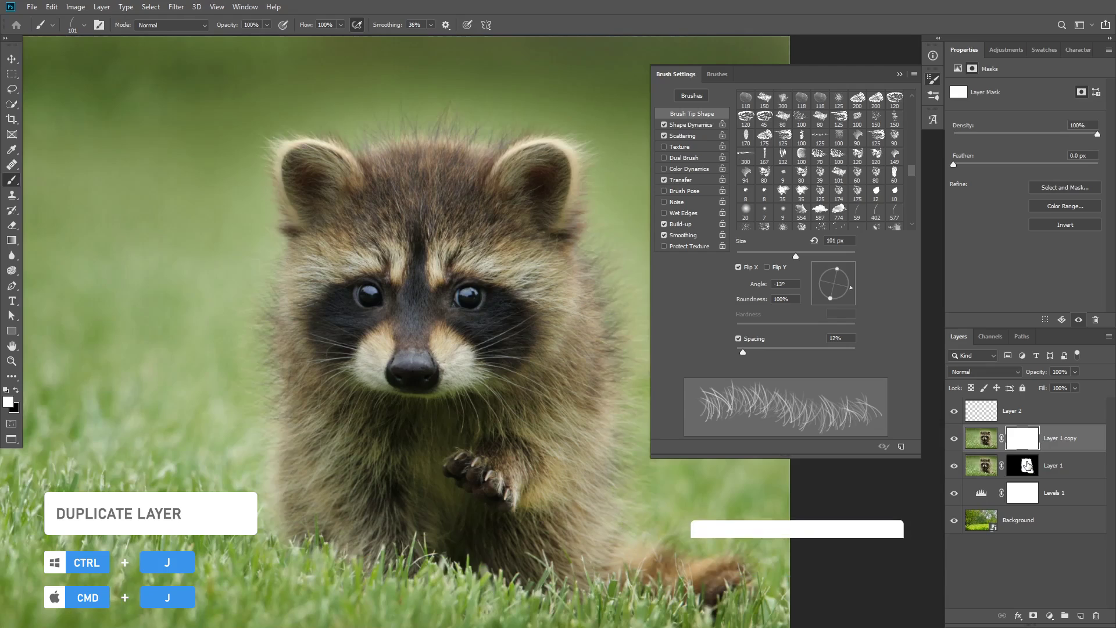
pyautogui.moveTo(1023, 445); pyautogui.dragTo(1097, 615)
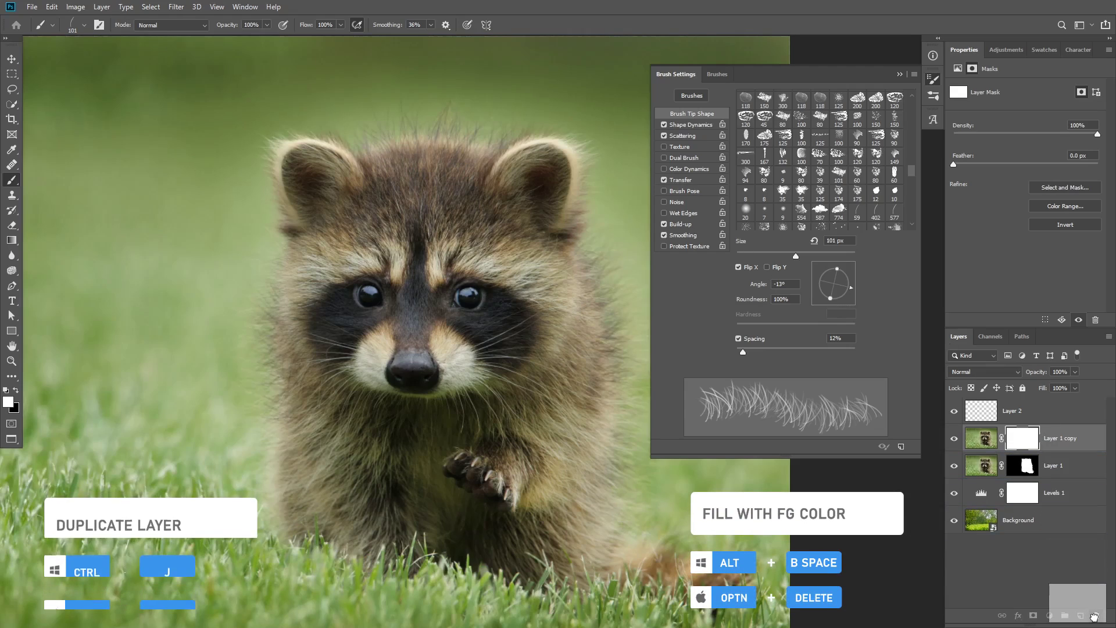
pyautogui.rightClick(1059, 436)
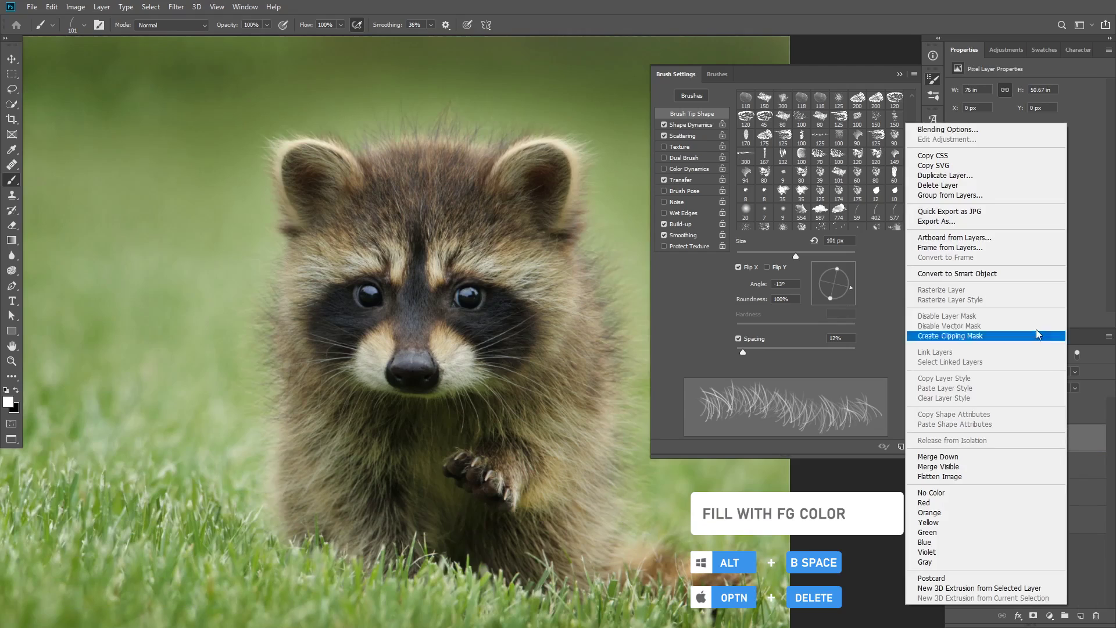
pyautogui.click(993, 274)
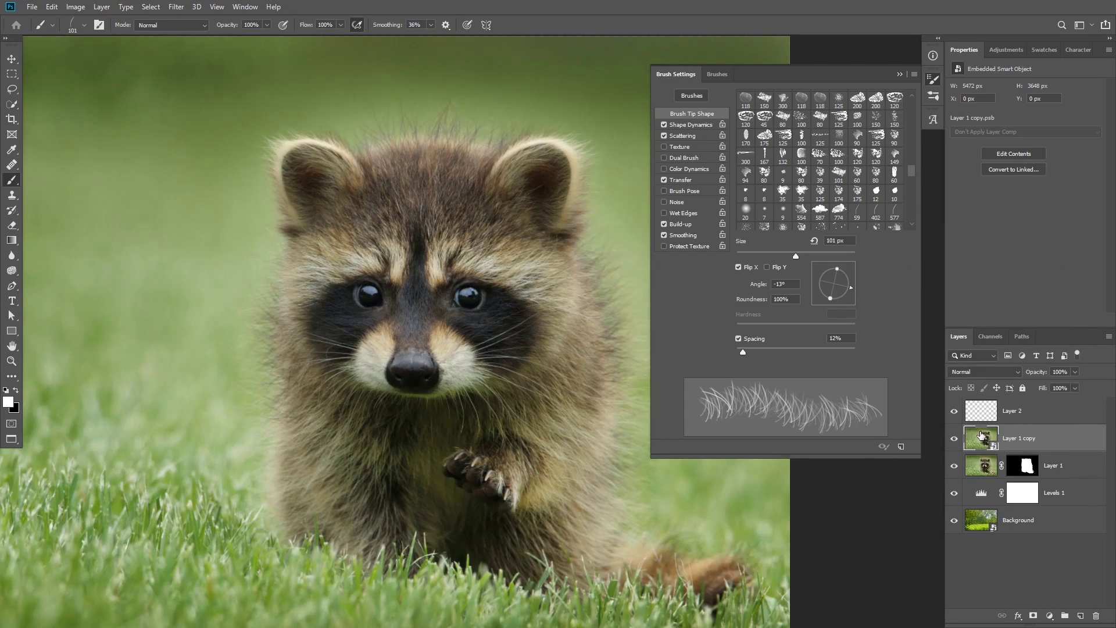
# - Copy Layer 1's mask onto the Layer 1 copy Smart Object, hide Layer 1 and target the copied mask
pyautogui.moveTo(1027, 465); pyautogui.dragTo(1020, 446)
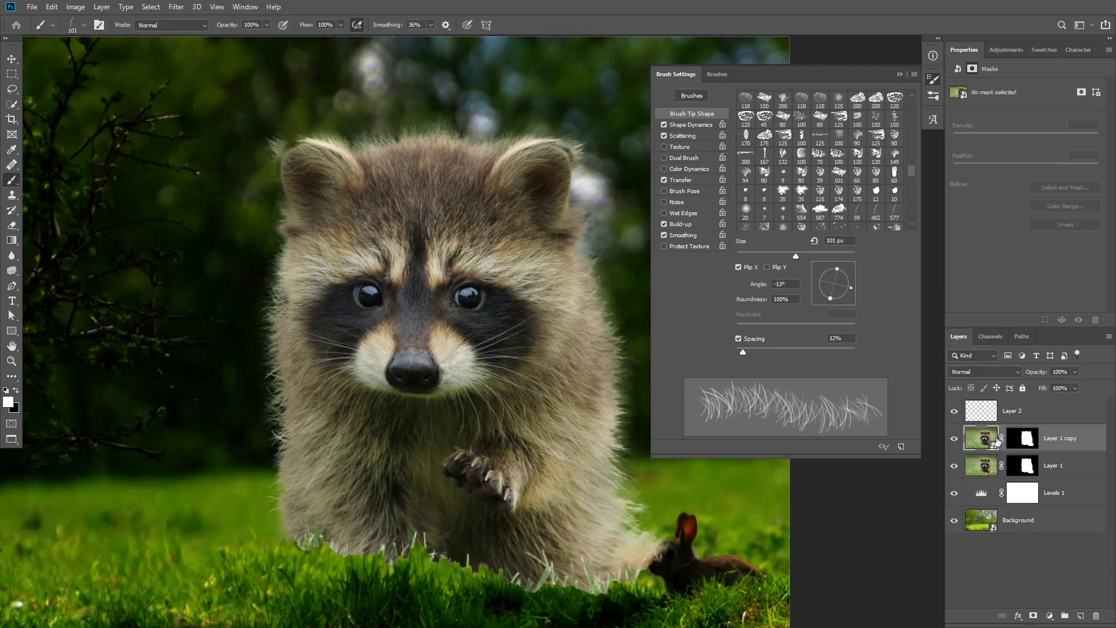
pyautogui.click(954, 467)
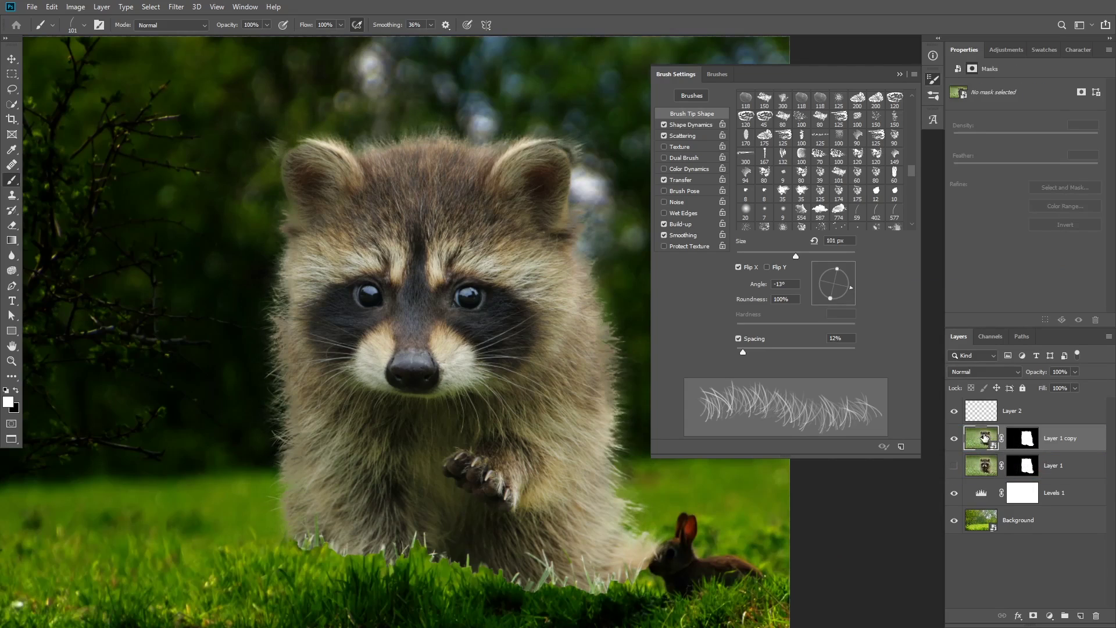
pyautogui.click(1029, 439)
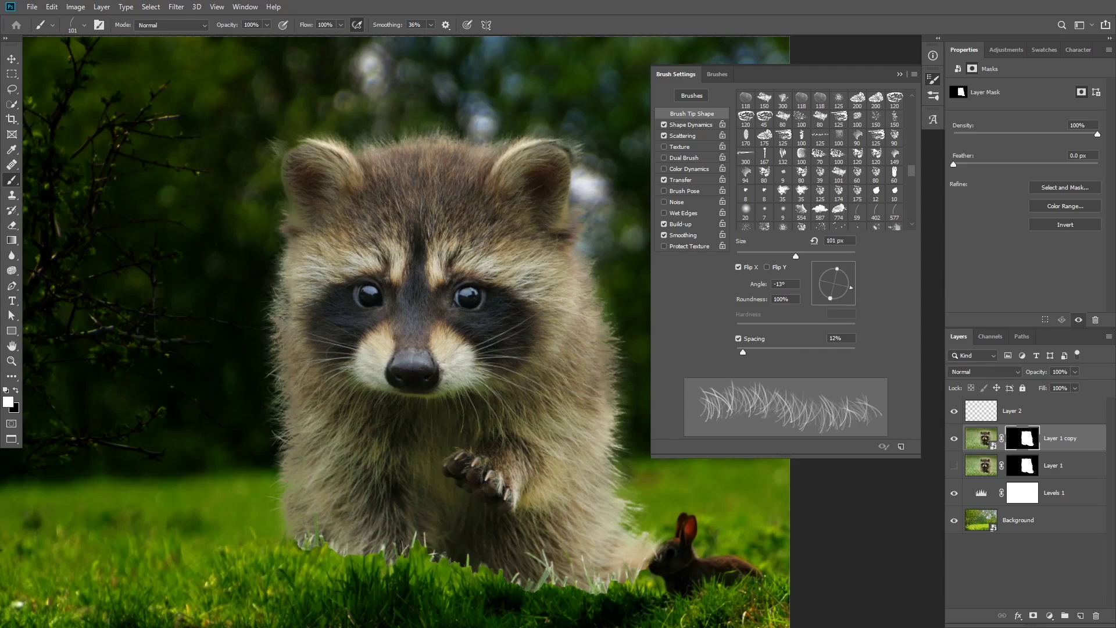
# - View the Layer 1 copy mask on its own to examine its furry edge, and return to the composite
pyautogui.keyDown('alt'); pyautogui.click(1022, 445); pyautogui.keyUp('alt')
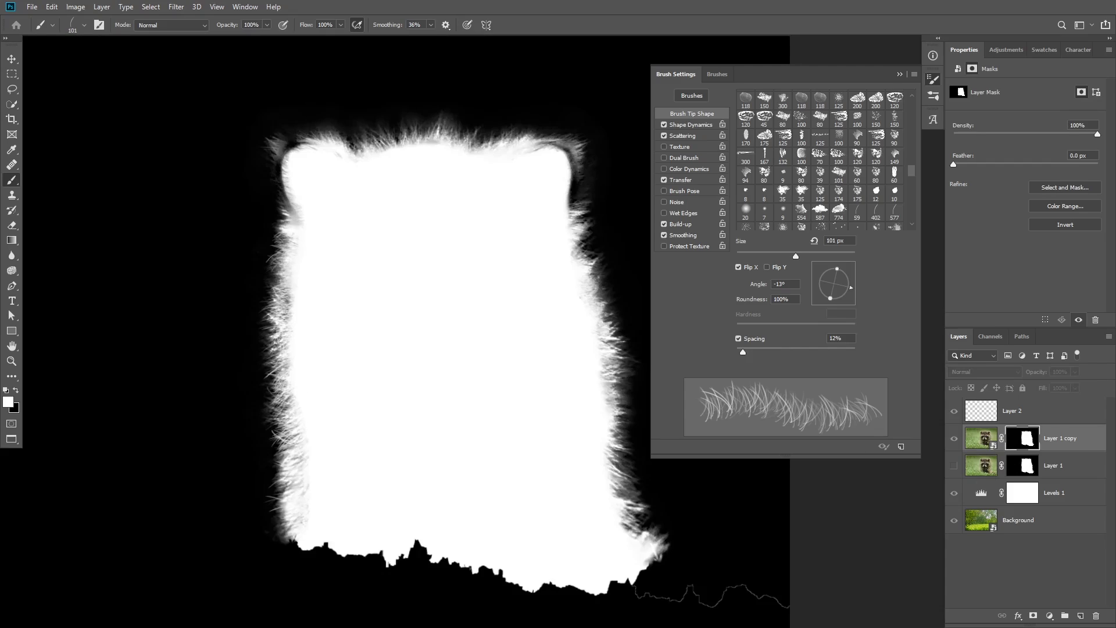
pyautogui.moveTo(280, 285); pyautogui.dragTo(292, 299)
pyautogui.keyDown('alt'); pyautogui.click(1012, 446); pyautogui.keyUp('alt')
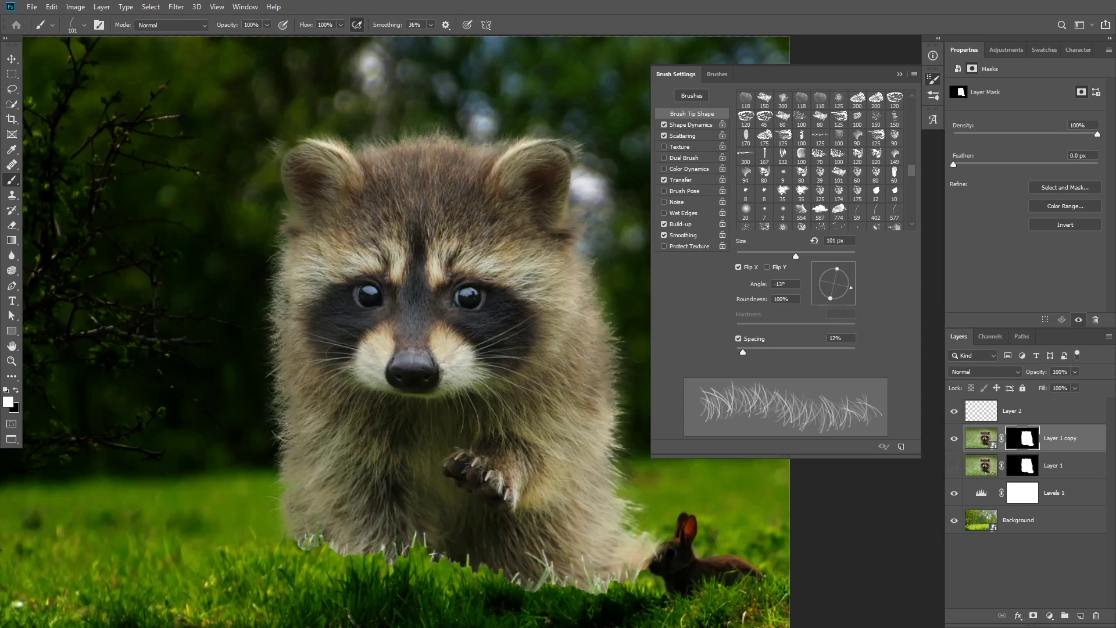
# - Paint white hair strokes on the Layer 1 copy mask along the raccoon's body edge and cheek on the branch side
pyautogui.moveTo(285, 429); pyautogui.dragTo(284, 442)
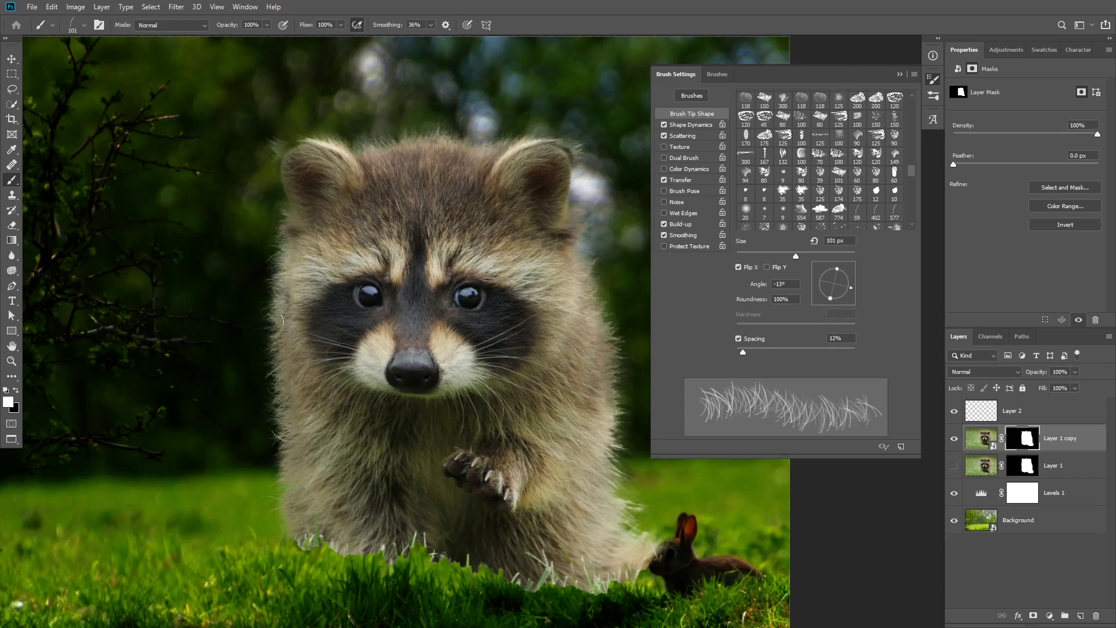
pyautogui.moveTo(270, 292); pyautogui.dragTo(298, 294)
pyautogui.click(283, 296)
pyautogui.click(288, 286)
pyautogui.click(288, 274)
pyautogui.click(286, 275)
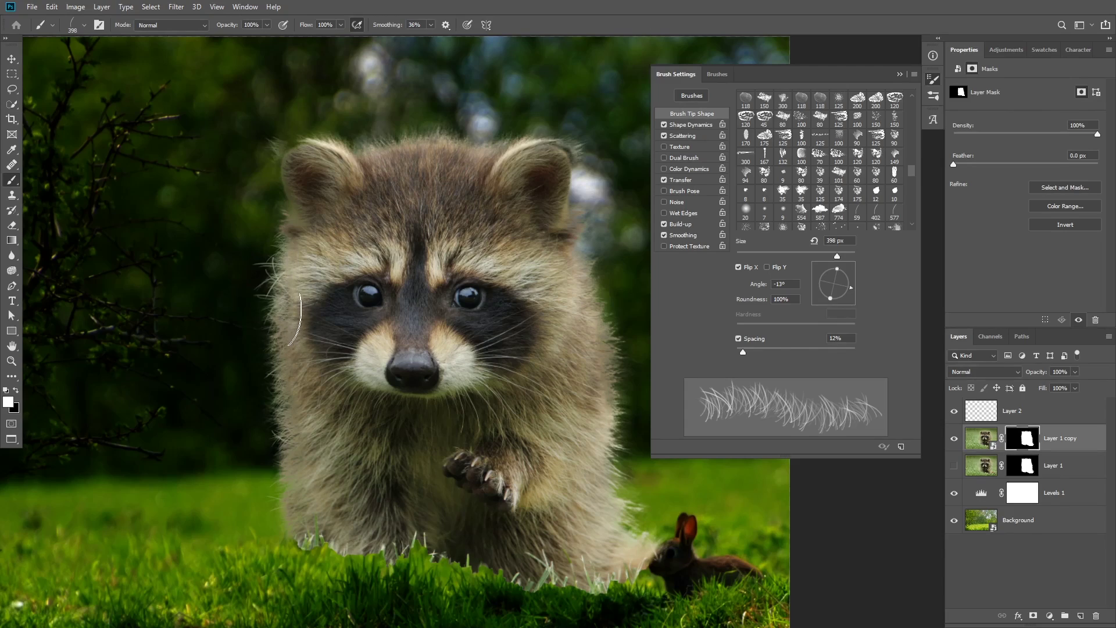
# - Undo the long hair strokes beside the cheek and reduce the hair brush to 268 px, leaving the brush preset unchanged
pyautogui.hotkey('ctrl', 'z')
pyautogui.moveTo(267, 302); pyautogui.dragTo(257, 302)
pyautogui.rightClick(260, 298)
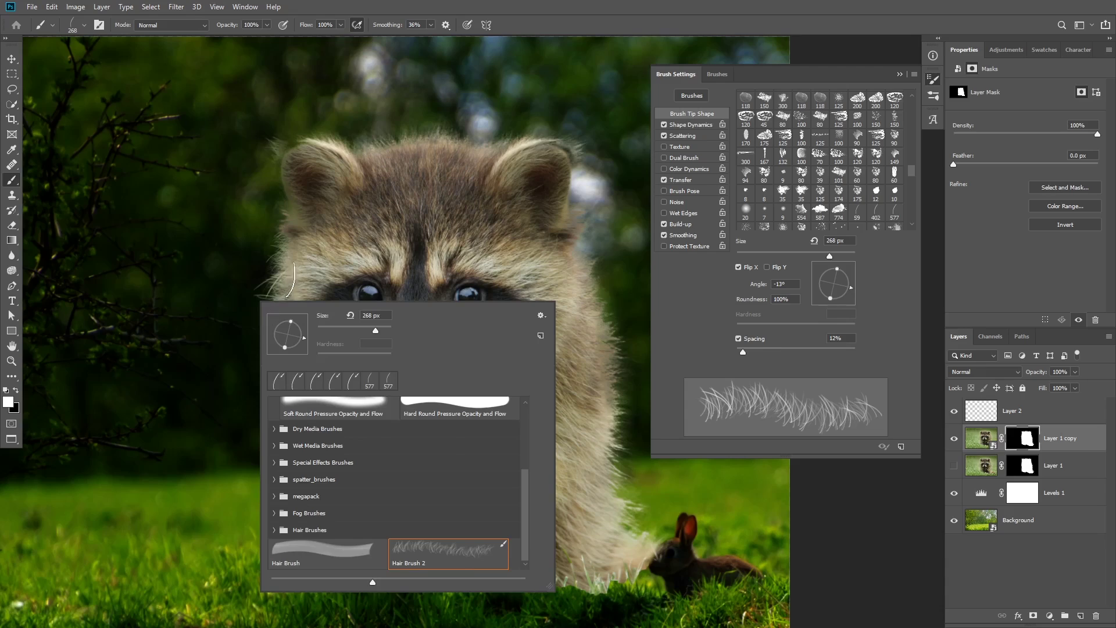
pyautogui.press('Escape')
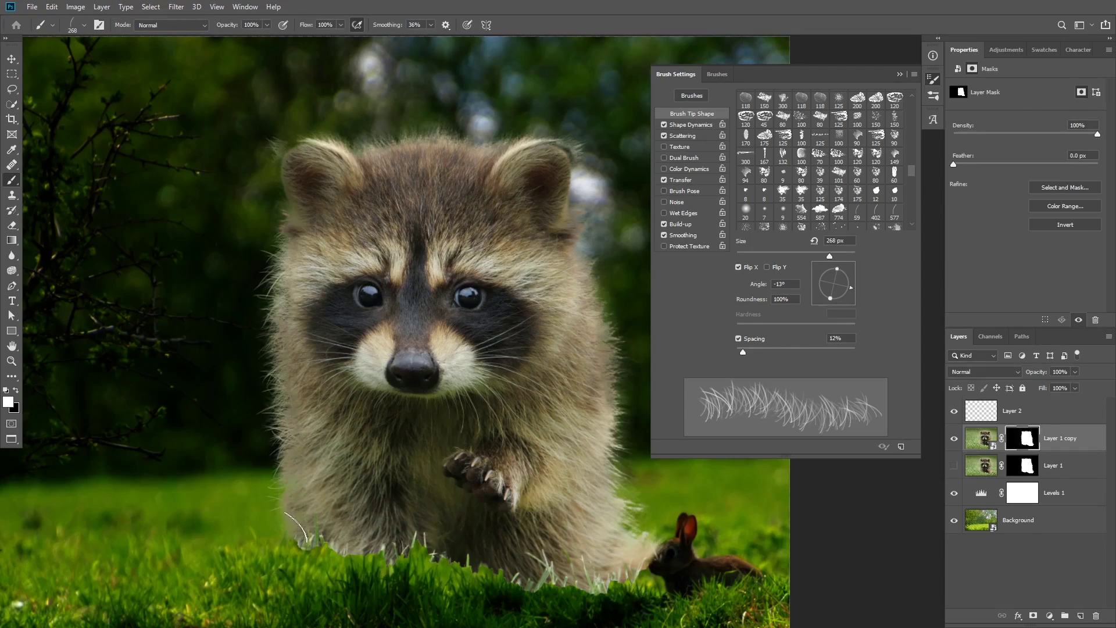
# - Enlarge the hair brush to 449 px and inspect the hairs along the body edge in the mask-only view
pyautogui.press(']')
pyautogui.press(']')
pyautogui.press(']')
pyautogui.press(']')
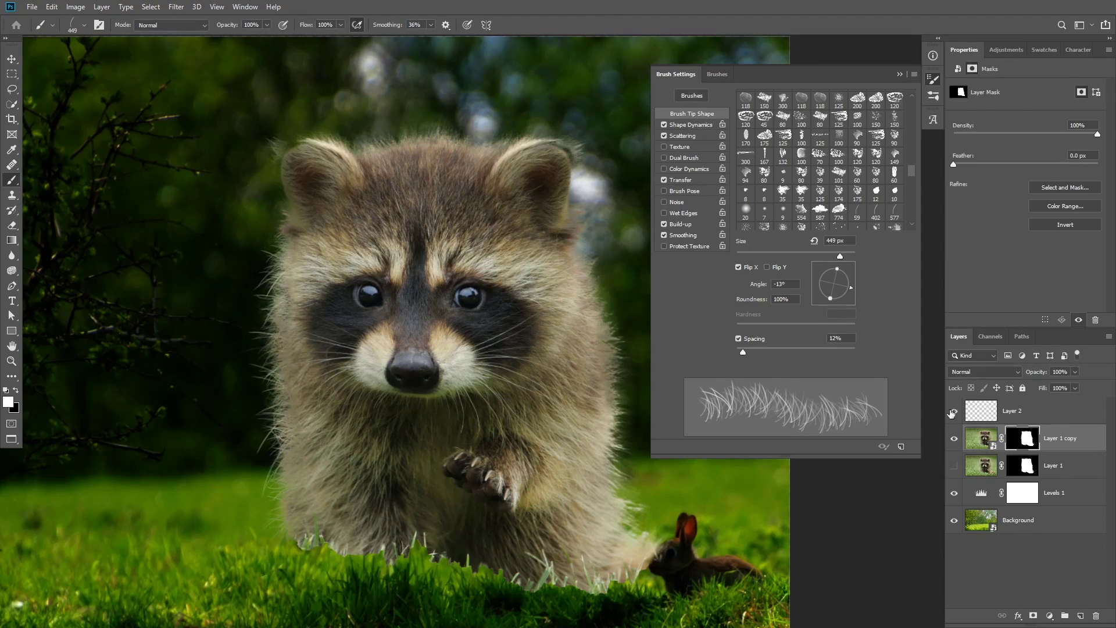
pyautogui.keyDown('alt'); pyautogui.click(1022, 439); pyautogui.keyUp('alt')
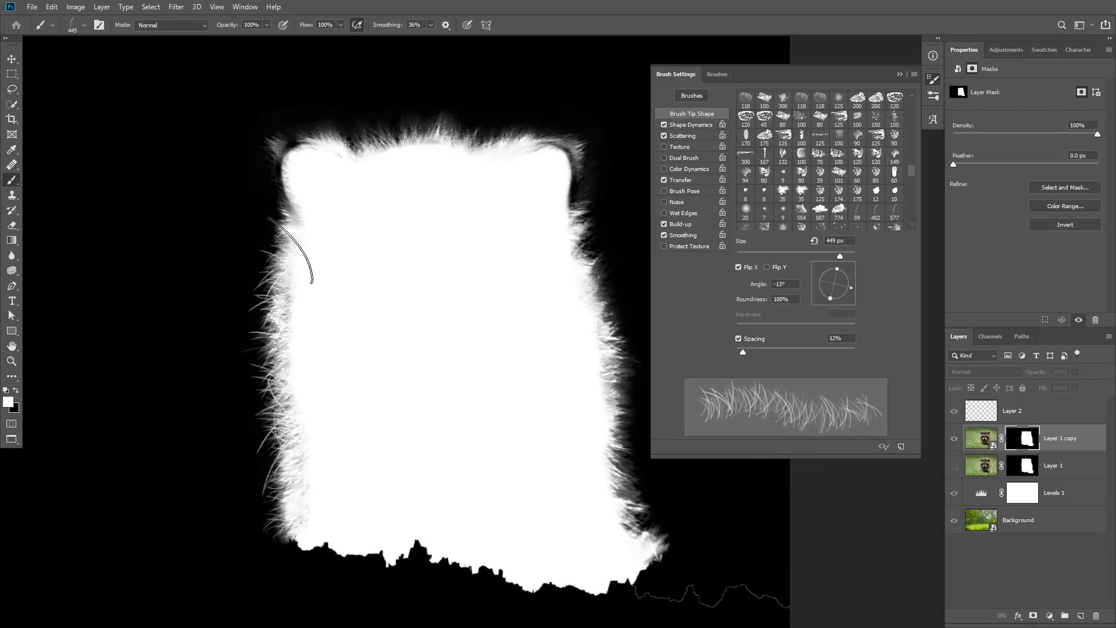
pyautogui.keyDown('alt'); pyautogui.click(1024, 444); pyautogui.keyUp('alt')
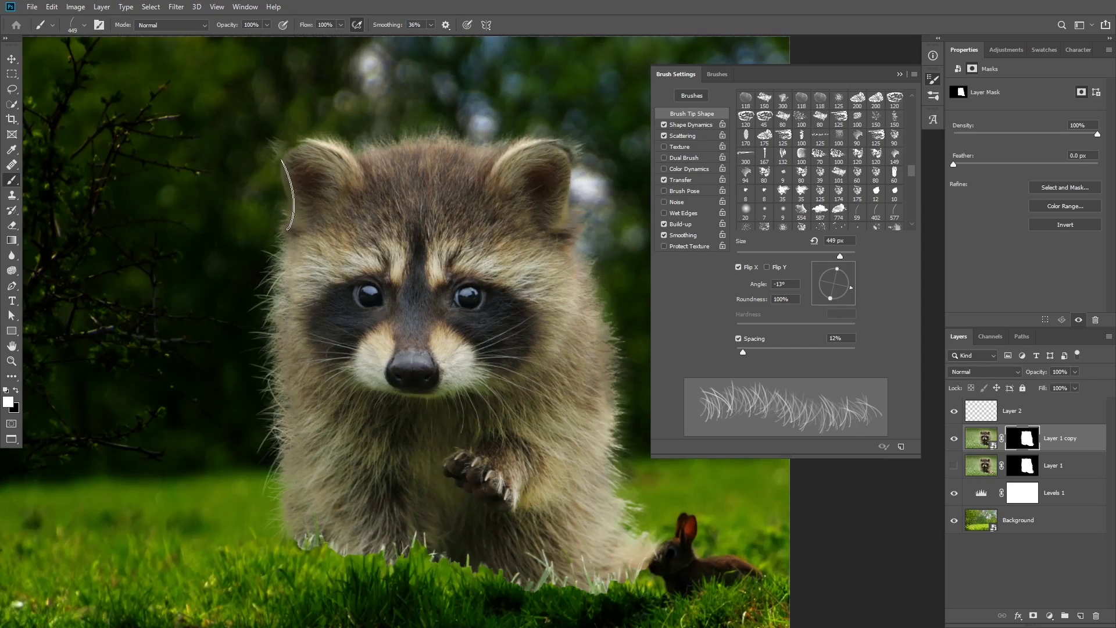
# - Reduce the hair brush to 124 px for the ear, set its angle to -68° and turn off Flip X
pyautogui.scroll(3, 295, 212)
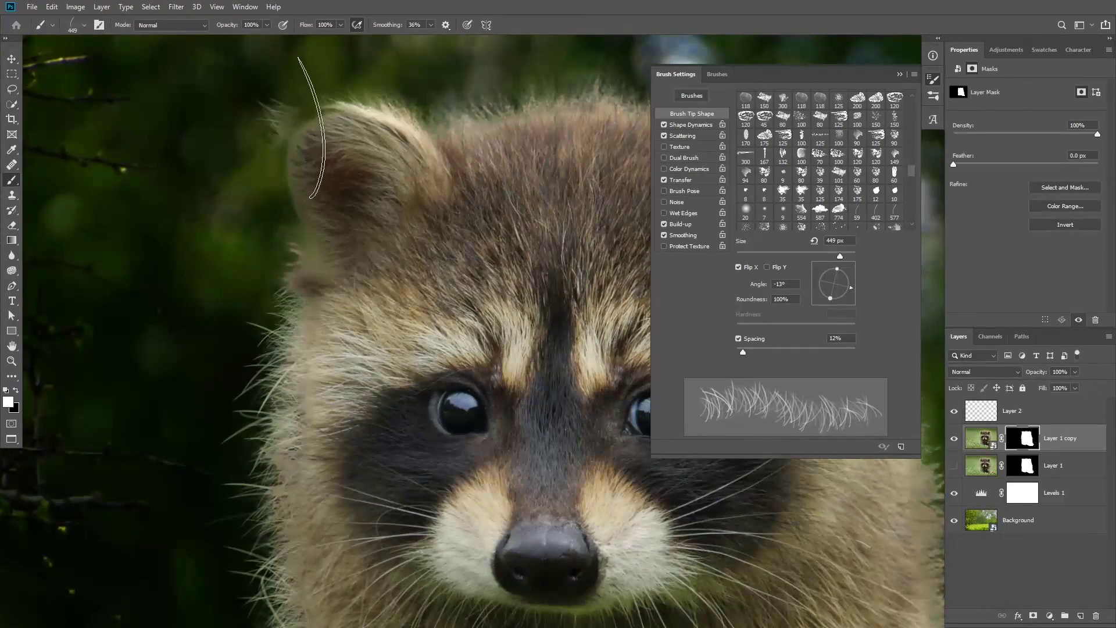
pyautogui.moveTo(291, 176); pyautogui.dragTo(196, 181)
pyautogui.rightClick(241, 176)
pyautogui.click(219, 169)
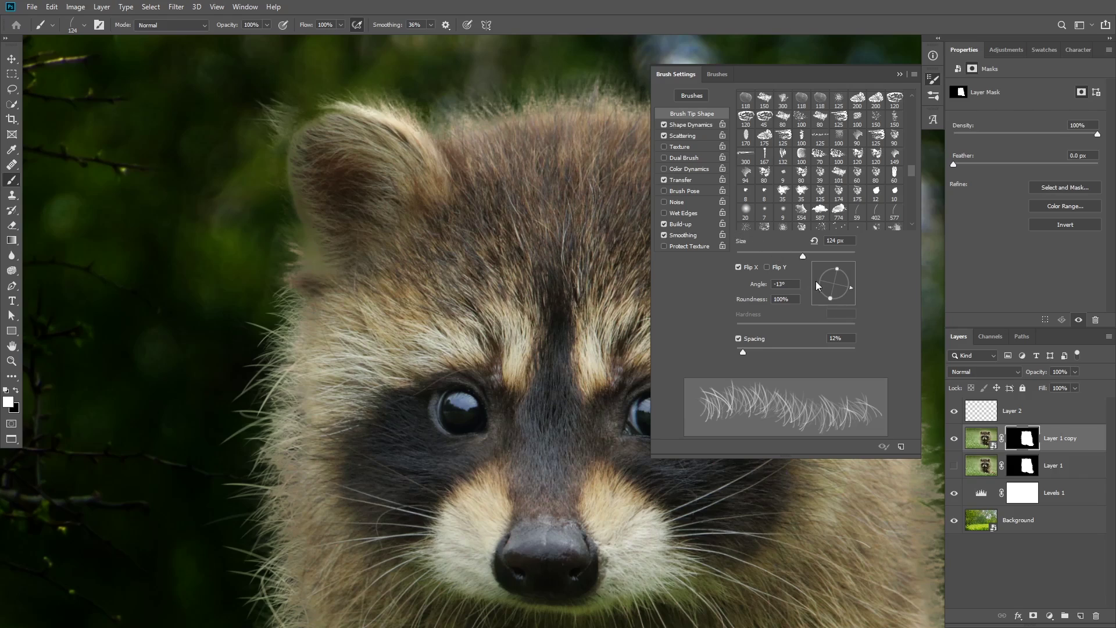
pyautogui.moveTo(852, 286); pyautogui.dragTo(841, 302)
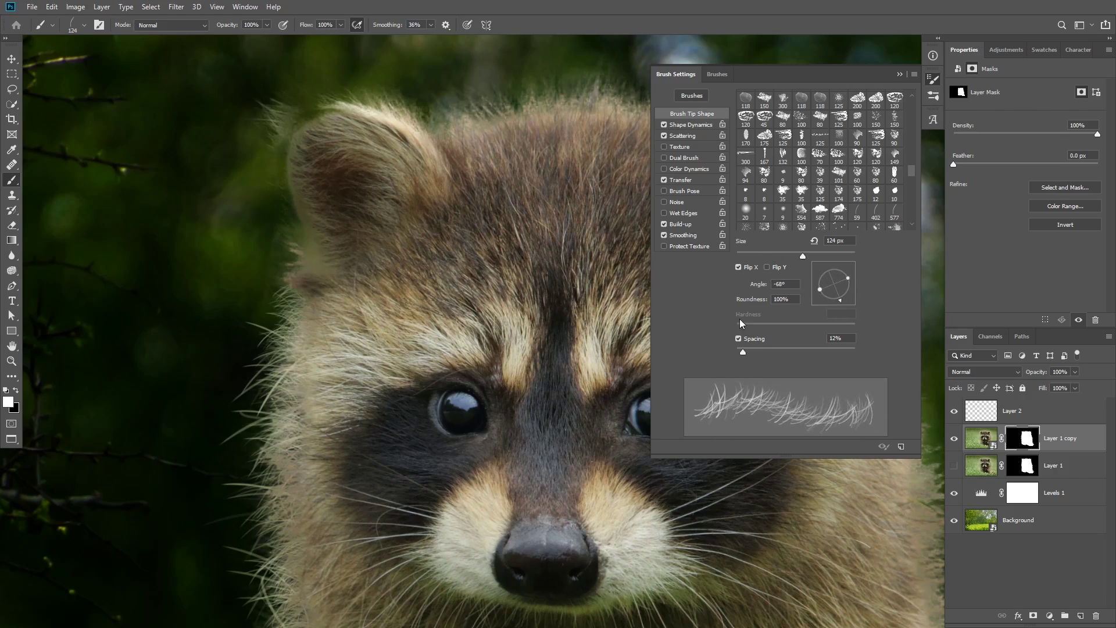
pyautogui.click(738, 268)
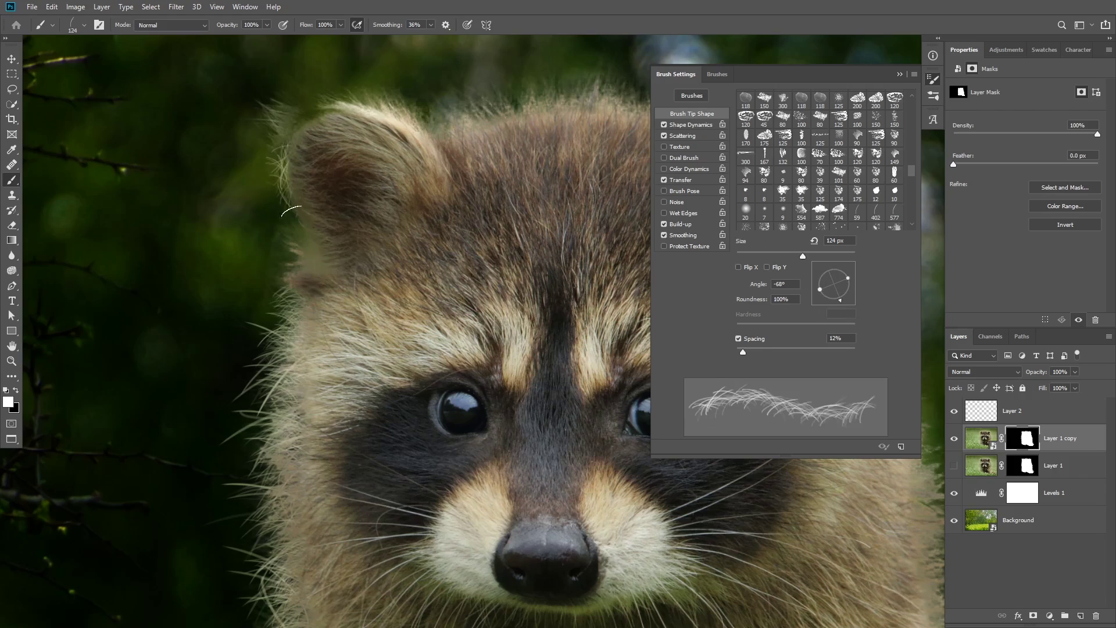
# - Undo the trial ear stroke, set the brush angle to 6° and paint hairs along the outer edge of the branch-side ear
pyautogui.hotkey('ctrl', 'z')
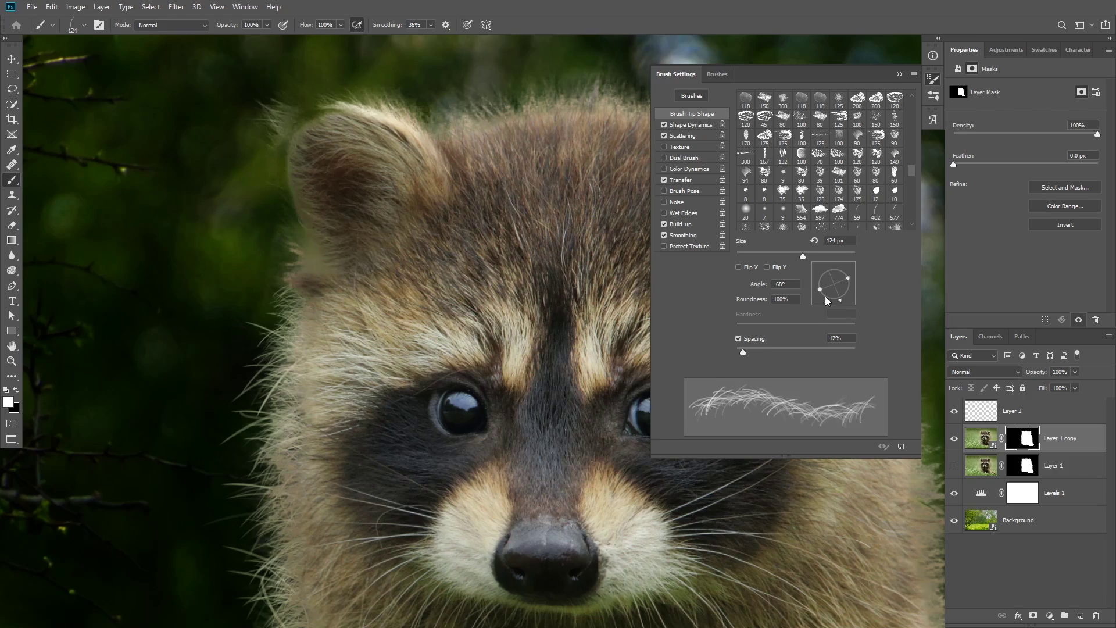
pyautogui.moveTo(839, 296); pyautogui.dragTo(855, 282)
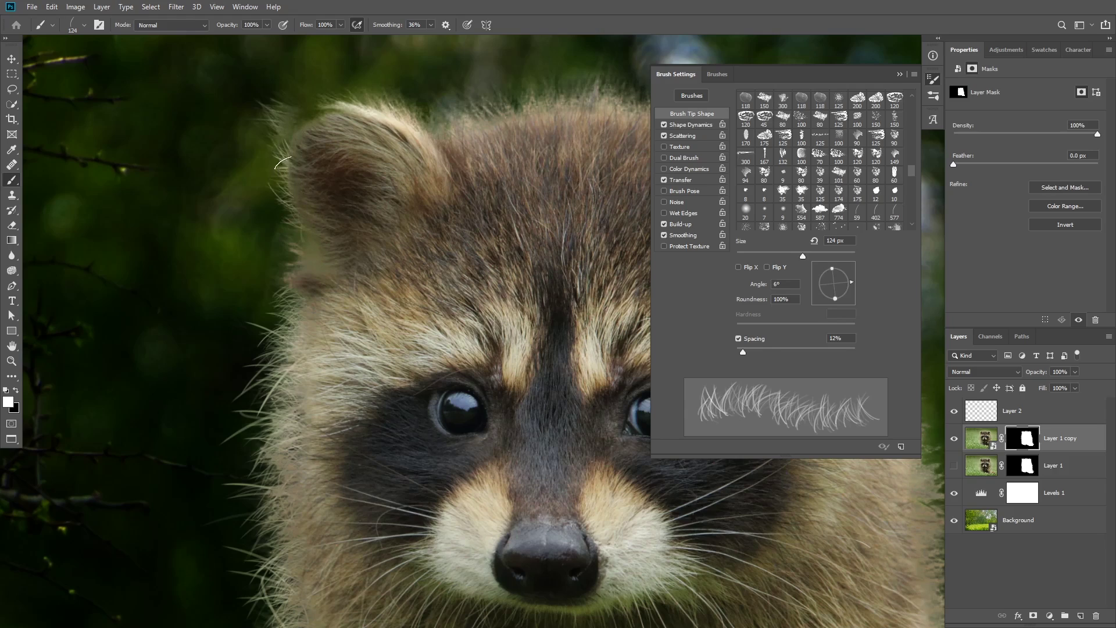
pyautogui.scroll(-2, 307, 243)
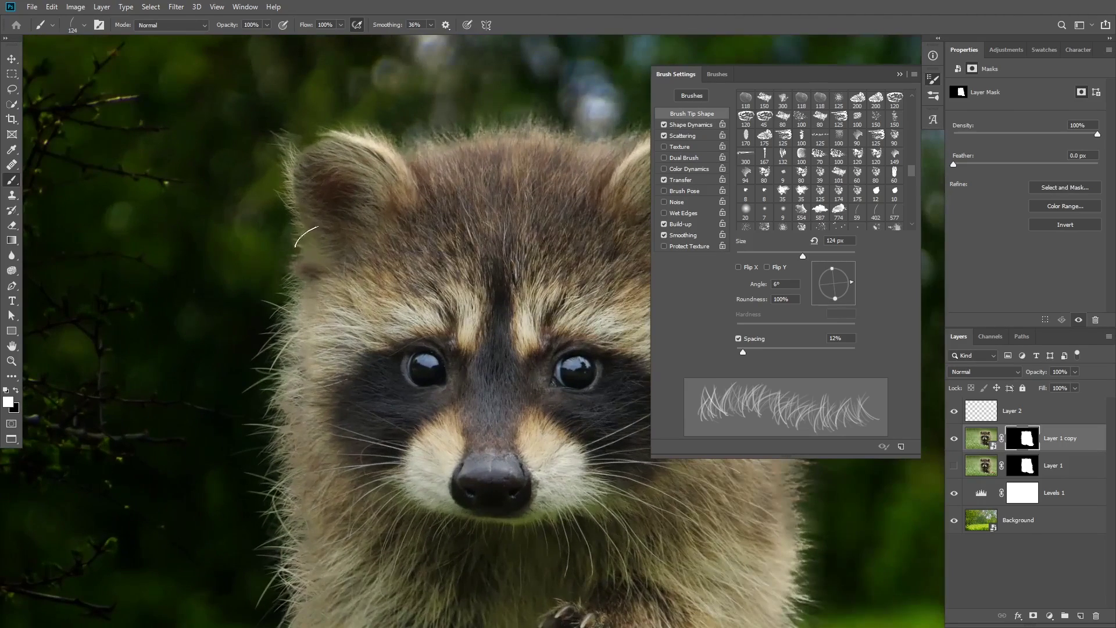
pyautogui.moveTo(308, 144); pyautogui.dragTo(324, 157)
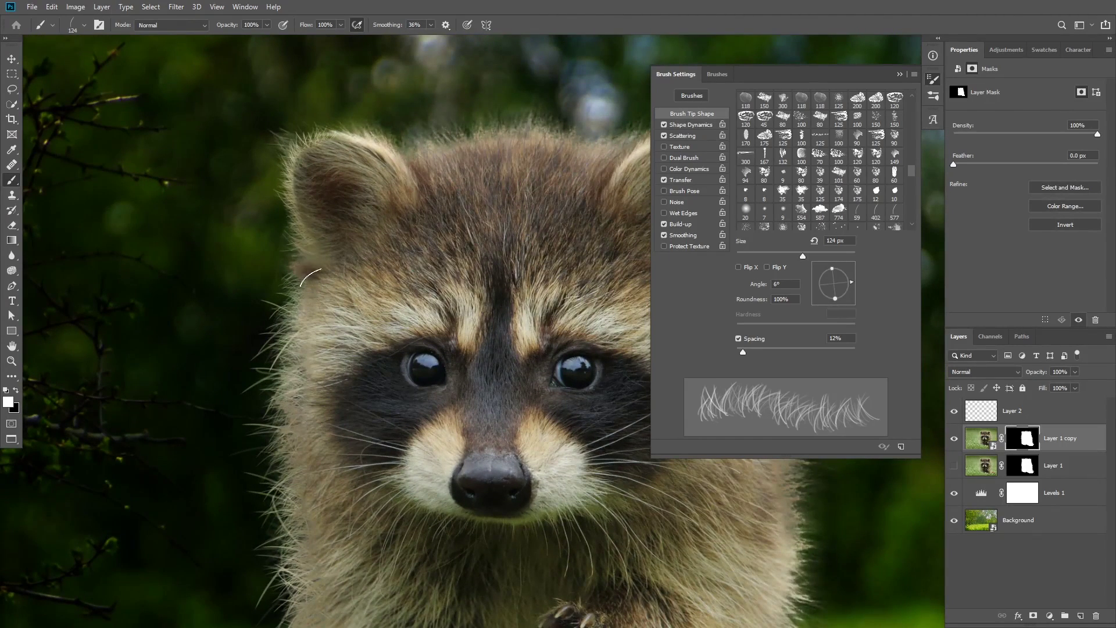
# - Enlarge the hair brush to 420 px and paint long hairs across the top of the head between the ears
pyautogui.scroll(-3, 317, 255)
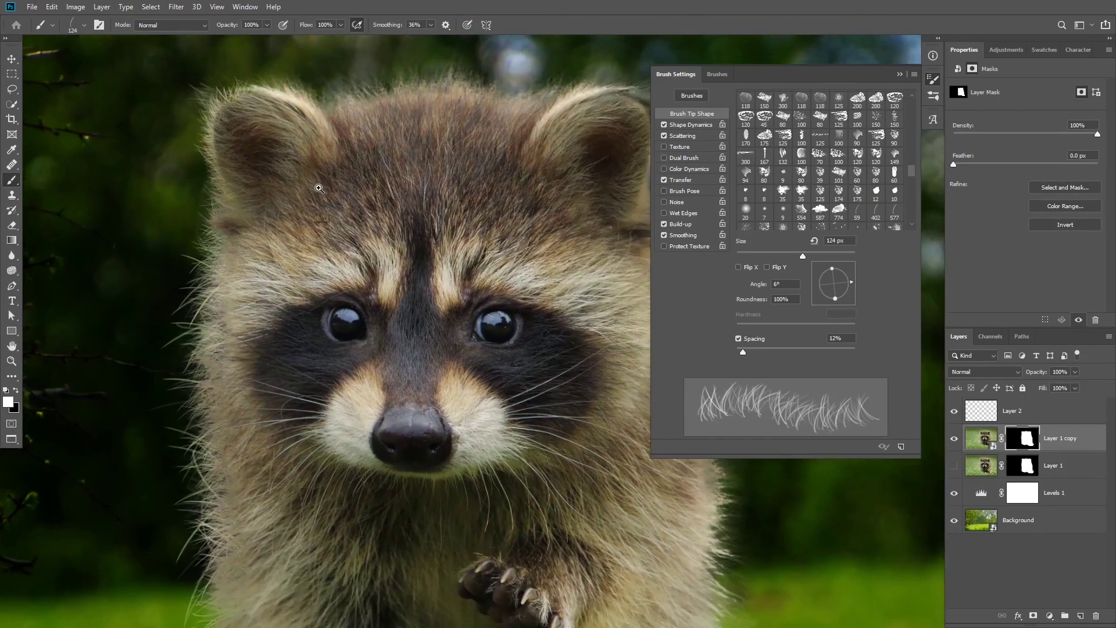
pyautogui.moveTo(348, 166); pyautogui.dragTo(305, 185)
pyautogui.moveTo(281, 182); pyautogui.dragTo(300, 191)
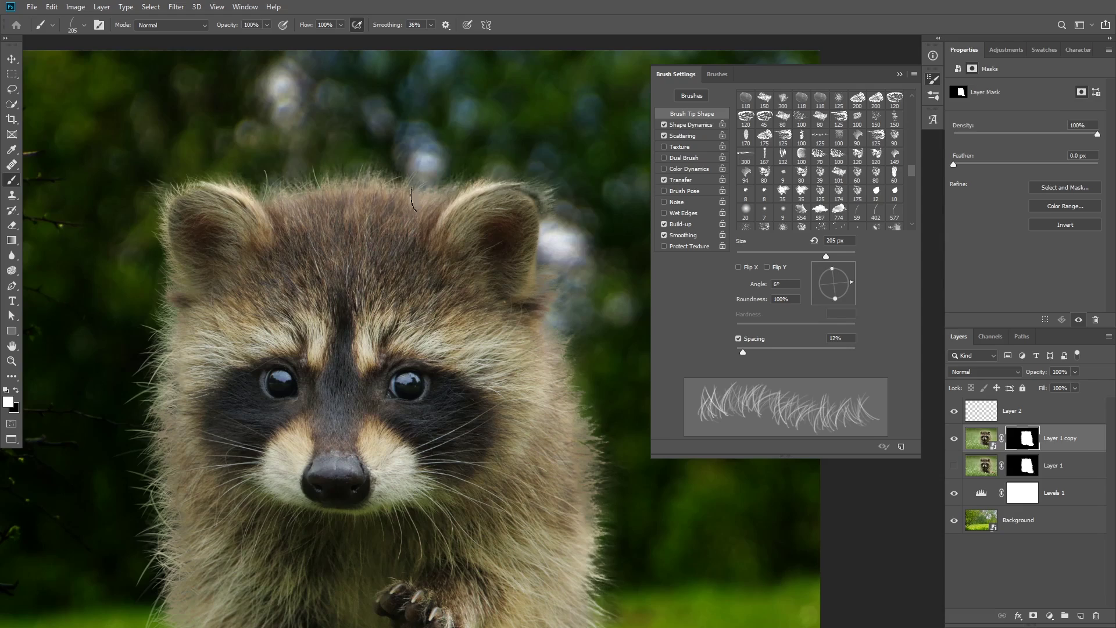
pyautogui.moveTo(377, 175); pyautogui.dragTo(417, 176)
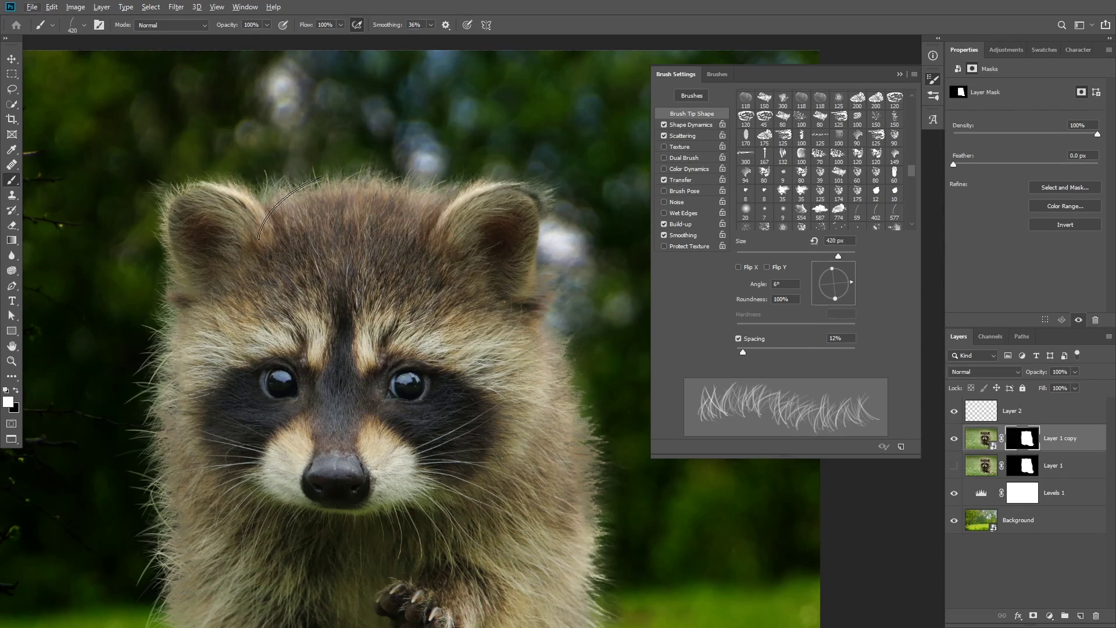
pyautogui.moveTo(267, 210)
pyautogui.mouseDown()
pyautogui.moveTo(423, 209)
pyautogui.moveTo(317, 198)
pyautogui.moveTo(423, 203)
pyautogui.mouseUp()
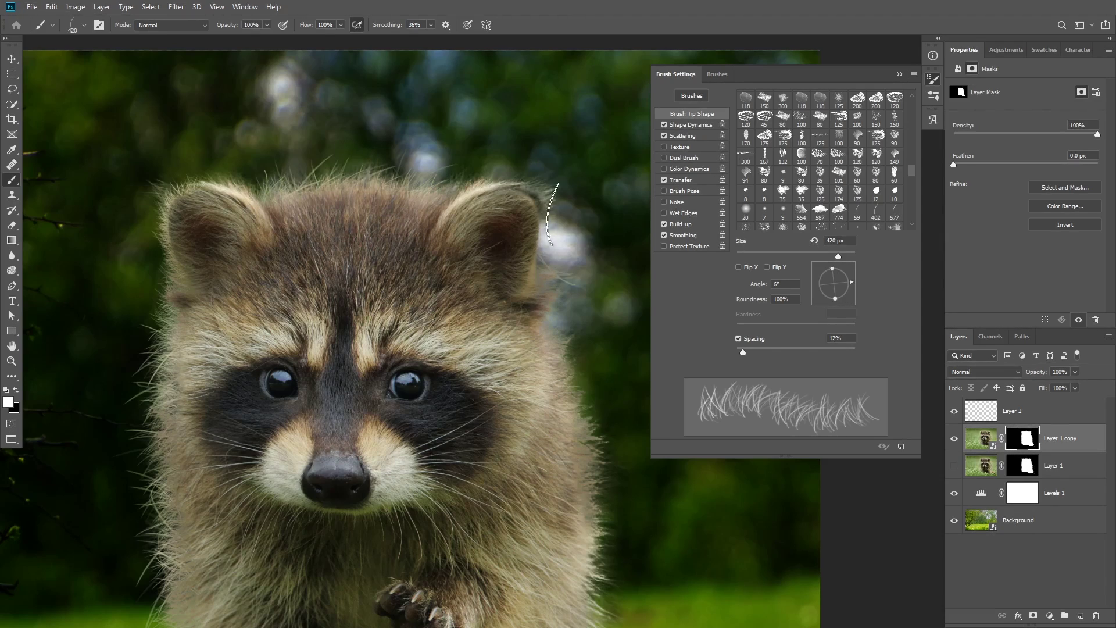
# - Set the brush to 165 px with Flip X on and an angle of 2°, and paint hairs along the opposite ear's outer edge
pyautogui.moveTo(852, 282); pyautogui.dragTo(849, 277)
pyautogui.moveTo(839, 257); pyautogui.dragTo(816, 256)
pyautogui.click(738, 267)
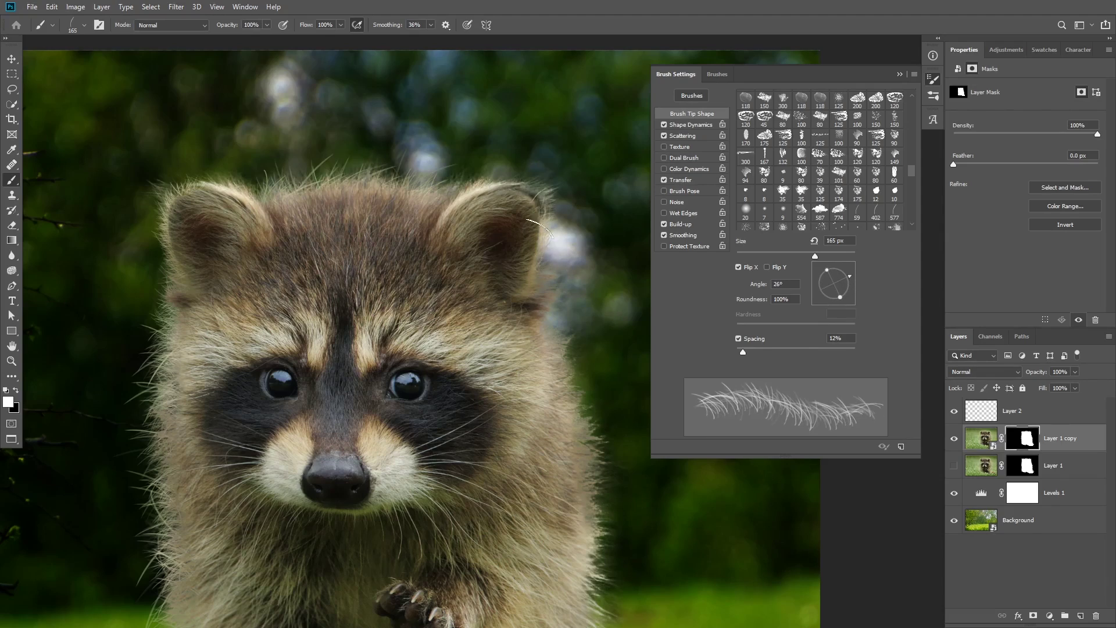
pyautogui.press('Right')
pyautogui.press('Right')
pyautogui.press('Right')
pyautogui.press('Right')
pyautogui.press('Right')
pyautogui.press('Right')
pyautogui.press('Right')
pyautogui.press('Right')
pyautogui.press('Right')
pyautogui.press('Right')
pyautogui.press('Right')
pyautogui.press('Right')
pyautogui.press('Right')
pyautogui.press('Right')
pyautogui.press('Right')
pyautogui.press('Right')
pyautogui.press('Right')
pyautogui.press('Right')
pyautogui.press('Right')
pyautogui.press('Right')
pyautogui.moveTo(543, 201); pyautogui.dragTo(540, 256)
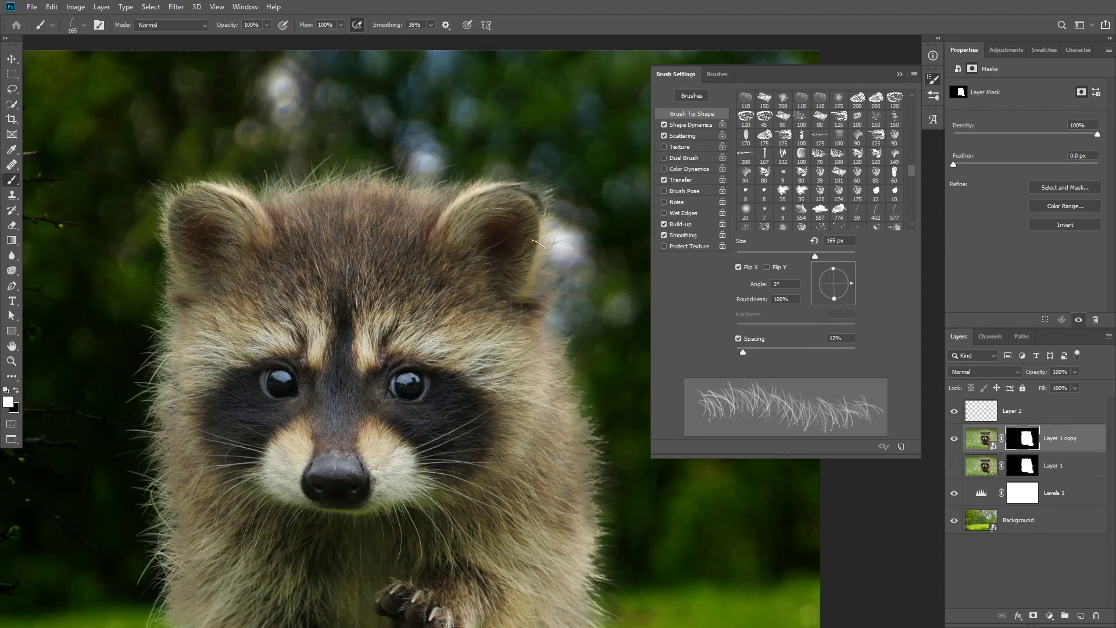
# - Set the brush angle to -66°, paint hairs around that ear's upper outer edge and turn off Flip X
pyautogui.moveTo(844, 284); pyautogui.dragTo(840, 296)
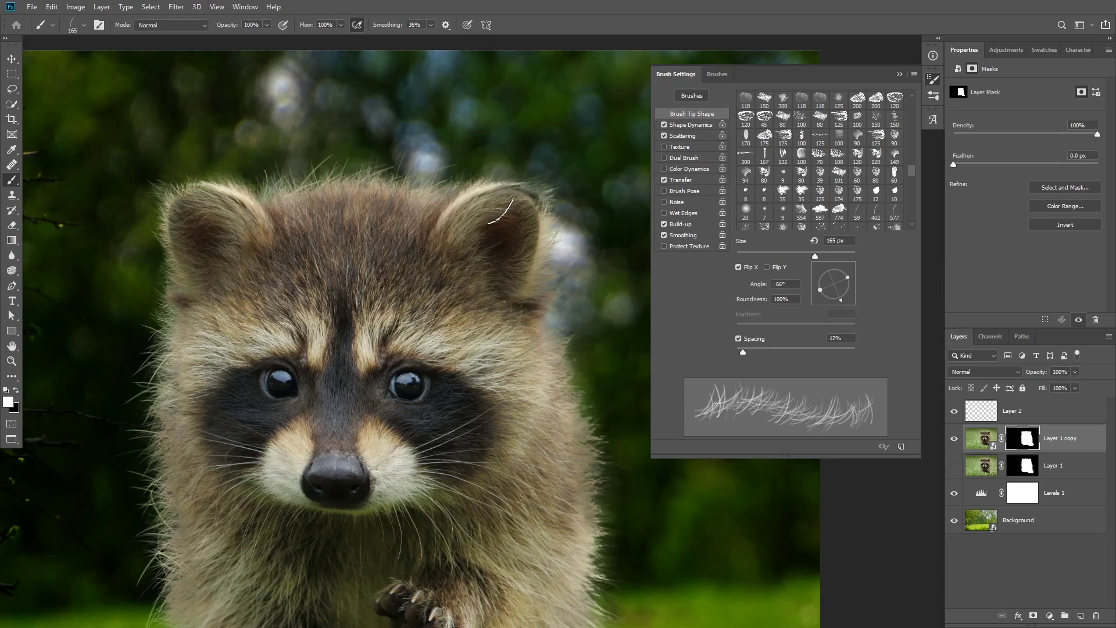
pyautogui.moveTo(535, 201); pyautogui.dragTo(538, 205)
pyautogui.click(738, 267)
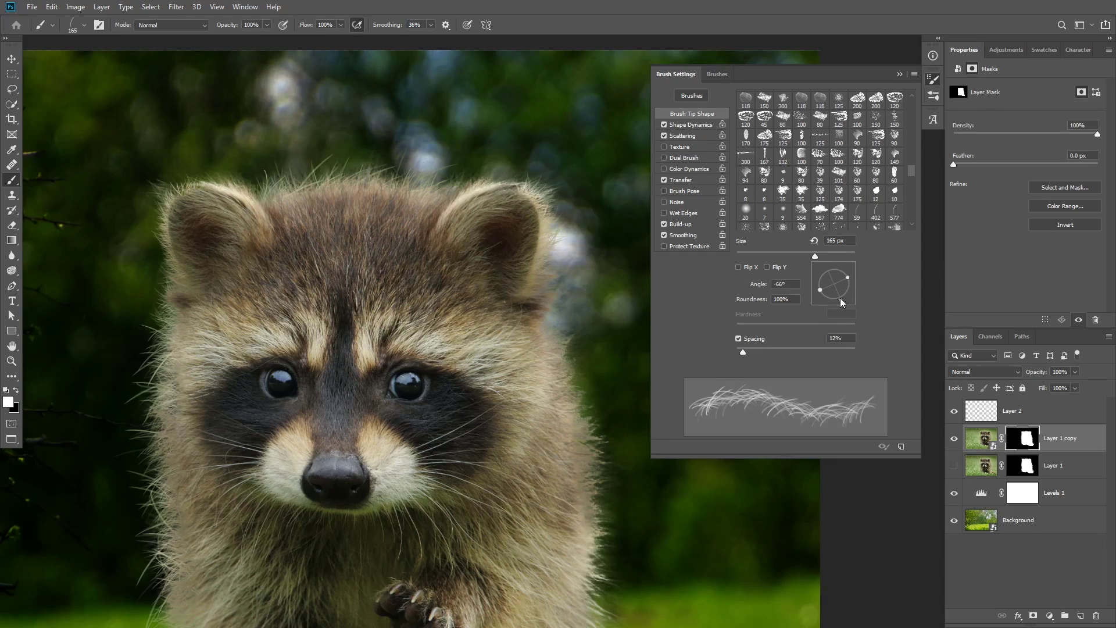
# - Enlarge the hair brush to 217 px, try it beside the ear at -100° and one other angle, and undo both trial strokes
pyautogui.moveTo(839, 298); pyautogui.dragTo(831, 300)
pyautogui.press(']')
pyautogui.press(']')
pyautogui.hotkey('ctrl', 'z')
pyautogui.moveTo(595, 172); pyautogui.dragTo(591, 241)
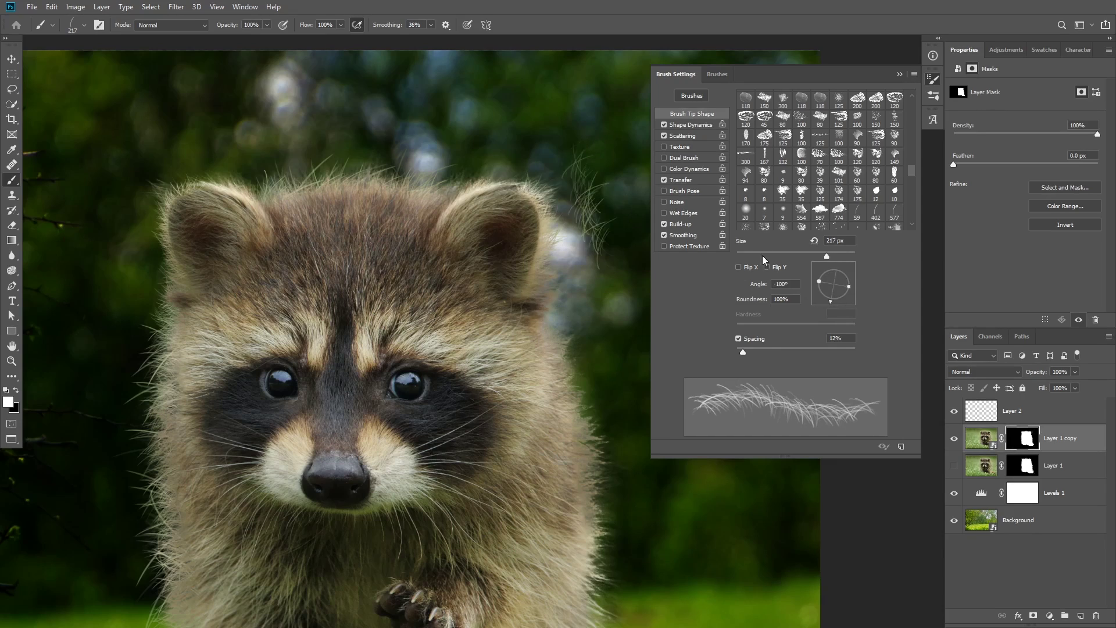
pyautogui.hotkey('ctrl', 'z')
pyautogui.moveTo(832, 300); pyautogui.dragTo(848, 274)
pyautogui.moveTo(598, 145); pyautogui.dragTo(602, 218)
pyautogui.hotkey('ctrl', 'z')
# - Set the brush angle to -4° and paint hairs down the raccoon's rabbit-side edge from the cheek to the body
pyautogui.moveTo(851, 277); pyautogui.dragTo(851, 285)
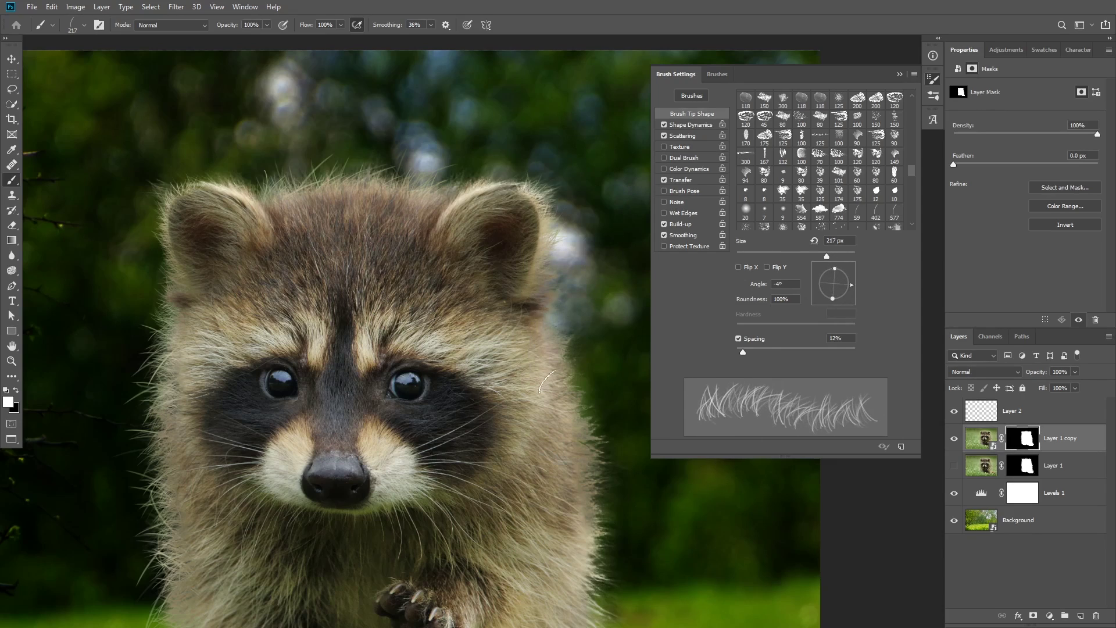
pyautogui.moveTo(541, 326)
pyautogui.mouseDown()
pyautogui.moveTo(581, 426)
pyautogui.moveTo(509, 333)
pyautogui.moveTo(501, 304)
pyautogui.mouseUp()
pyautogui.moveTo(550, 343); pyautogui.dragTo(562, 516)
pyautogui.moveTo(541, 457); pyautogui.dragTo(530, 354)
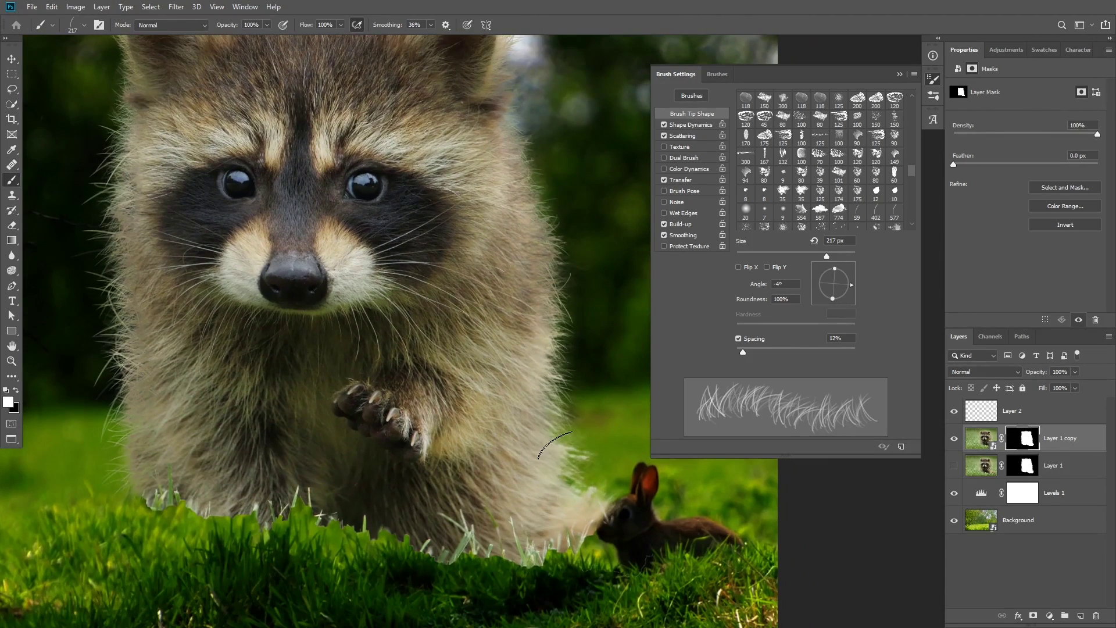
# - Enlarge the hair brush to 294 px and paint longer hairs along the raccoon's rabbit-side edge
pyautogui.press(']')
pyautogui.press(']')
pyautogui.press(']')
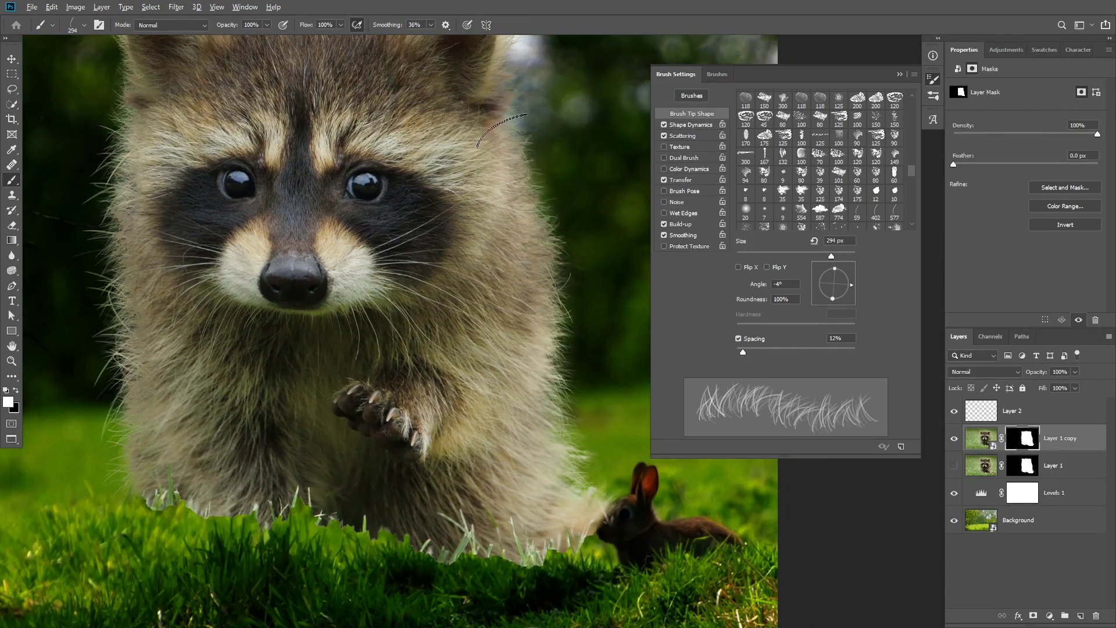
pyautogui.moveTo(502, 132)
pyautogui.mouseDown()
pyautogui.moveTo(519, 213)
pyautogui.moveTo(546, 251)
pyautogui.moveTo(555, 388)
pyautogui.mouseUp()
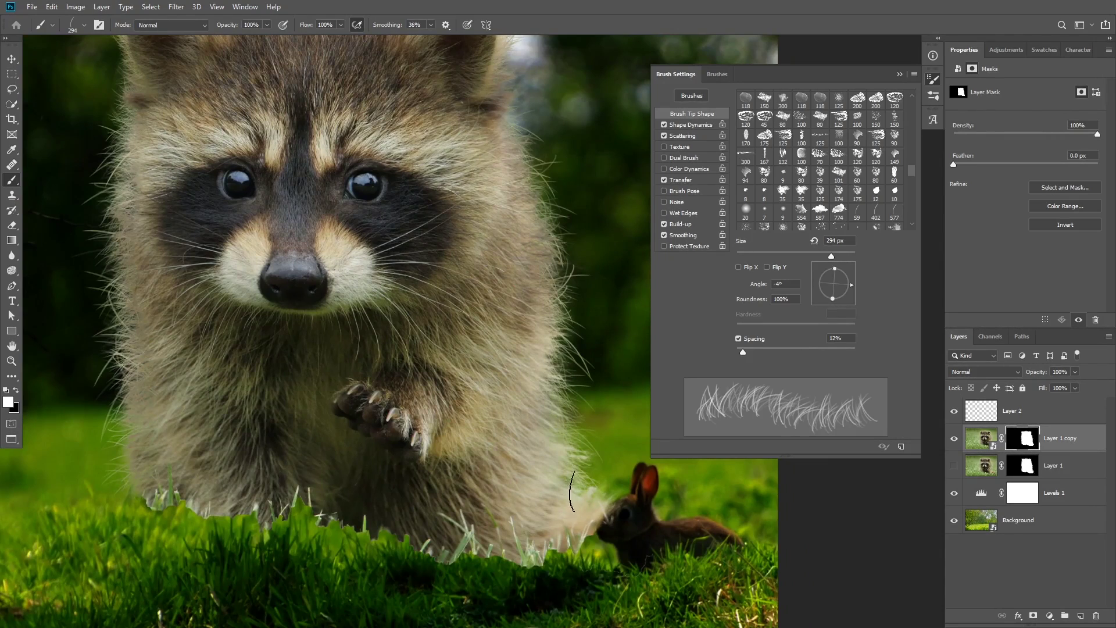
# - Examine the whole composite, display Layer 1 copy's mask on its own to check the painted hairs, and return to the image
pyautogui.moveTo(452, 319)
pyautogui.mouseDown()
pyautogui.moveTo(374, 287)
pyautogui.moveTo(359, 344)
pyautogui.moveTo(365, 337)
pyautogui.mouseUp()
pyautogui.press('space')
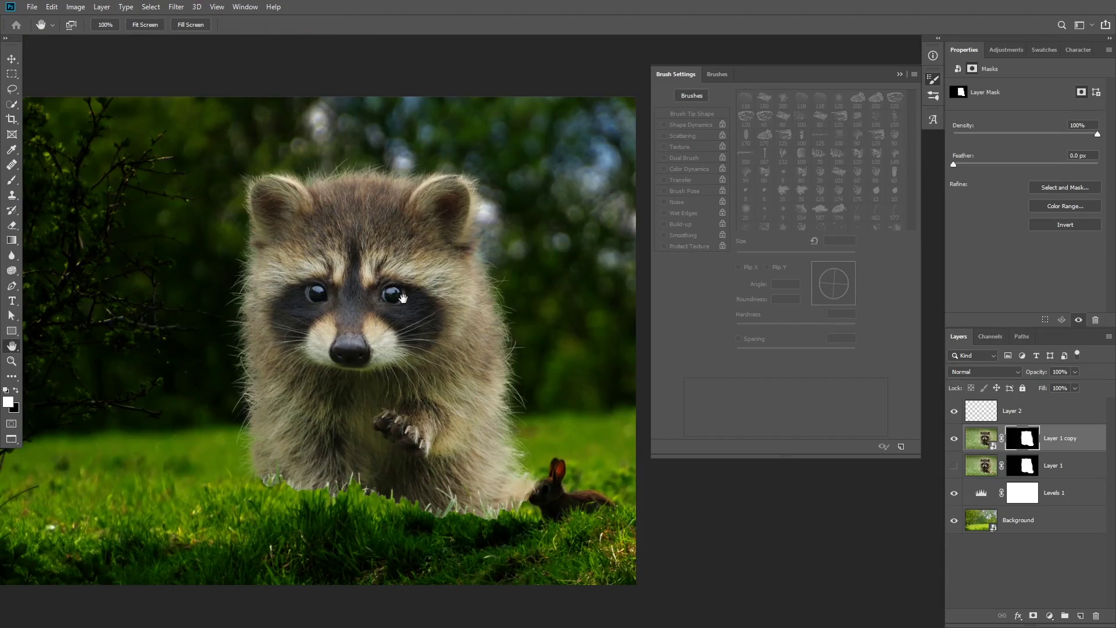
pyautogui.moveTo(404, 298); pyautogui.dragTo(423, 316)
pyautogui.keyDown('alt'); pyautogui.click(1024, 442); pyautogui.keyUp('alt')
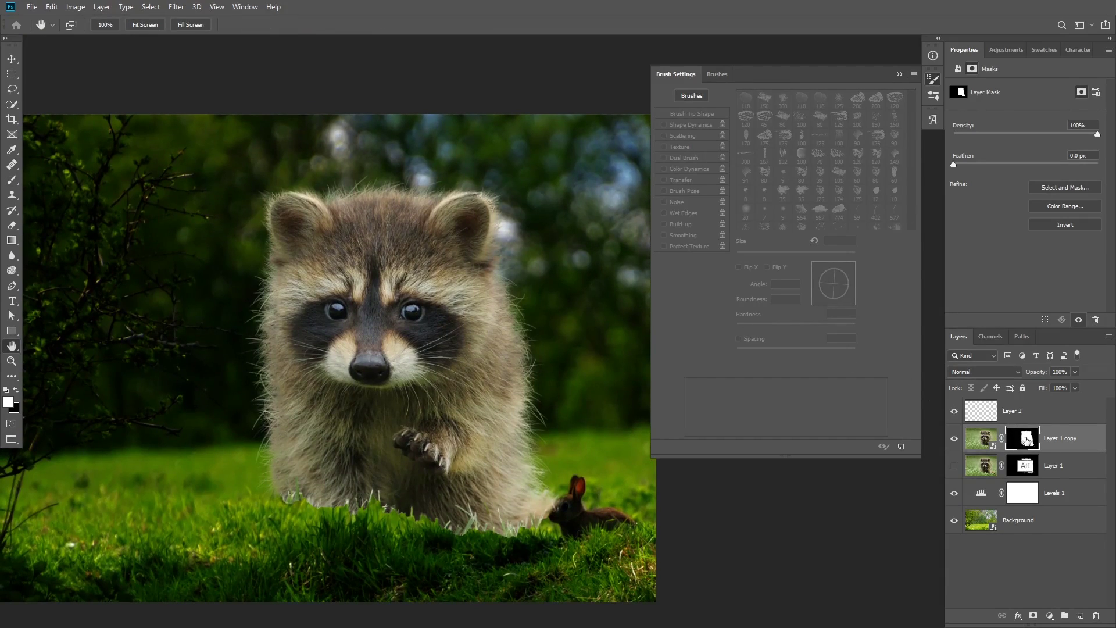
pyautogui.moveTo(412, 357); pyautogui.dragTo(421, 366)
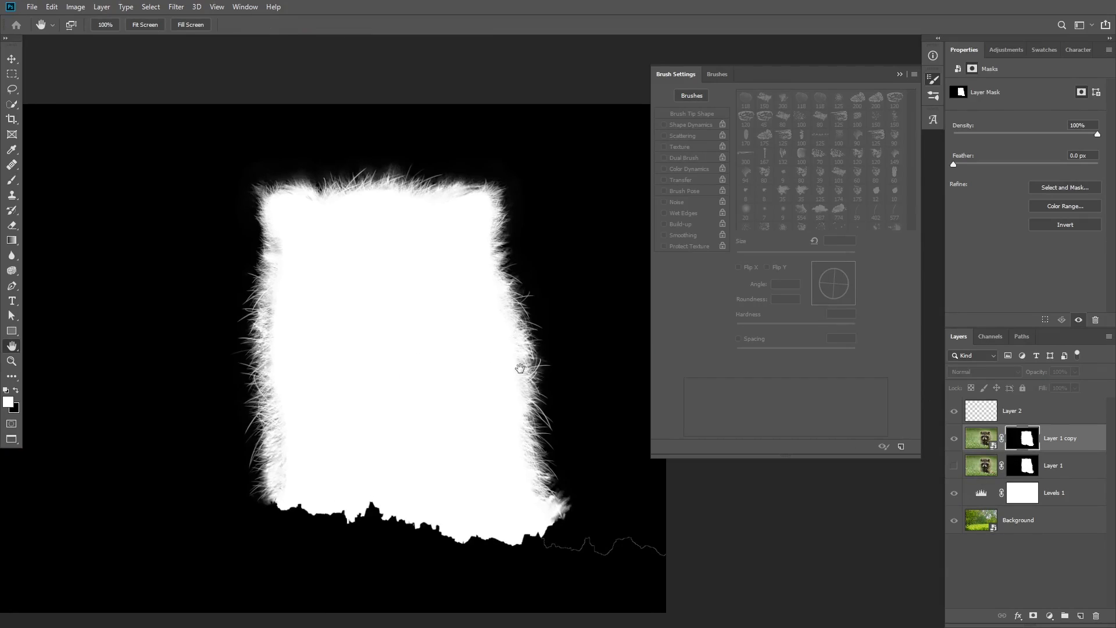
pyautogui.keyDown('alt'); pyautogui.click(1020, 442); pyautogui.keyUp('alt')
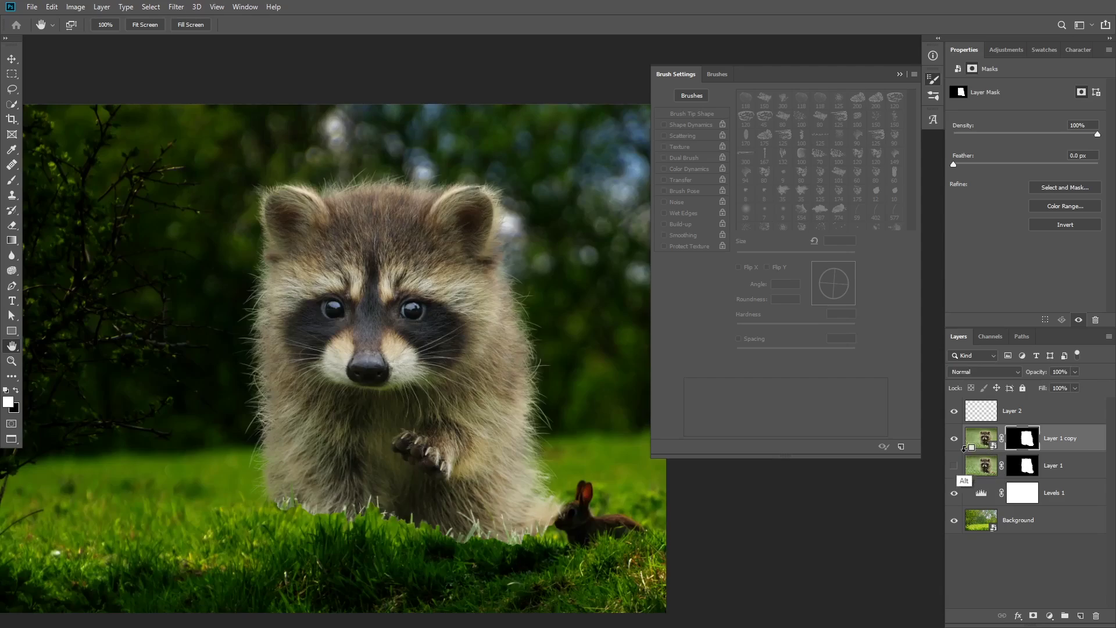
# - Show Layer 1, toggle Layer 1 copy's visibility to compare the two, and fill Layer 1's mask with black
pyautogui.click(955, 465)
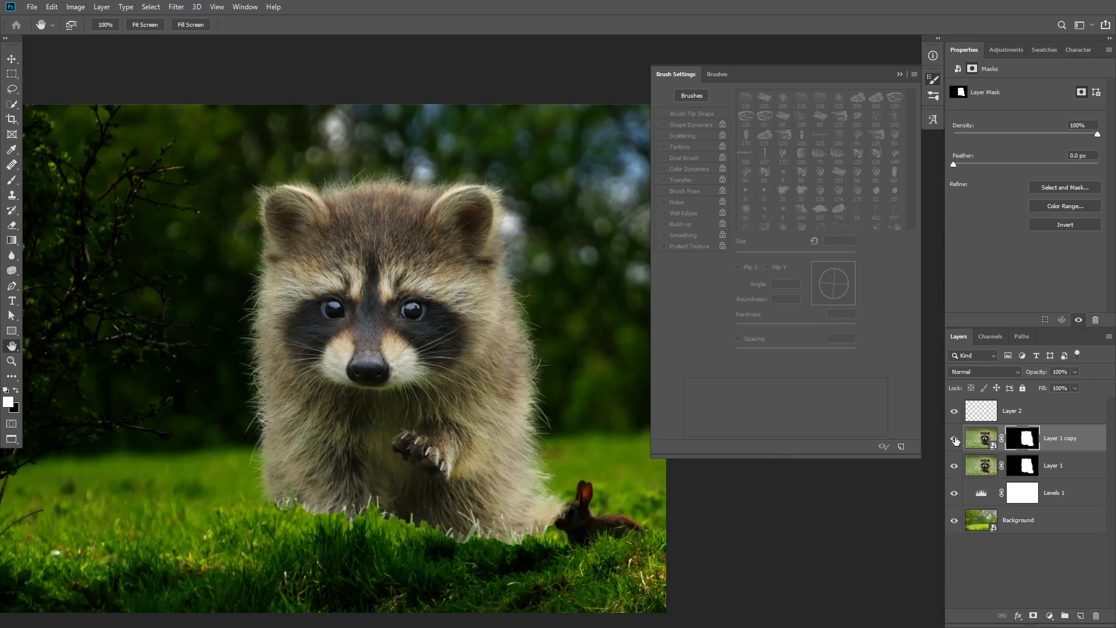
pyautogui.click(954, 439)
pyautogui.click(955, 440)
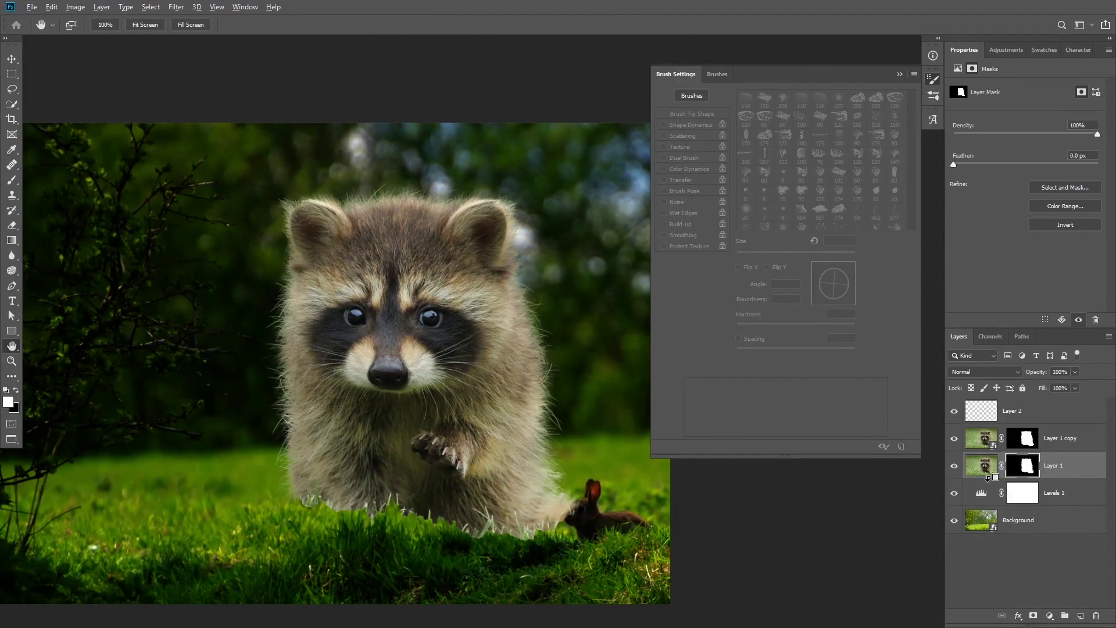
pyautogui.hotkey('ctrl', 'BackSpace')
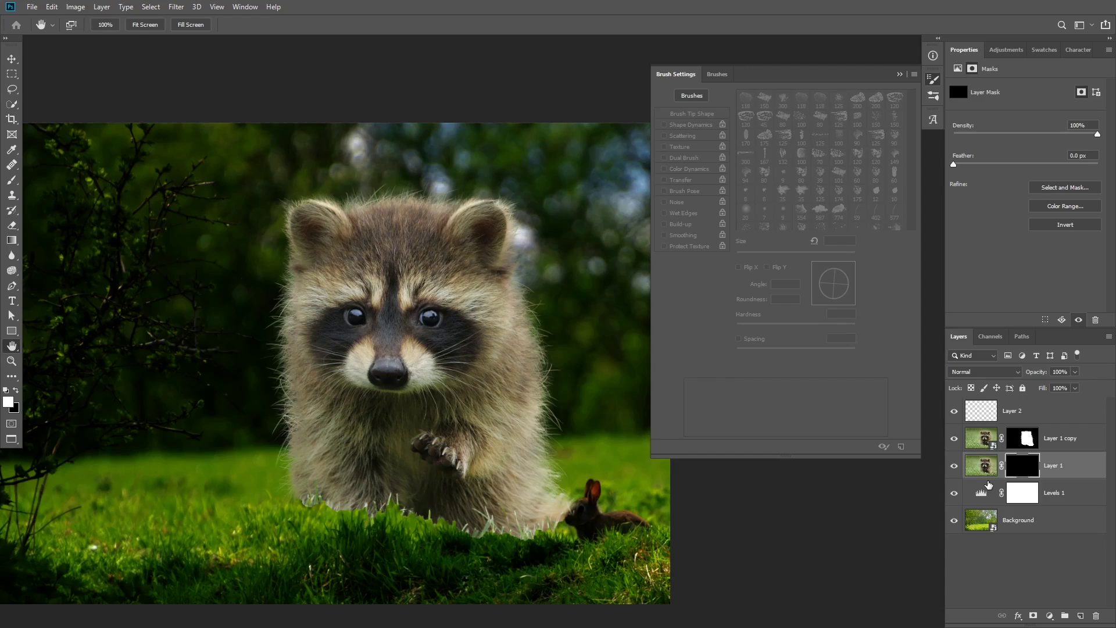
# - Close the brush settings and delete Layer 1's layer mask after inverting it to white
pyautogui.keyDown('shift'); pyautogui.click(1078, 442); pyautogui.keyUp('shift')
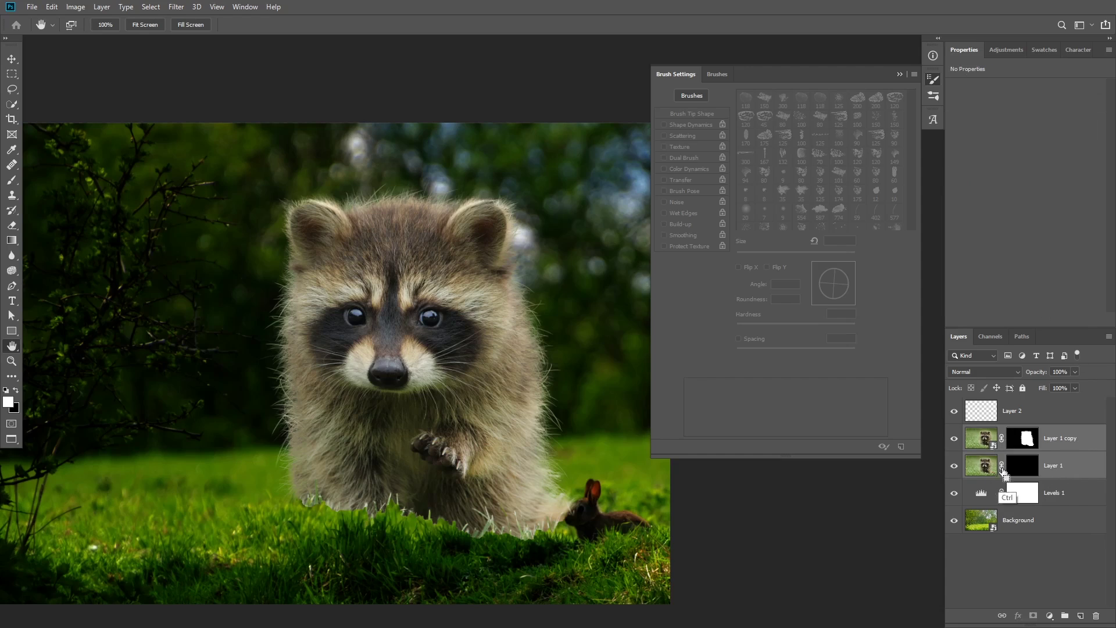
pyautogui.click(933, 80)
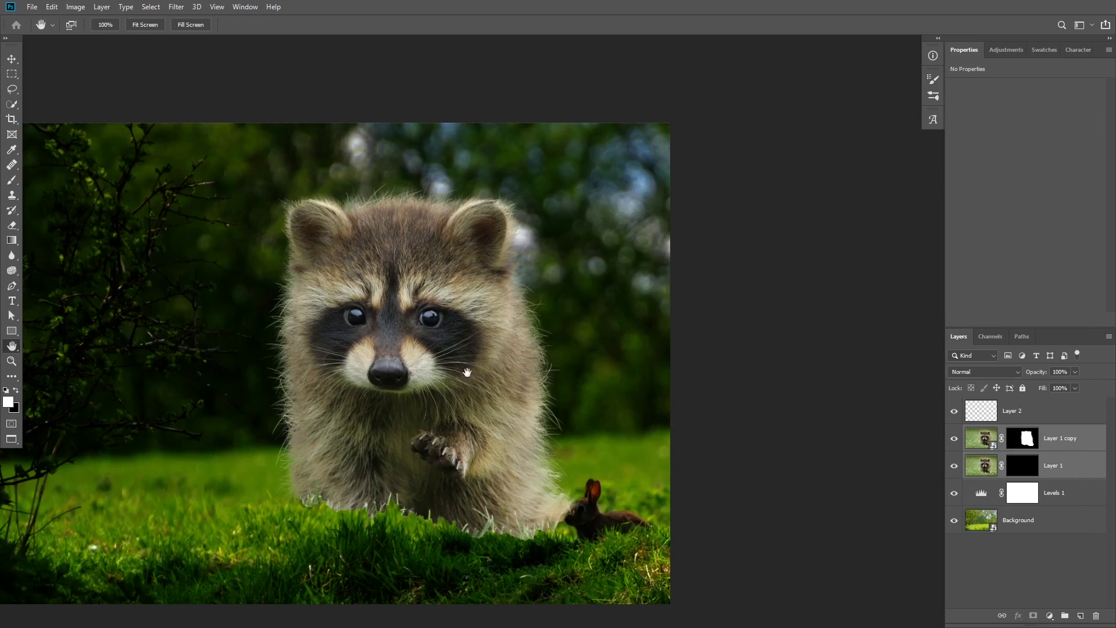
pyautogui.moveTo(466, 369); pyautogui.dragTo(584, 349)
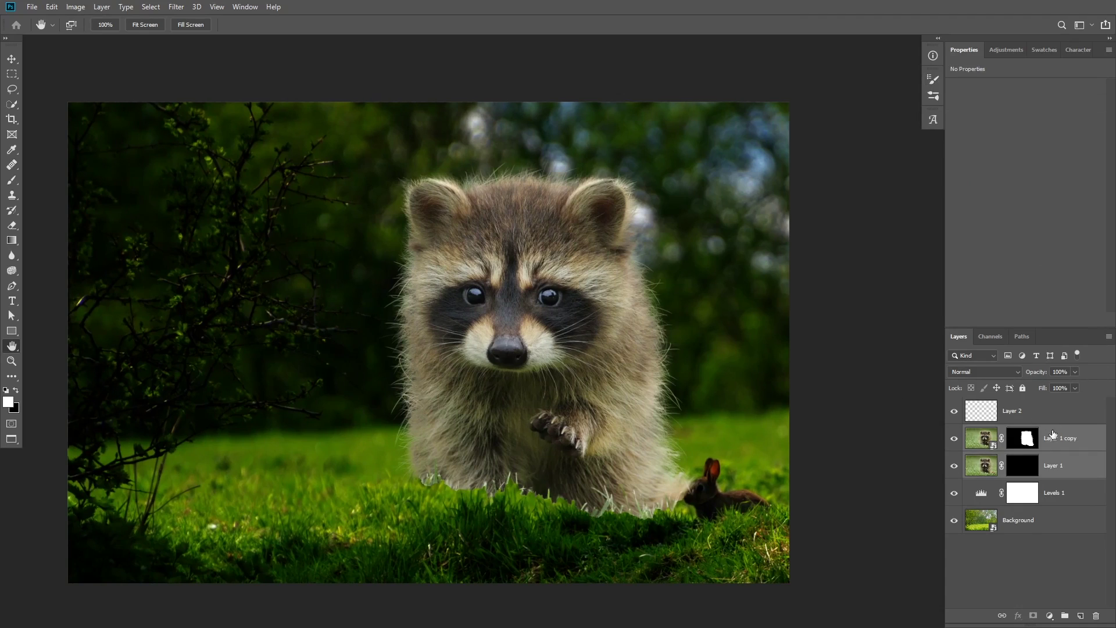
pyautogui.click(987, 466)
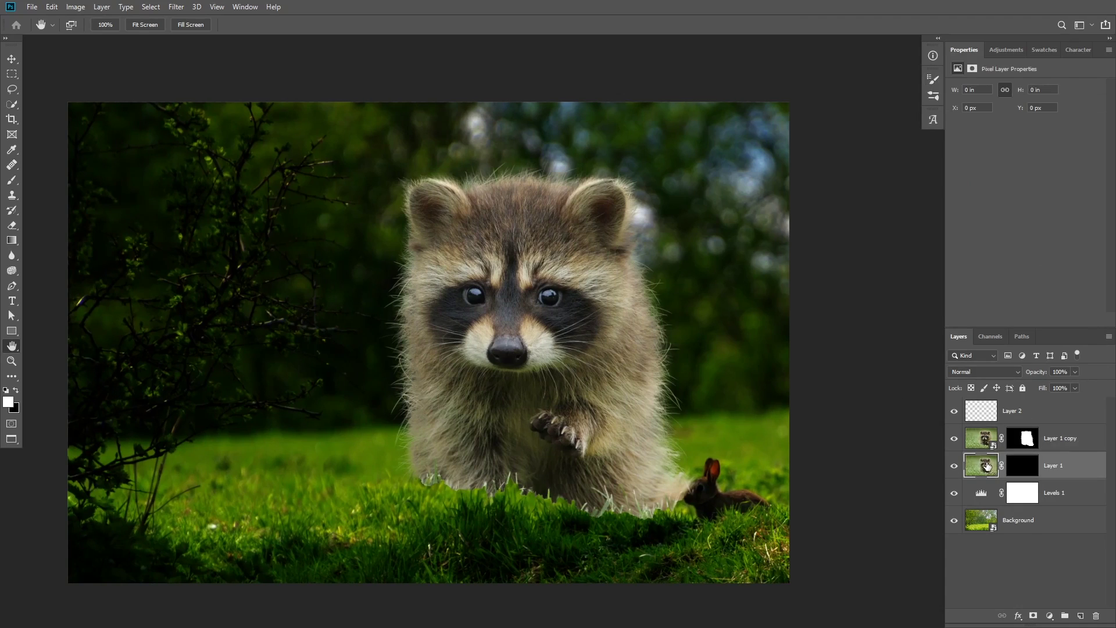
pyautogui.click(1022, 463)
pyautogui.hotkey('ctrl', 'i')
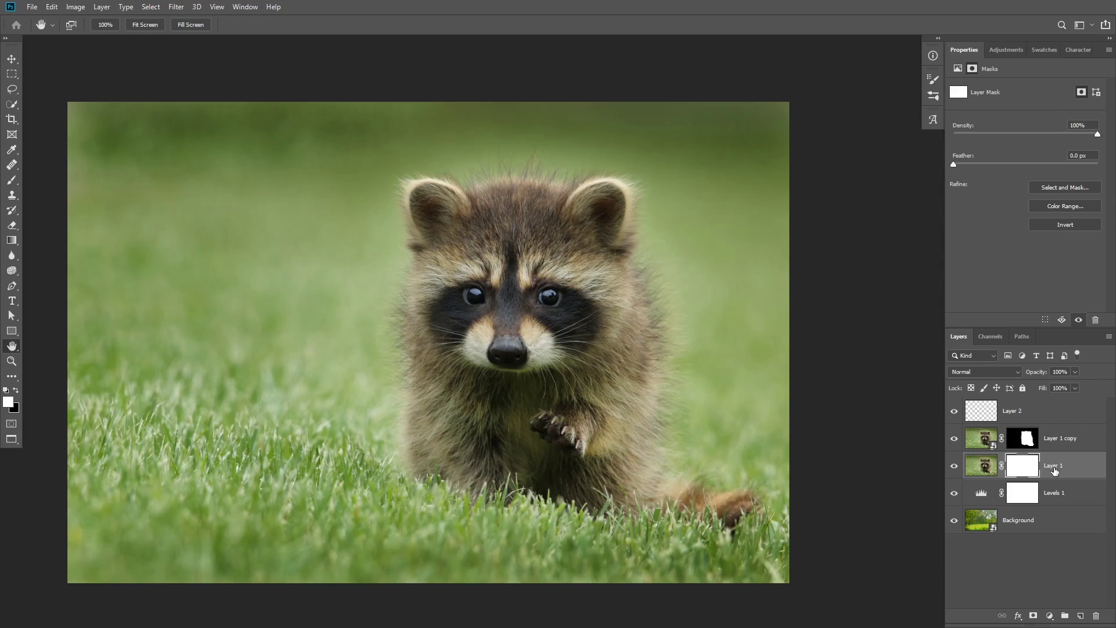
pyautogui.moveTo(1045, 467); pyautogui.dragTo(1097, 616)
# - Convert Layer 1 to a Smart Object and hide it
pyautogui.rightClick(1039, 469)
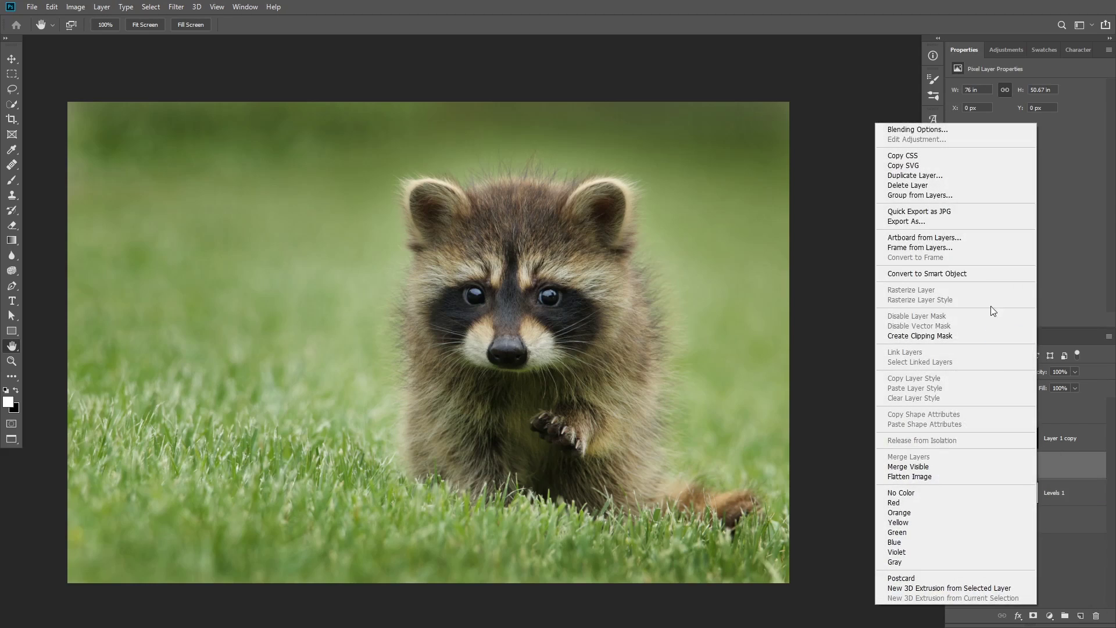
pyautogui.click(989, 274)
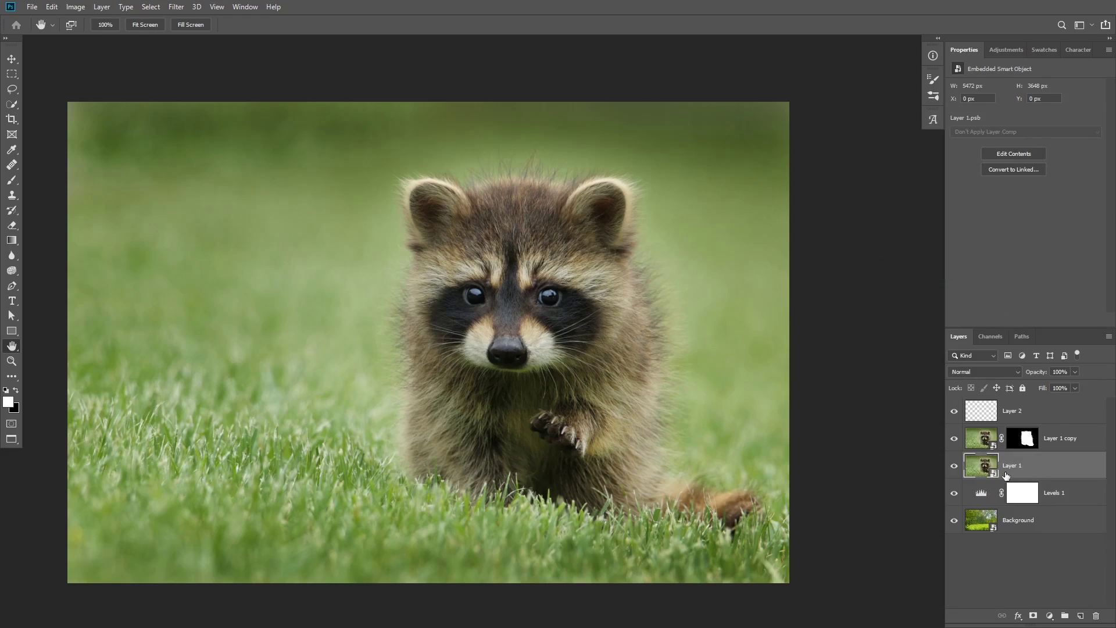
pyautogui.click(955, 466)
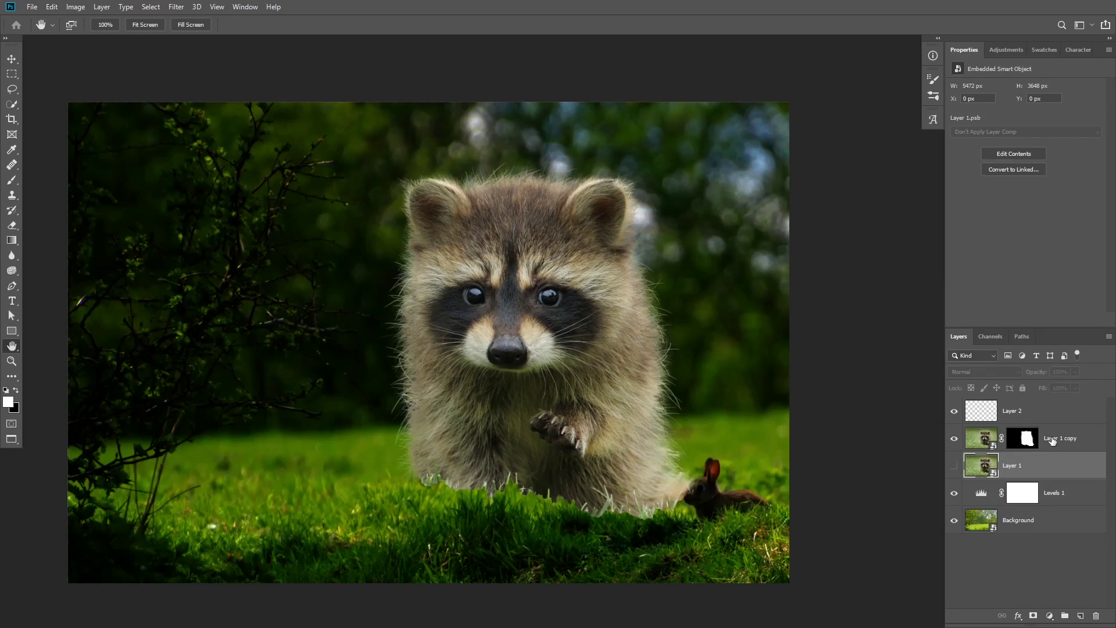
# - Display Layer 1 copy's mask on its own and preview how the Feather setting softens its hair edges, resetting it to 0 px
pyautogui.hotkey('ctrl', '+')
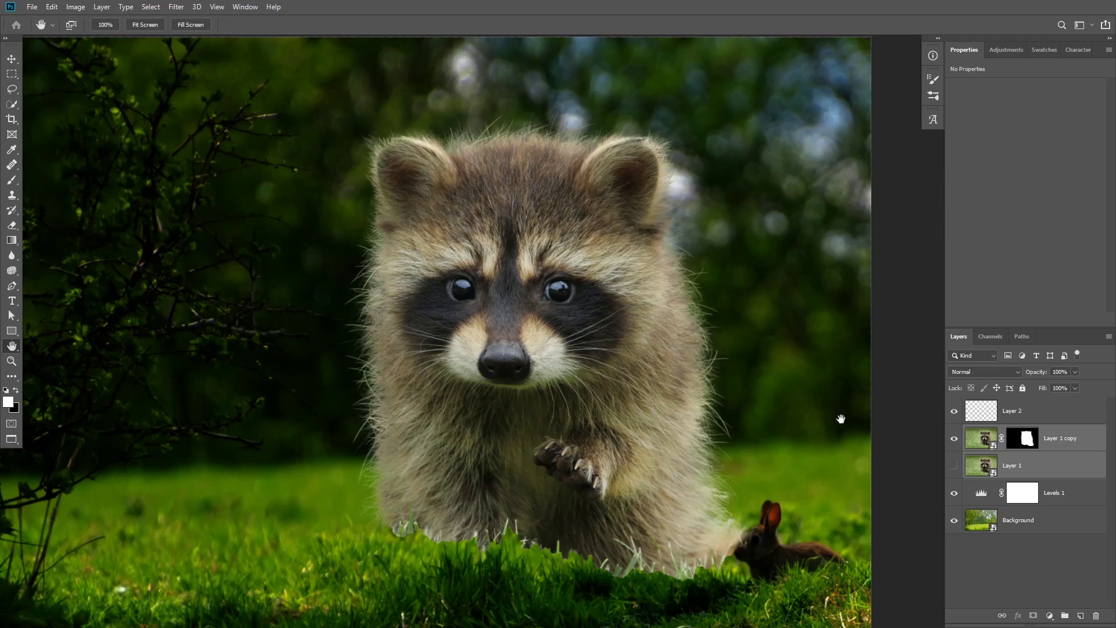
pyautogui.click(1027, 438)
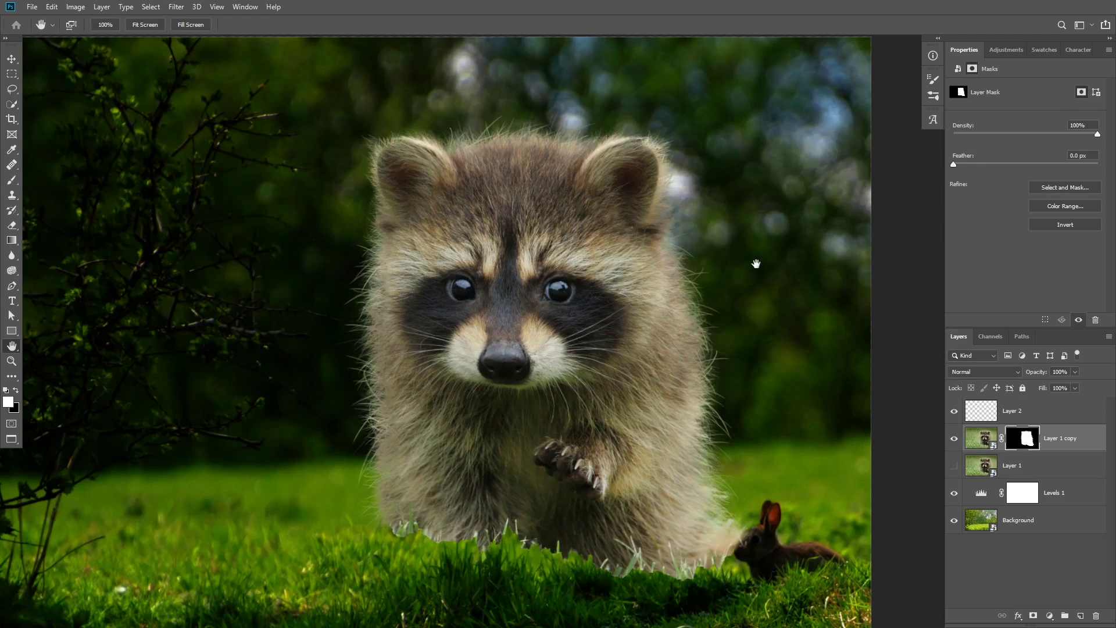
pyautogui.moveTo(756, 264); pyautogui.dragTo(710, 286)
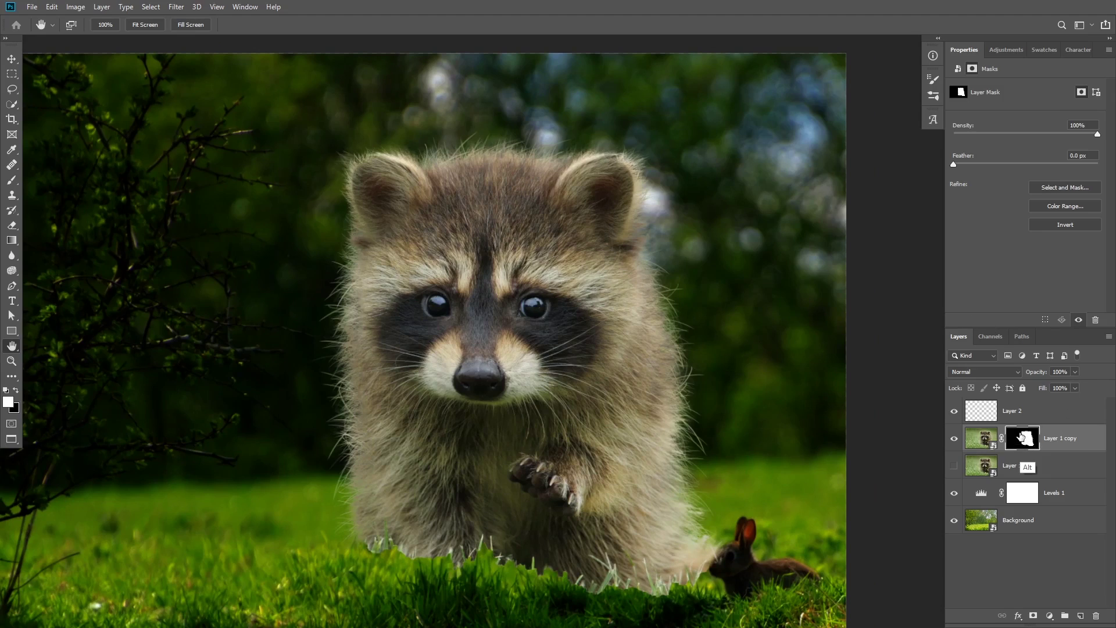
pyautogui.keyDown('alt'); pyautogui.click(1021, 442); pyautogui.keyUp('alt')
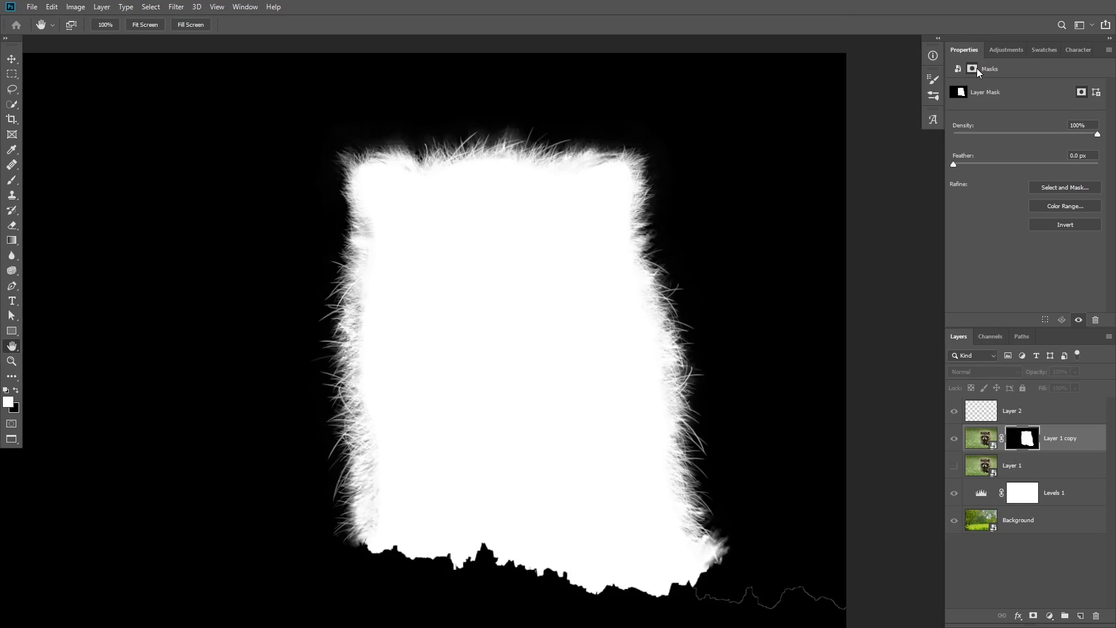
pyautogui.moveTo(960, 163)
pyautogui.mouseDown()
pyautogui.moveTo(992, 163)
pyautogui.moveTo(955, 176)
pyautogui.mouseUp()
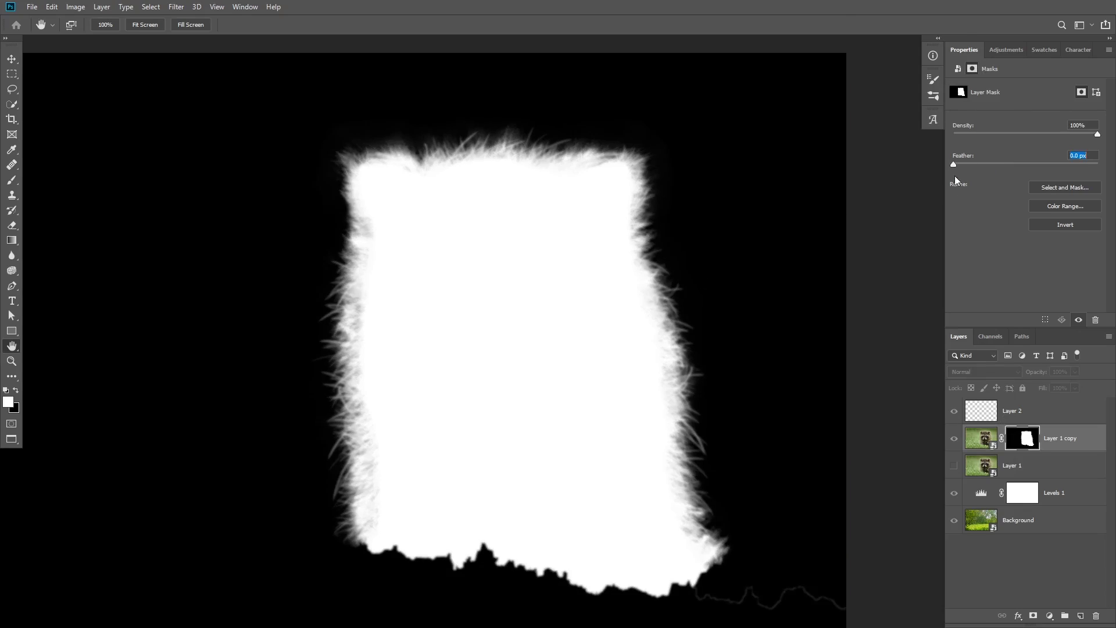
# - Return to the composite image and feather Layer 1 copy's mask by 3.2 px, comparing the result with and without it
pyautogui.keyDown('alt'); pyautogui.click(1019, 439); pyautogui.keyUp('alt')
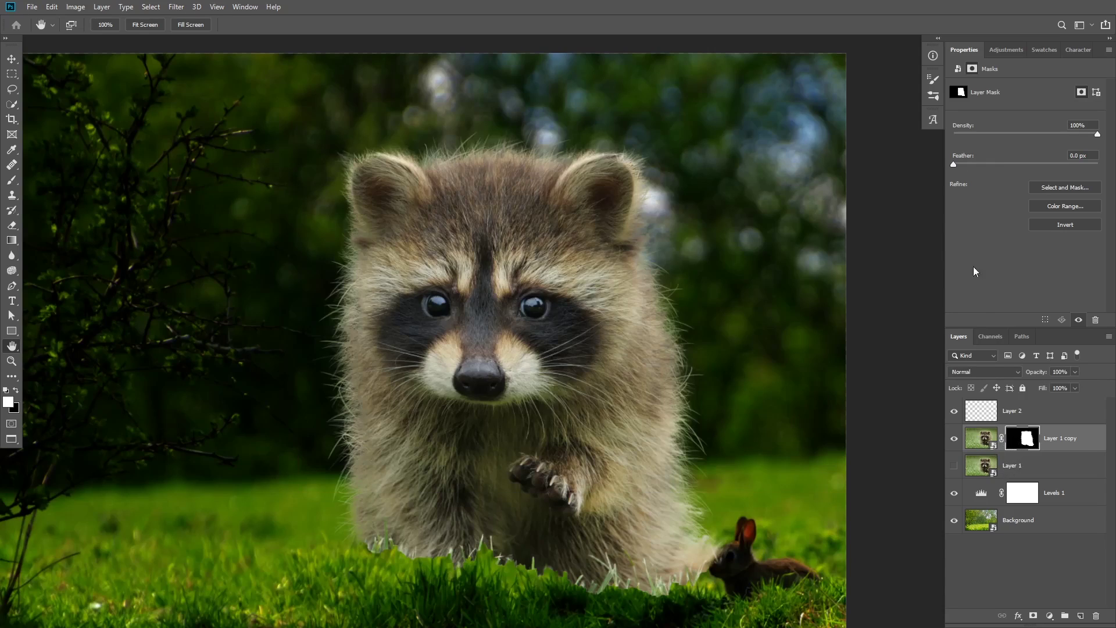
pyautogui.moveTo(971, 163); pyautogui.dragTo(976, 166)
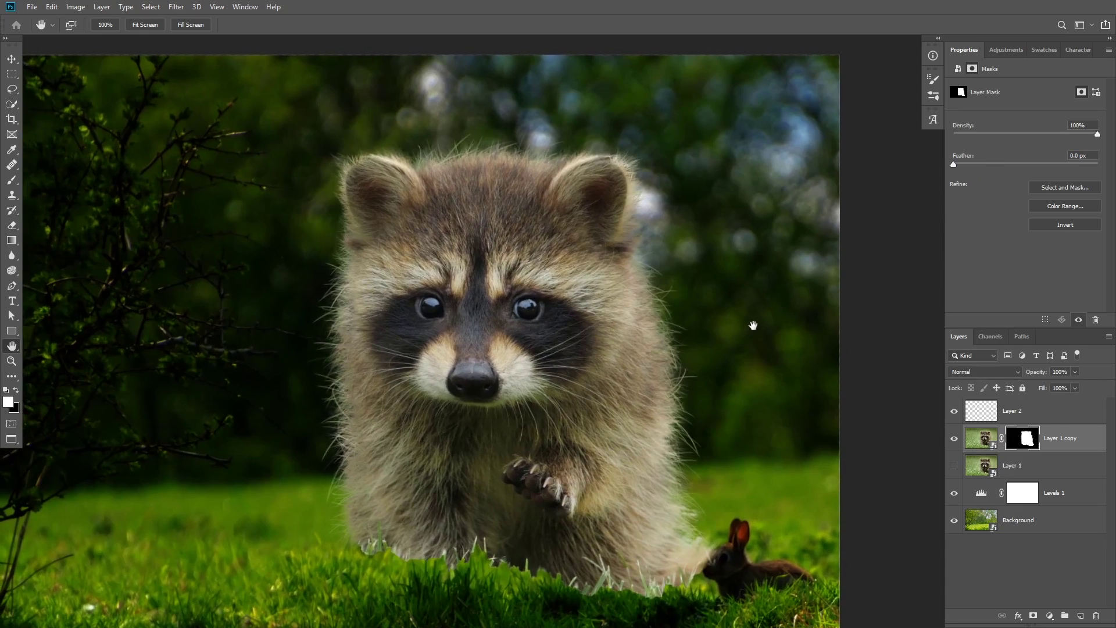
pyautogui.hotkey('ctrl', 'shift', 'z')
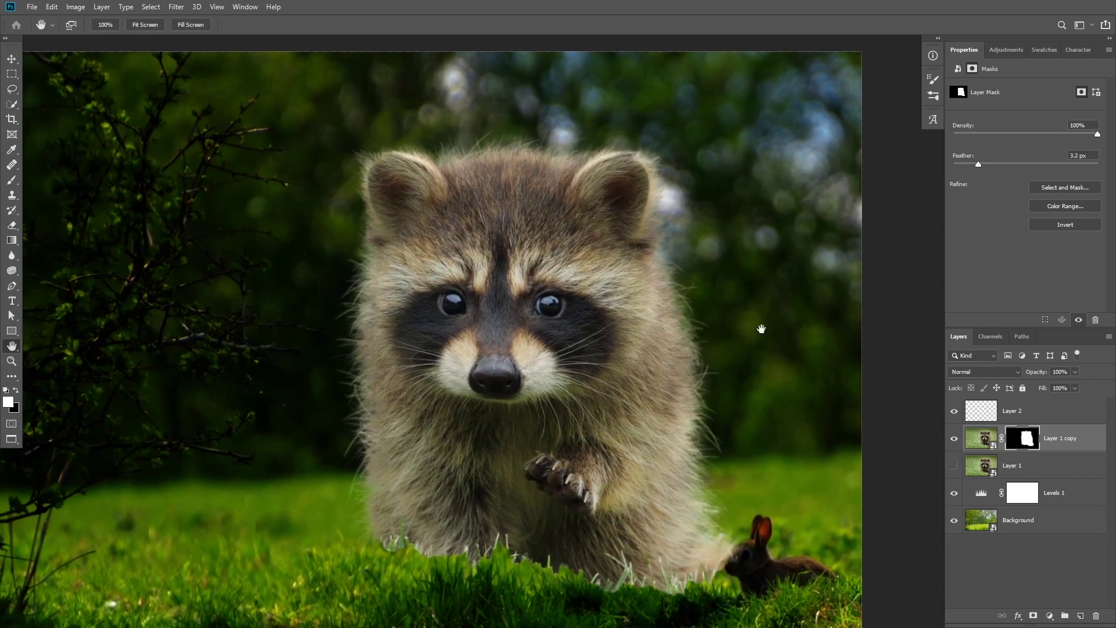
# - Select Layer 1 together with Layer 1 copy and hide the Levels 1 adjustment layer
pyautogui.keyDown('ctrl'); pyautogui.click(1068, 464); pyautogui.keyUp('ctrl')
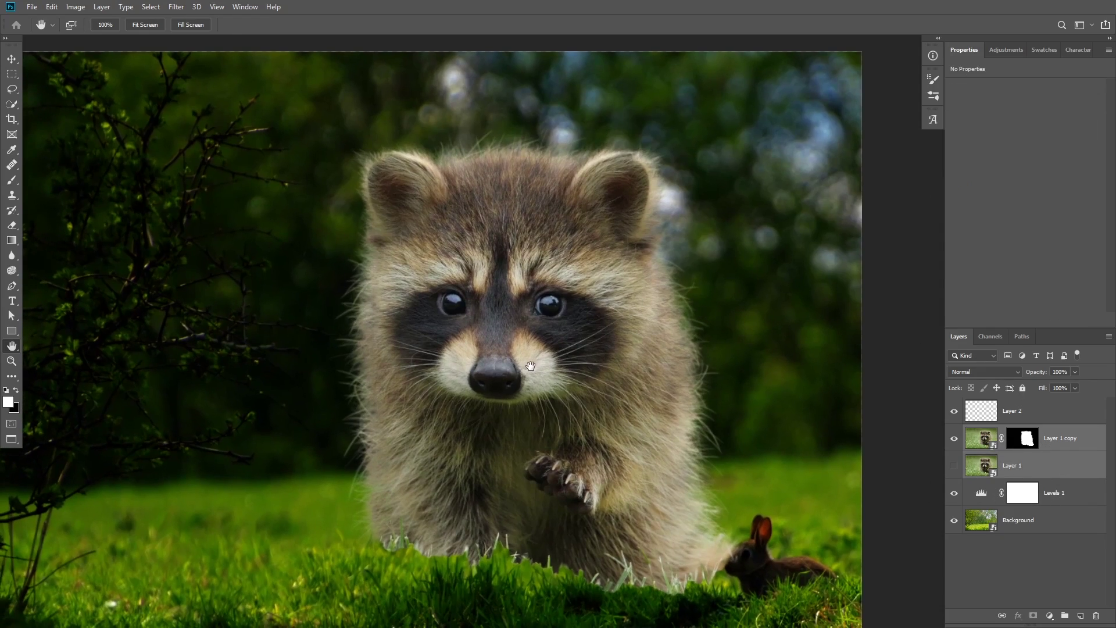
pyautogui.press('v')
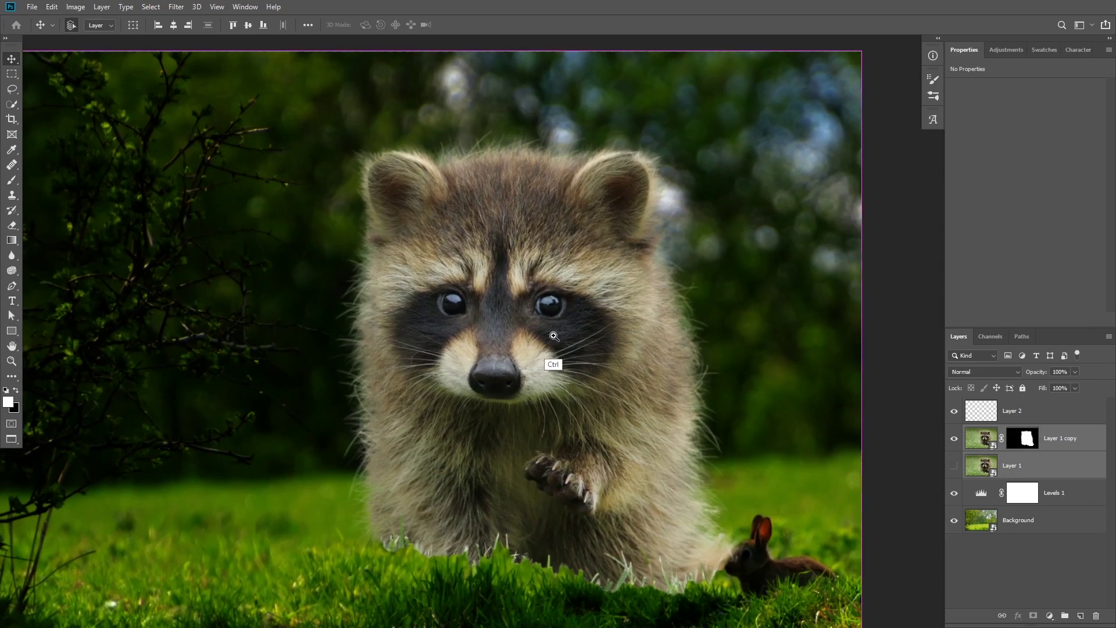
pyautogui.moveTo(554, 336); pyautogui.dragTo(515, 343)
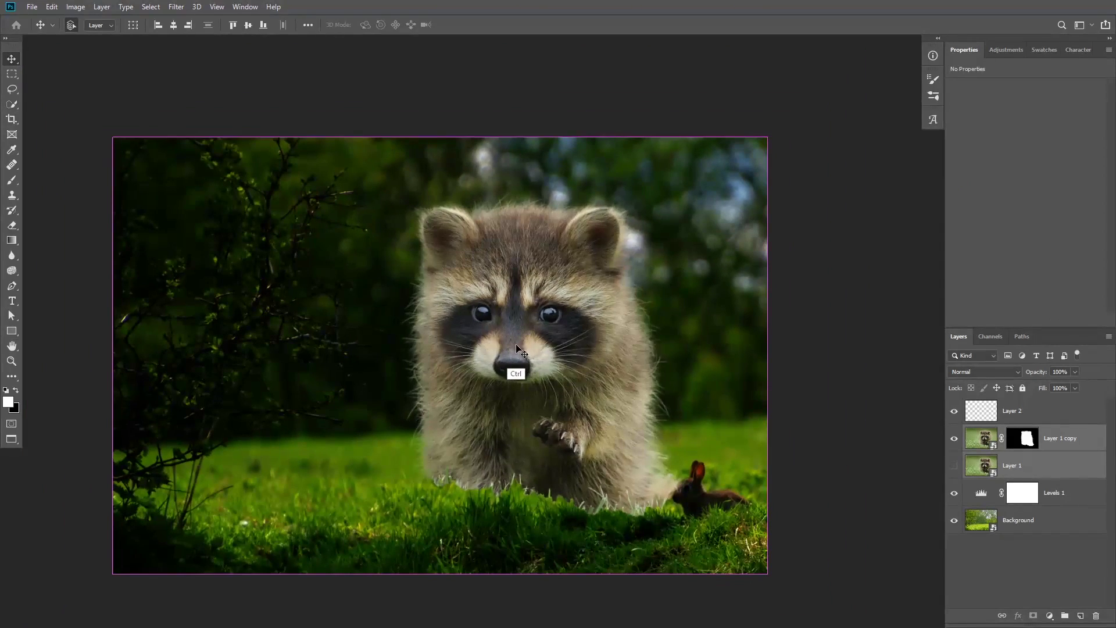
pyautogui.click(955, 493)
# - Scale both selected raccoon layers down to 39.49% and place the raccoon on the grass beside the rabbit
pyautogui.hotkey('ctrl', 't')
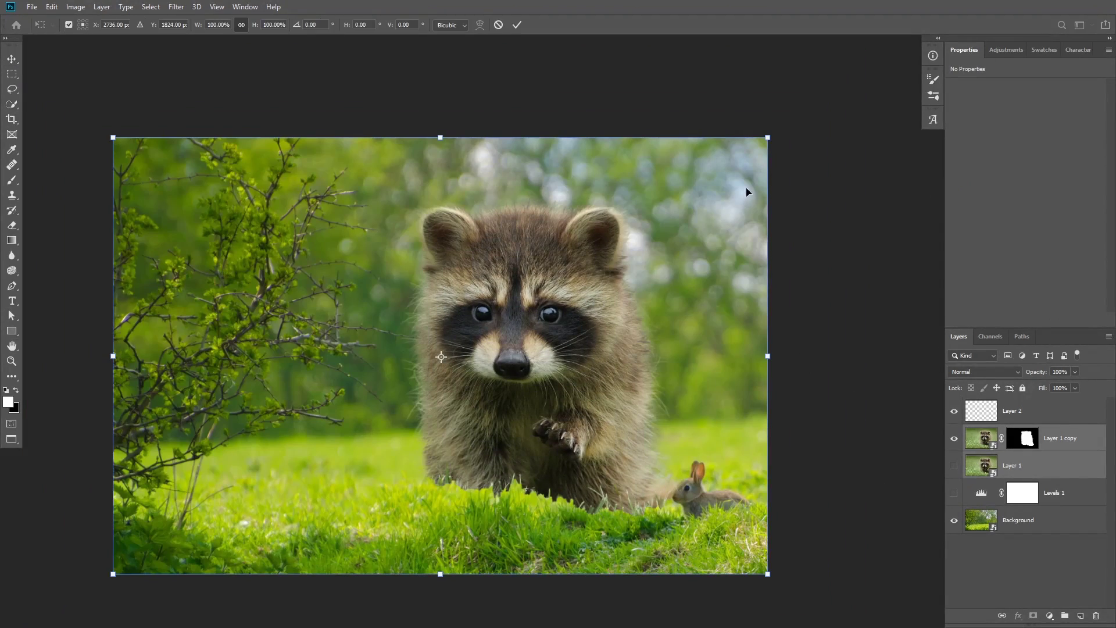
pyautogui.moveTo(768, 140); pyautogui.dragTo(626, 265)
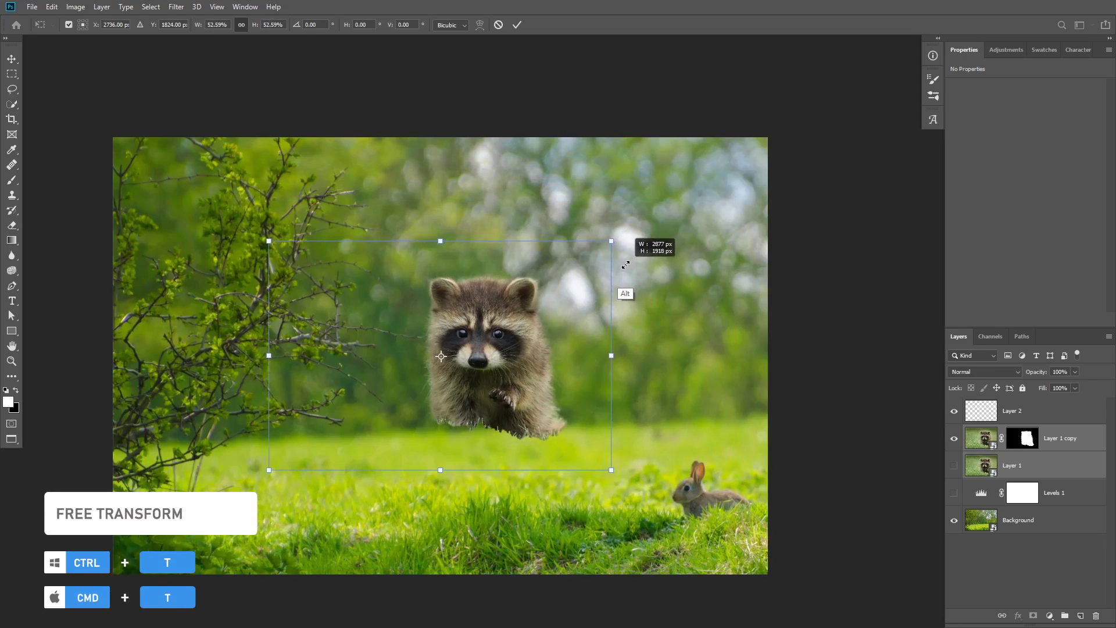
pyautogui.moveTo(535, 350); pyautogui.dragTo(590, 453)
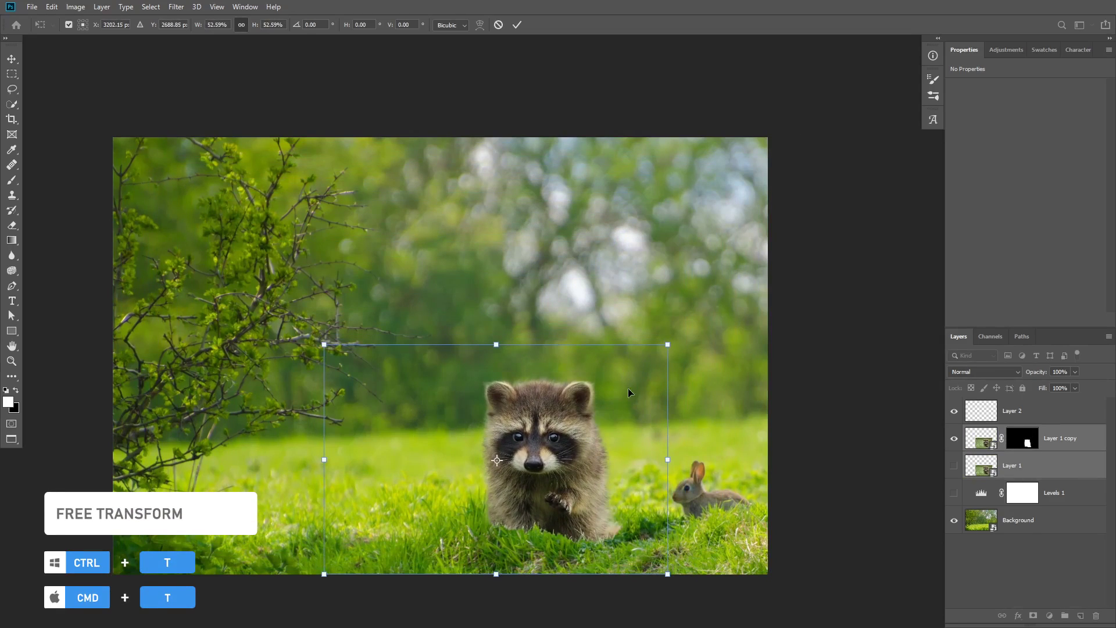
pyautogui.moveTo(560, 502); pyautogui.dragTo(582, 453)
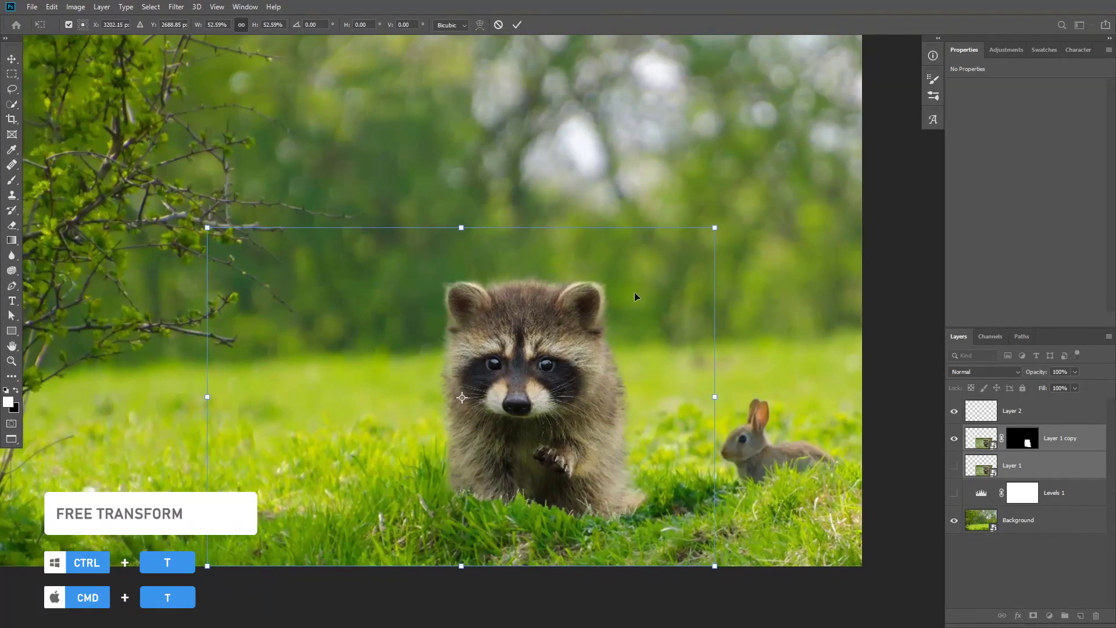
pyautogui.moveTo(715, 227); pyautogui.dragTo(658, 280)
pyautogui.moveTo(550, 403); pyautogui.dragTo(570, 428)
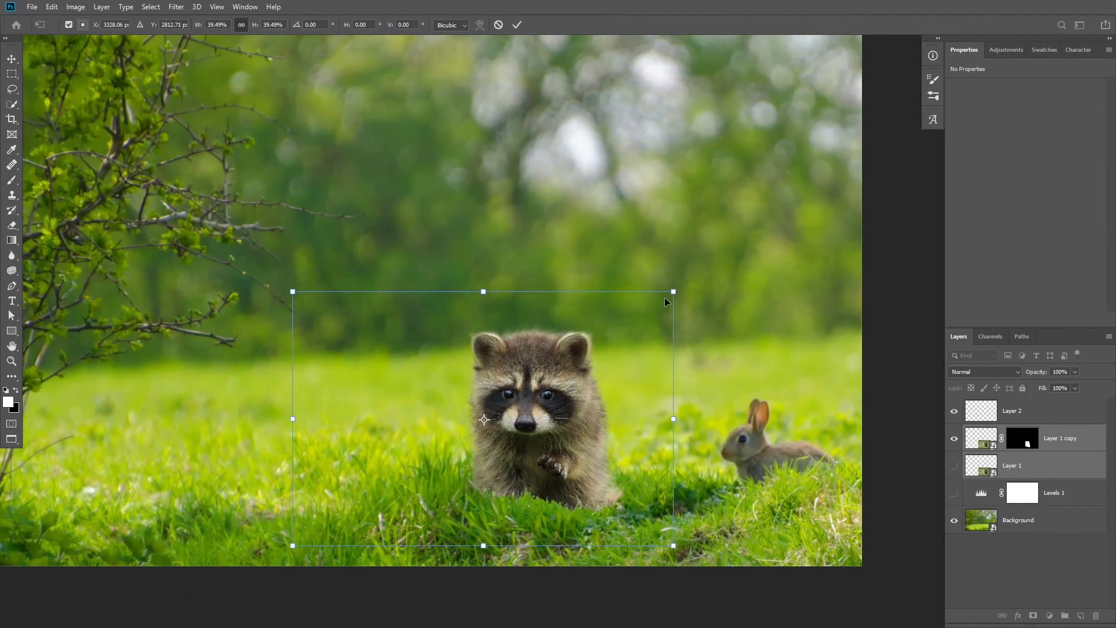
pyautogui.press('Return')
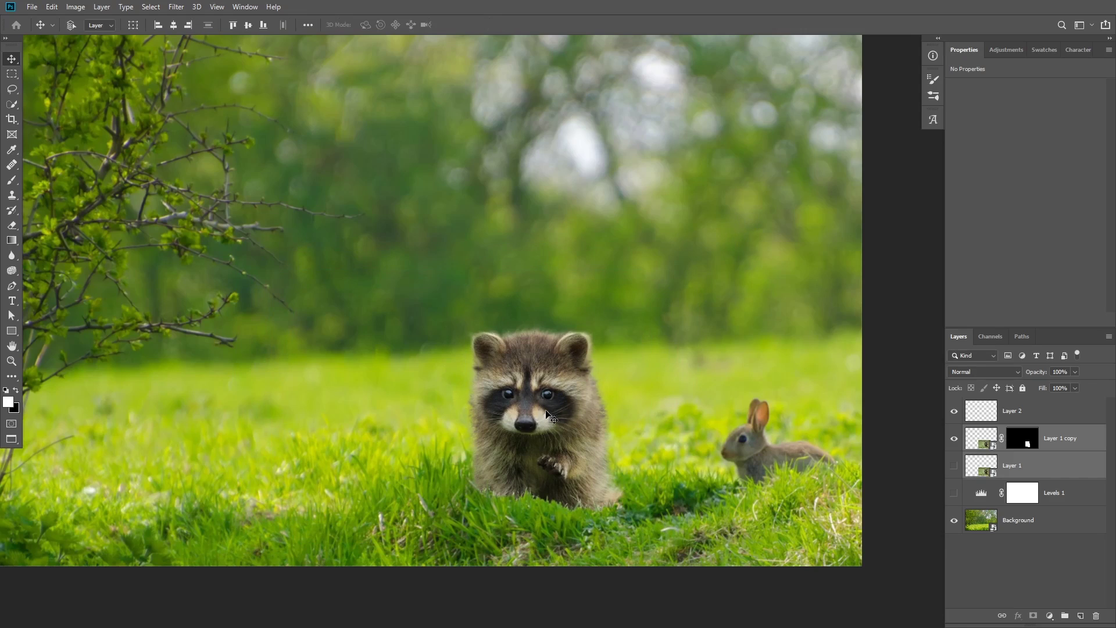
# - Reduce the feather of Layer 1 copy's mask to 1.9 px to suit the smaller raccoon
pyautogui.scroll(3, 551, 416)
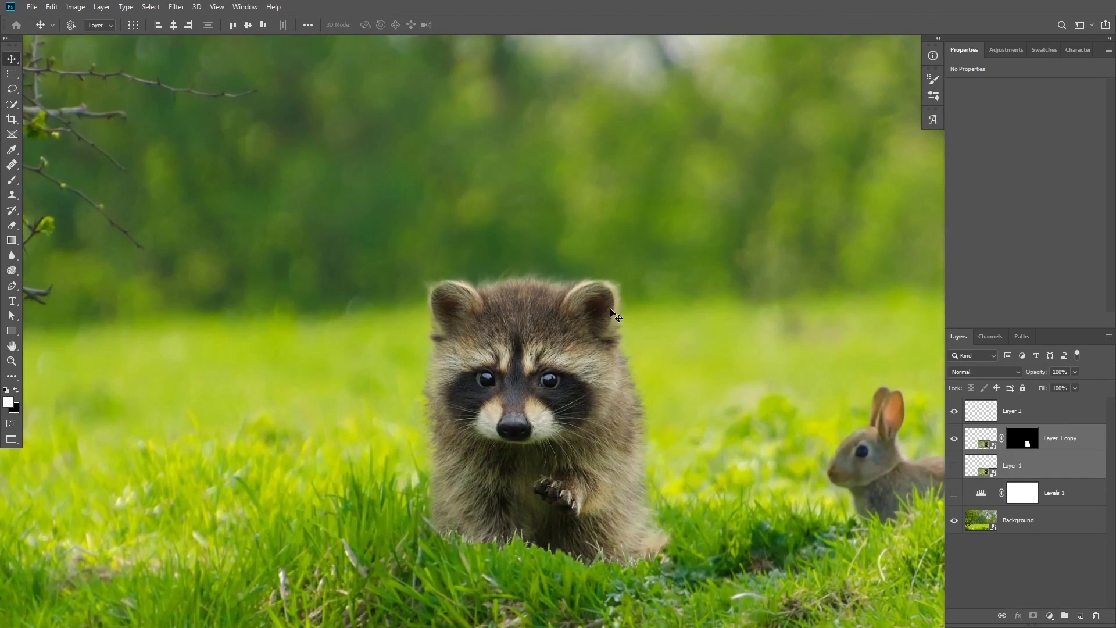
pyautogui.click(1024, 439)
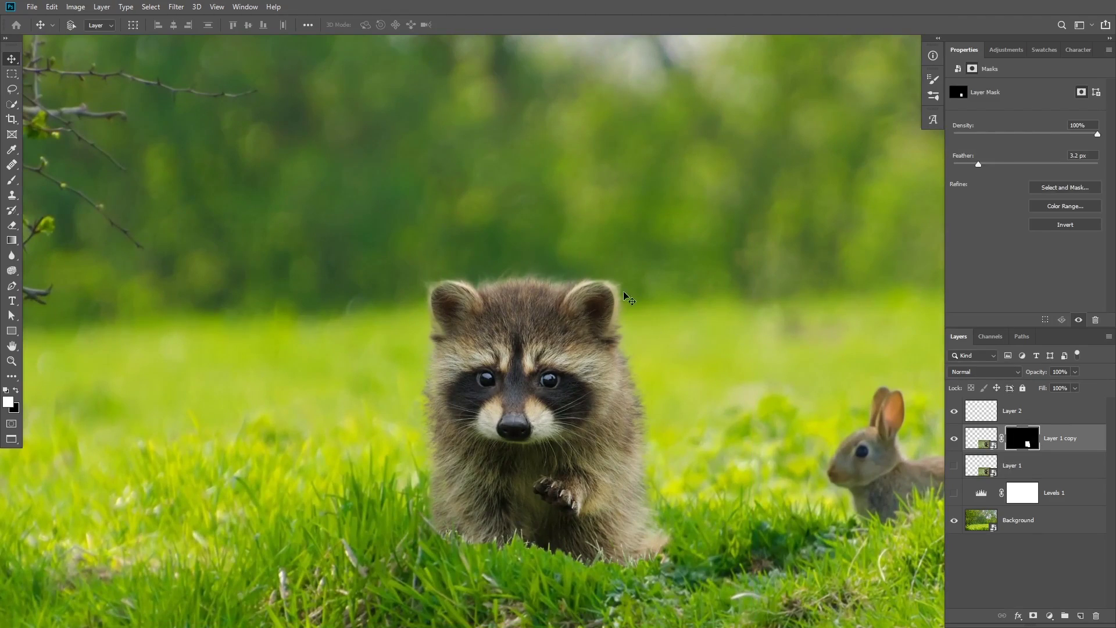
pyautogui.moveTo(979, 164); pyautogui.dragTo(968, 163)
pyautogui.press('space')
pyautogui.moveTo(532, 384); pyautogui.dragTo(533, 411)
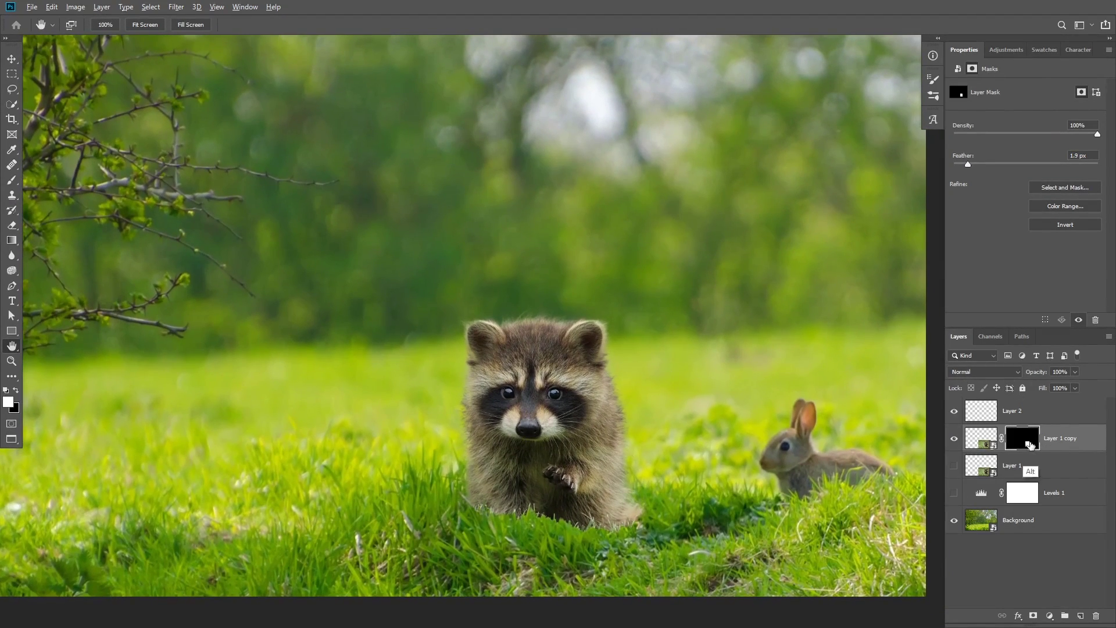
pyautogui.keyDown('alt'); pyautogui.click(1025, 442); pyautogui.keyUp('alt')
pyautogui.keyDown('alt'); pyautogui.click(1025, 444); pyautogui.keyUp('alt')
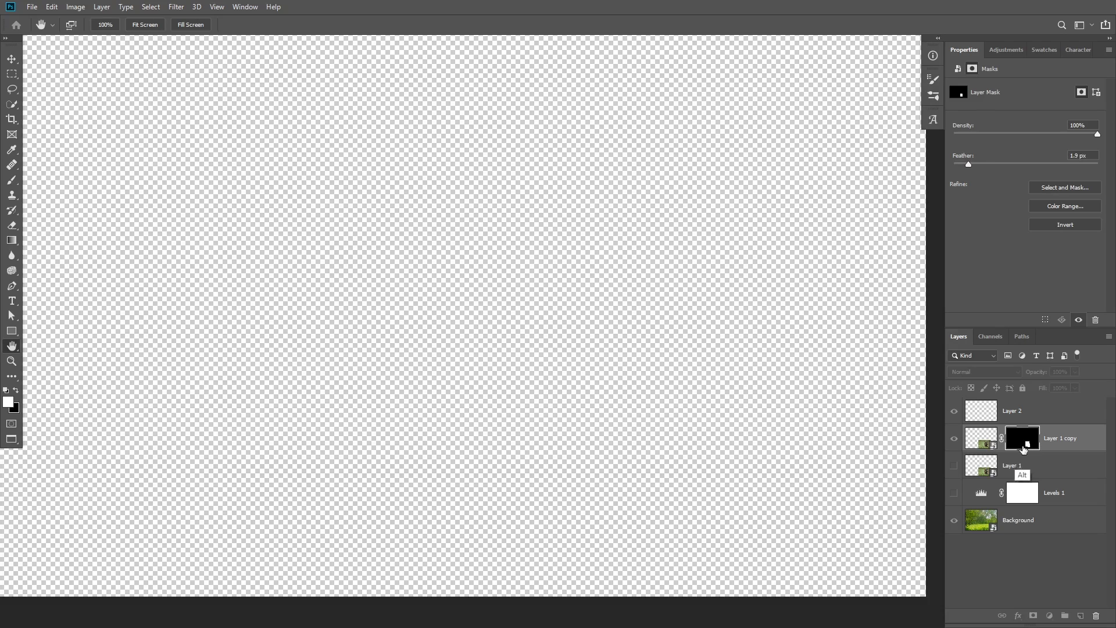
# - Show Layer 1, then enlarge it together with Layer 1 copy to 105.84% and shift both down and closer to the rabbit
pyautogui.click(955, 466)
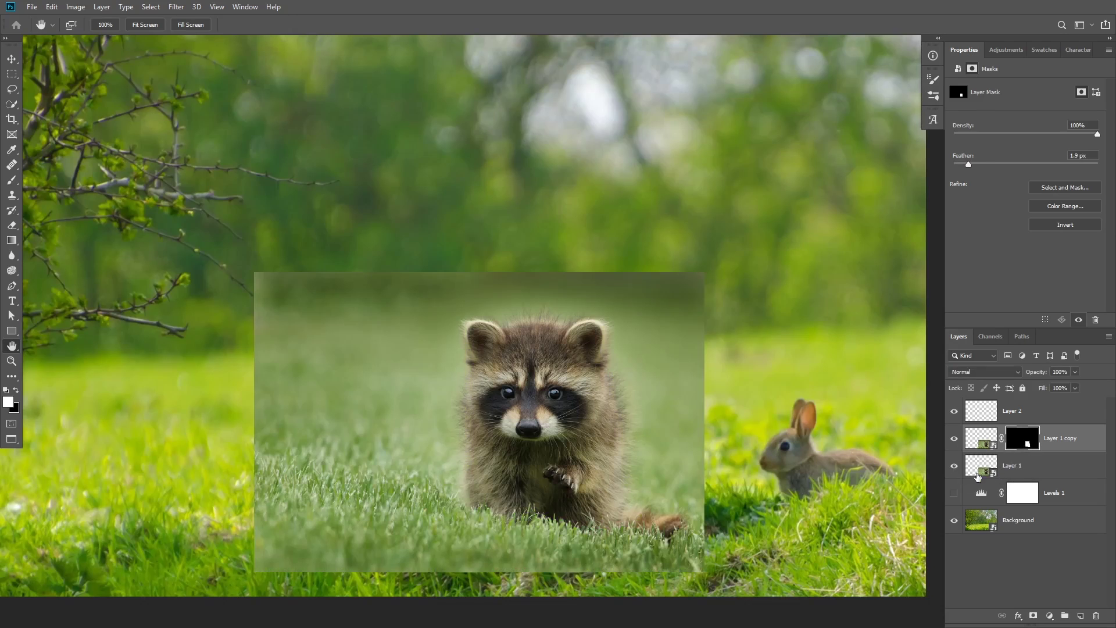
pyautogui.click(1021, 467)
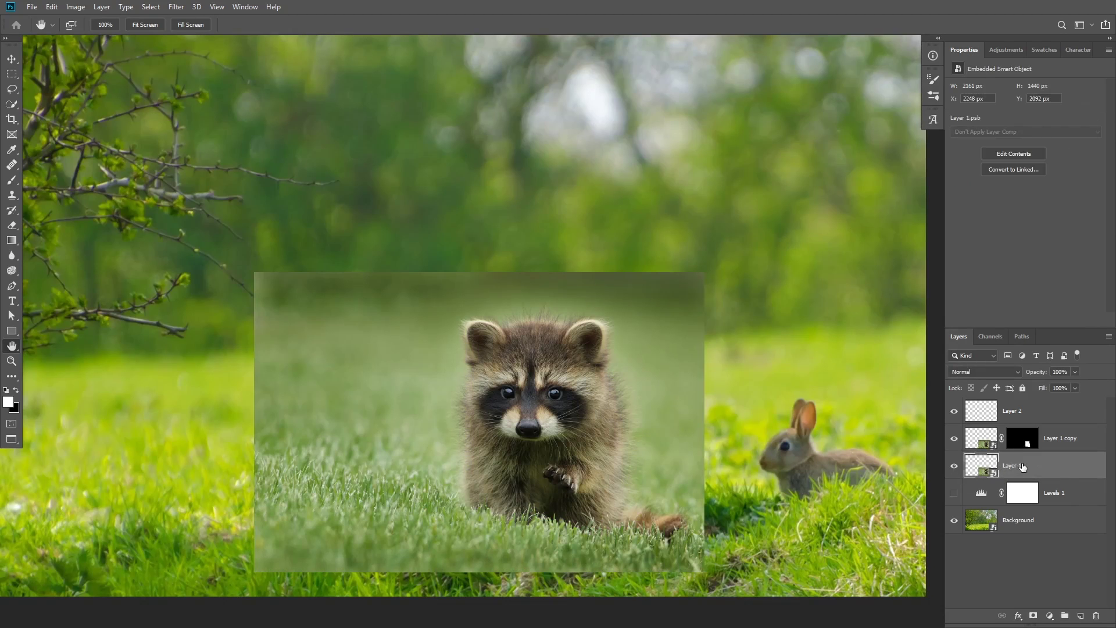
pyautogui.keyDown('ctrl'); pyautogui.click(1059, 442); pyautogui.keyUp('ctrl')
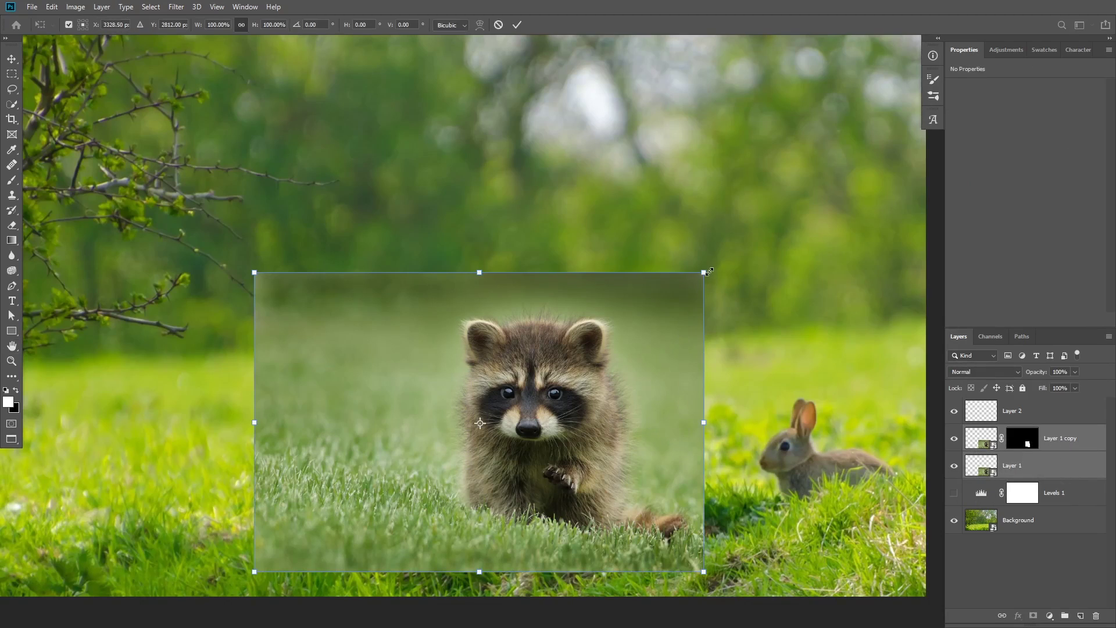
pyautogui.moveTo(709, 271); pyautogui.dragTo(727, 255)
pyautogui.moveTo(655, 372); pyautogui.dragTo(653, 397)
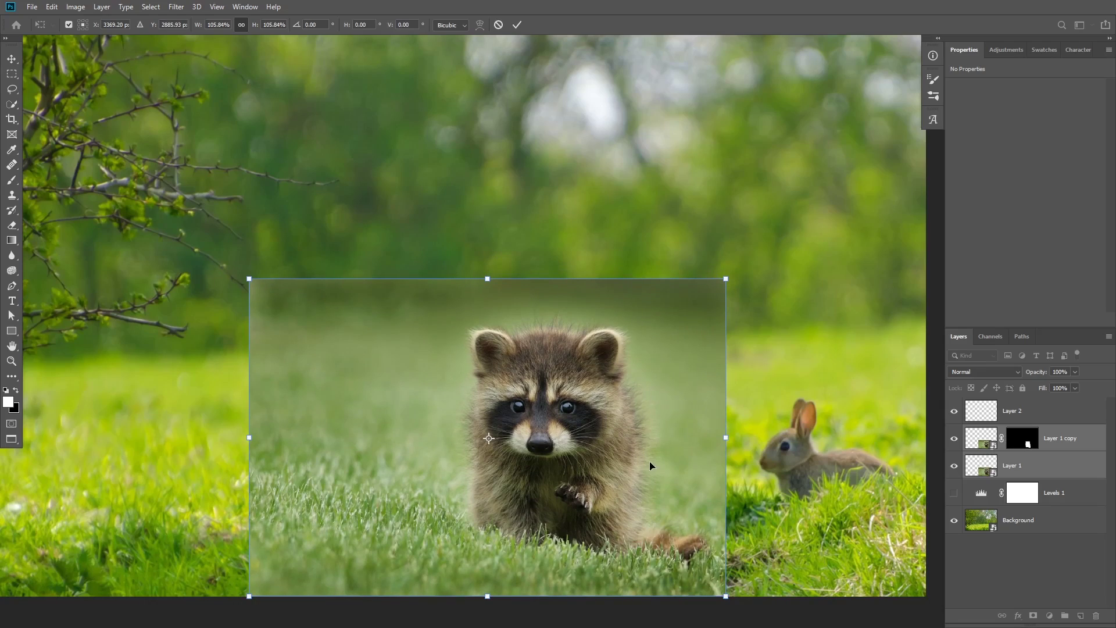
pyautogui.hotkey('shift', 'Right')
pyautogui.hotkey('shift', 'Right')
pyautogui.hotkey('shift', 'Right')
pyautogui.hotkey('shift', 'Right')
pyautogui.hotkey('shift', 'Right')
pyautogui.hotkey('shift', 'Right')
pyautogui.hotkey('shift', 'Right')
pyautogui.hotkey('shift', 'Right')
pyautogui.hotkey('shift', 'Right')
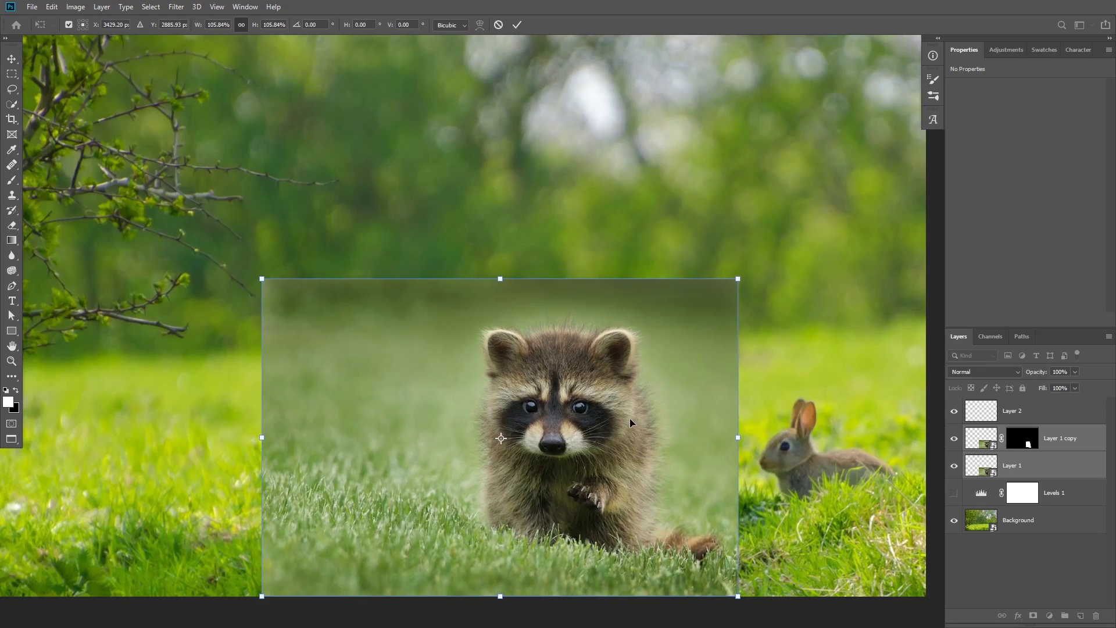
pyautogui.press('Return')
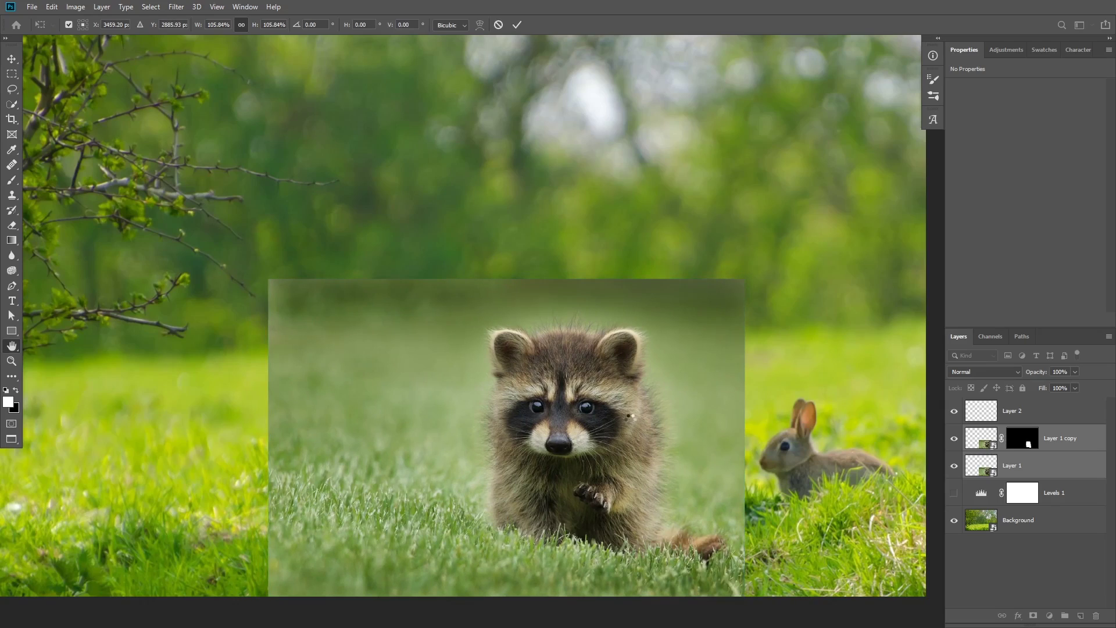
pyautogui.press('Return')
# - Add a black layer mask to Layer 1 and choose the Soft Round brush for painting on it
pyautogui.click(1029, 468)
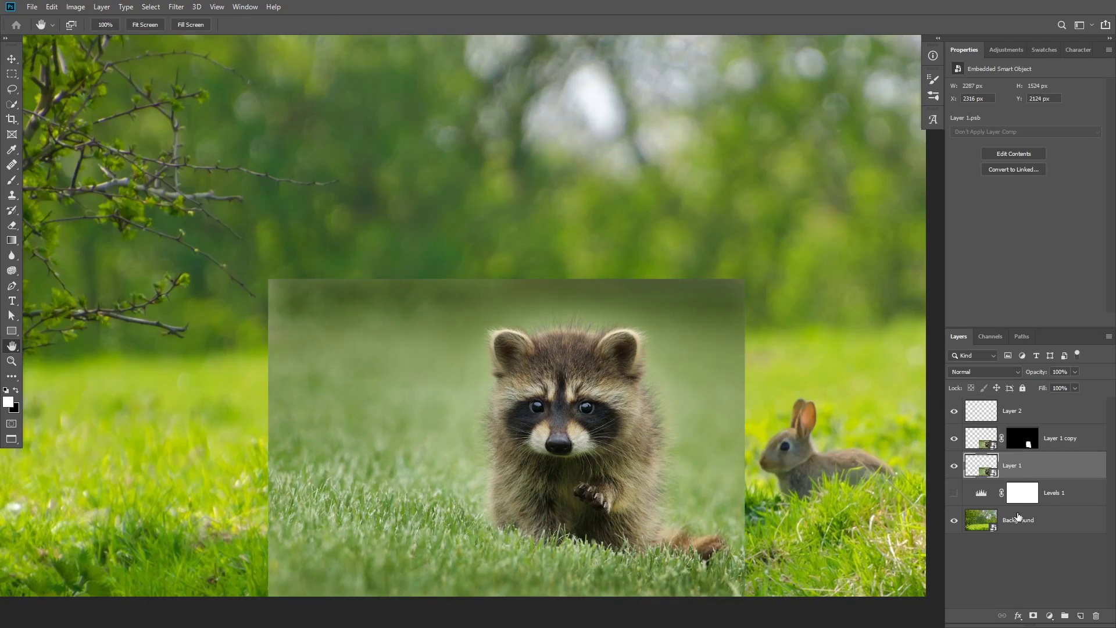
pyautogui.keyDown('alt'); pyautogui.click(1033, 616); pyautogui.keyUp('alt')
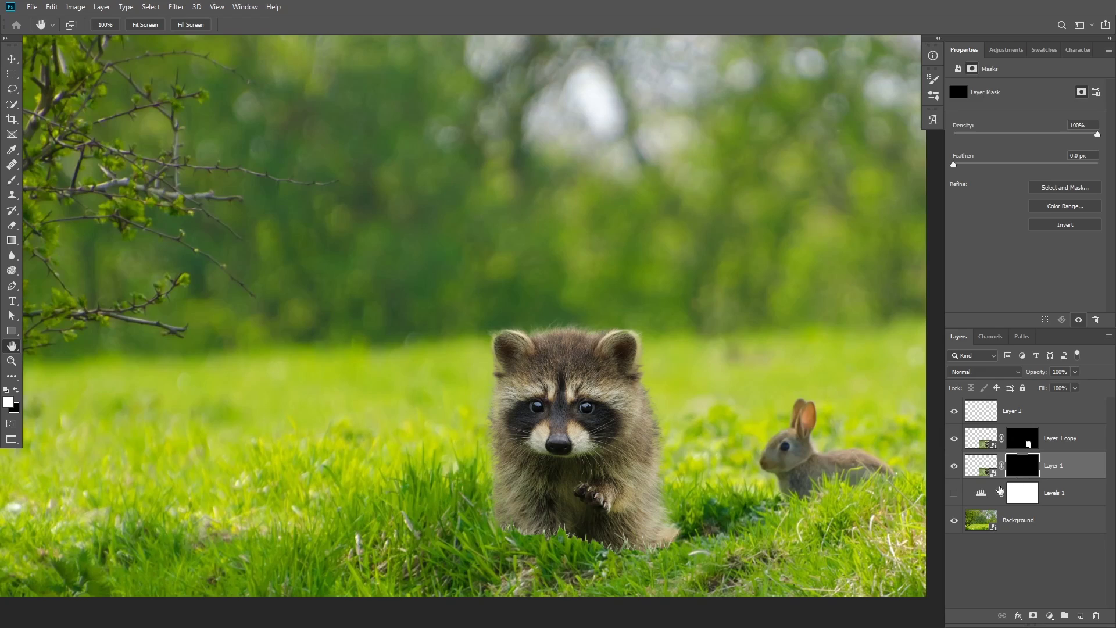
pyautogui.press('b')
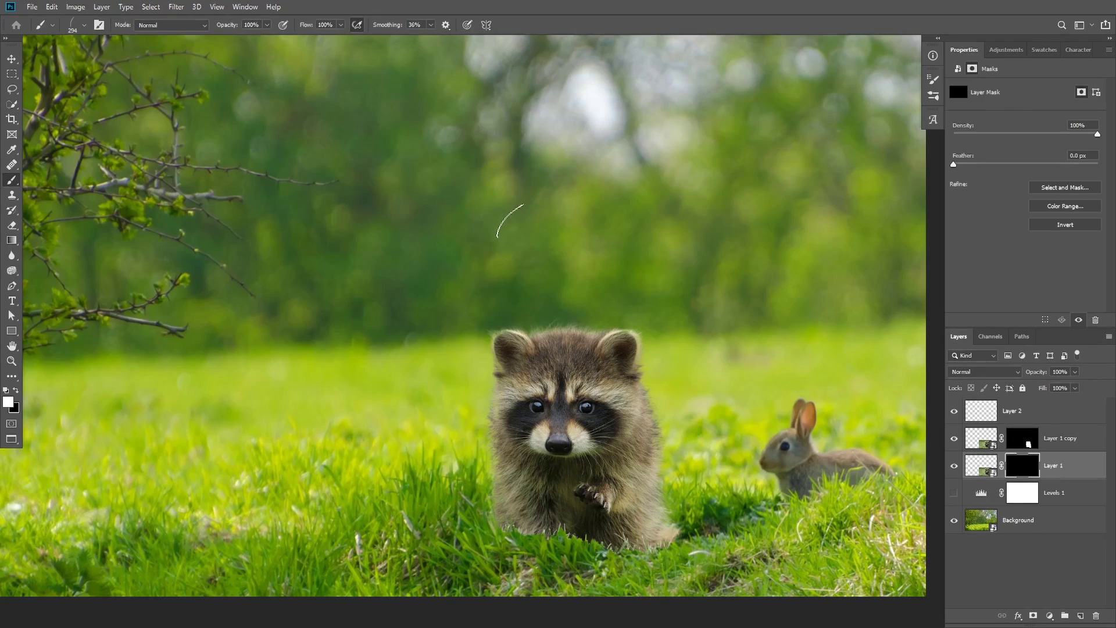
pyautogui.rightClick(520, 218)
pyautogui.moveTo(790, 389); pyautogui.dragTo(795, 315)
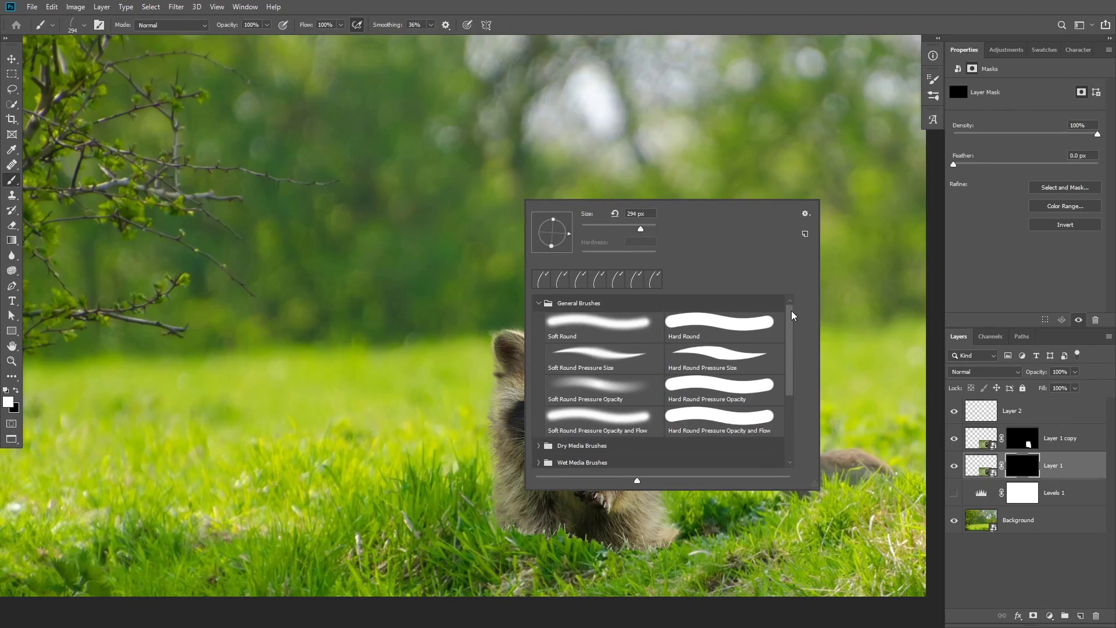
pyautogui.click(605, 332)
pyautogui.click(430, 378)
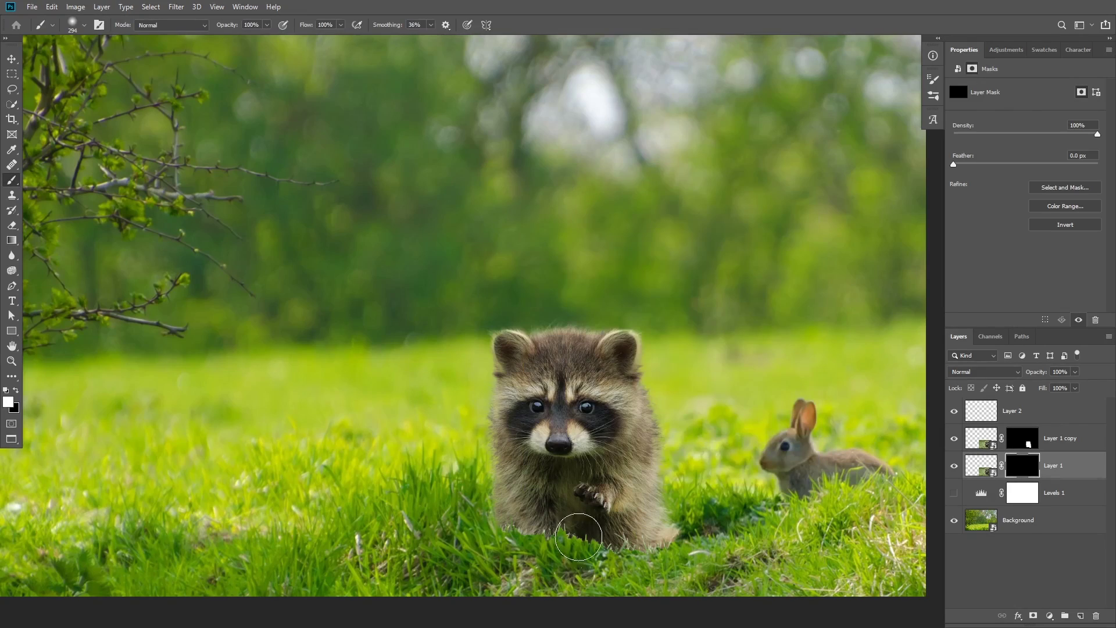
# - Paint white on Layer 1's mask, lowering the brush flow to 38%, to reveal the original grass under the raccoon and its tail
pyautogui.moveTo(577, 548); pyautogui.dragTo(540, 564)
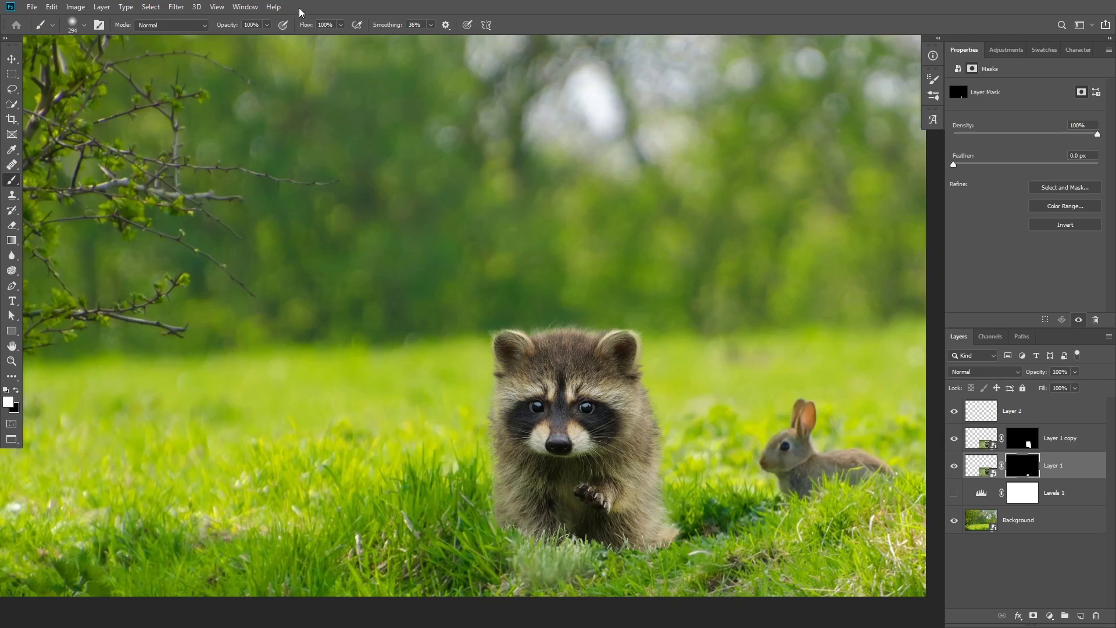
pyautogui.moveTo(304, 26); pyautogui.dragTo(257, 33)
pyautogui.moveTo(617, 556)
pyautogui.mouseDown()
pyautogui.moveTo(698, 569)
pyautogui.moveTo(637, 607)
pyautogui.moveTo(620, 599)
pyautogui.moveTo(675, 594)
pyautogui.mouseUp()
pyautogui.moveTo(304, 30); pyautogui.dragTo(315, 30)
pyautogui.moveTo(579, 598)
pyautogui.mouseDown()
pyautogui.moveTo(530, 573)
pyautogui.moveTo(486, 587)
pyautogui.moveTo(496, 552)
pyautogui.moveTo(467, 540)
pyautogui.moveTo(493, 566)
pyautogui.mouseUp()
pyautogui.moveTo(474, 563)
pyautogui.mouseDown()
pyautogui.moveTo(438, 593)
pyautogui.moveTo(496, 581)
pyautogui.moveTo(525, 595)
pyautogui.moveTo(701, 598)
pyautogui.moveTo(678, 603)
pyautogui.mouseUp()
pyautogui.moveTo(671, 529); pyautogui.dragTo(700, 534)
pyautogui.moveTo(700, 533)
pyautogui.mouseDown()
pyautogui.moveTo(675, 544)
pyautogui.moveTo(727, 546)
pyautogui.moveTo(695, 544)
pyautogui.moveTo(704, 543)
pyautogui.mouseUp()
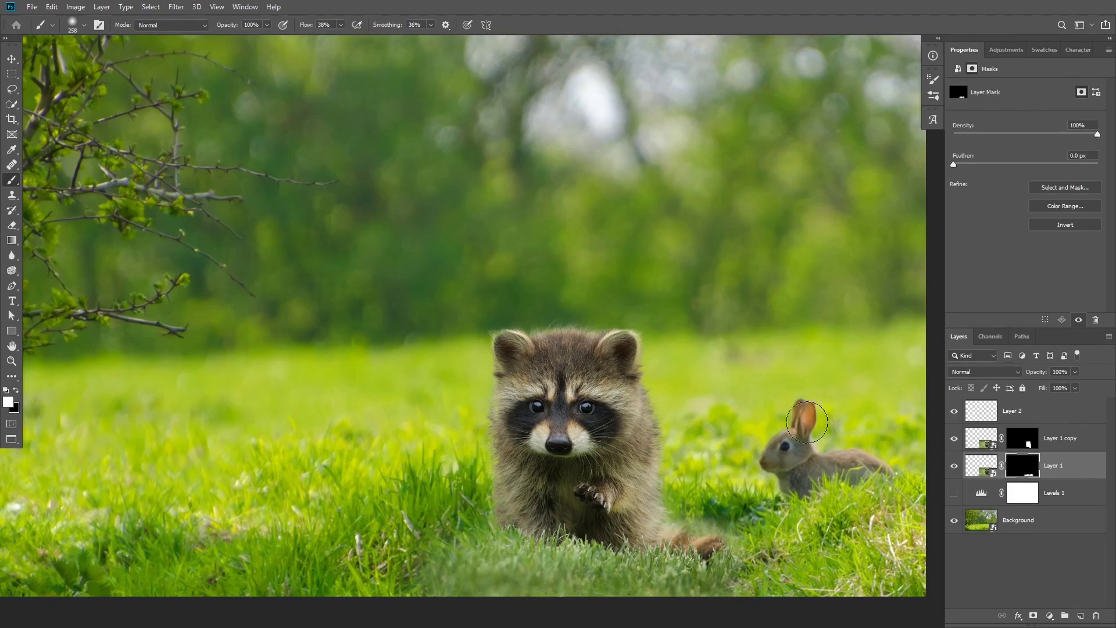
# - Add a Hue/Saturation adjustment clipped to Layer 1 and set its saturation to +33
pyautogui.click(1049, 614)
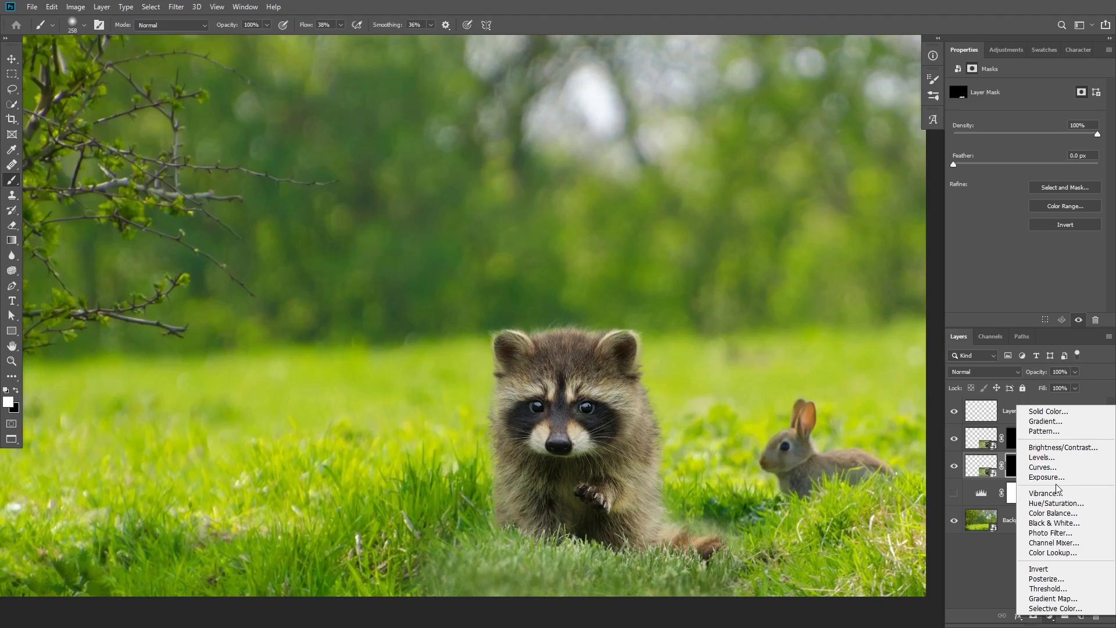
pyautogui.click(1057, 503)
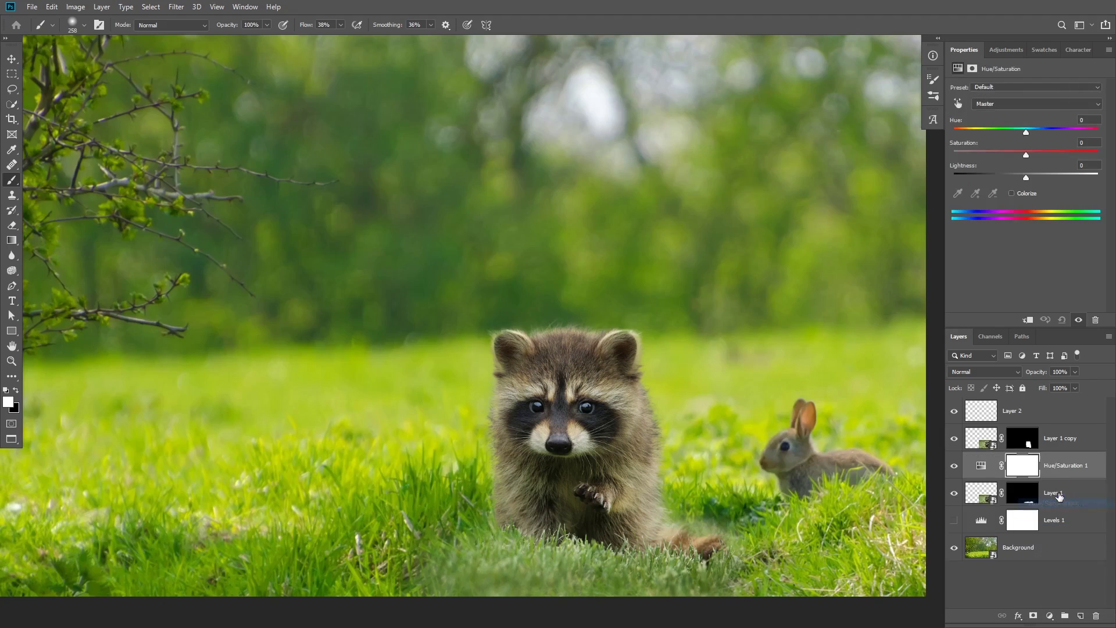
pyautogui.keyDown('alt'); pyautogui.click(1061, 477); pyautogui.keyUp('alt')
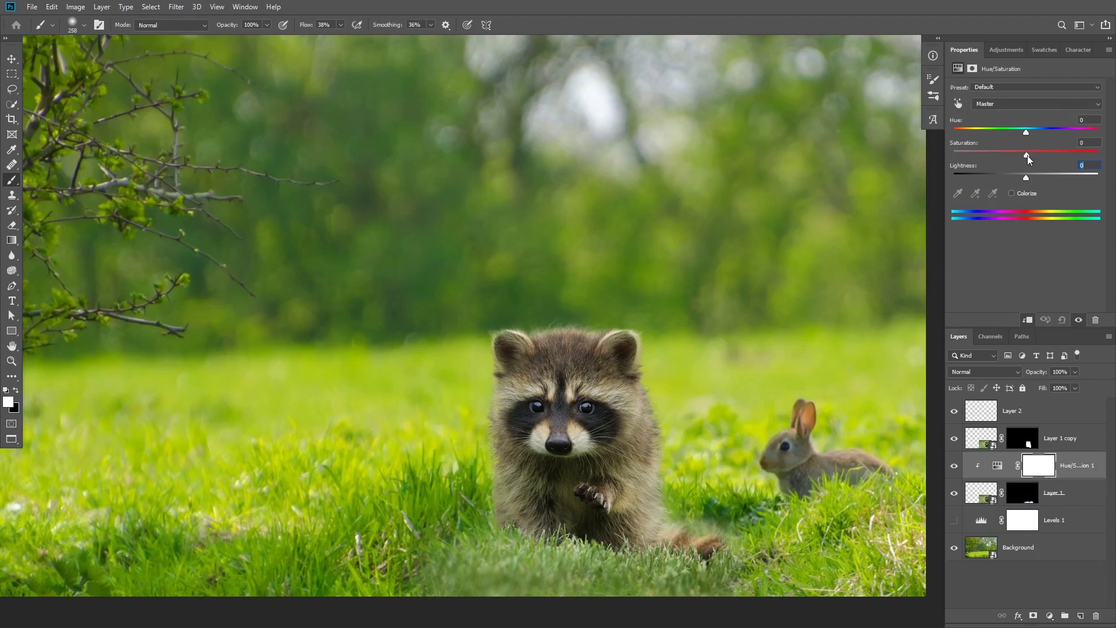
pyautogui.moveTo(1027, 155); pyautogui.dragTo(1043, 159)
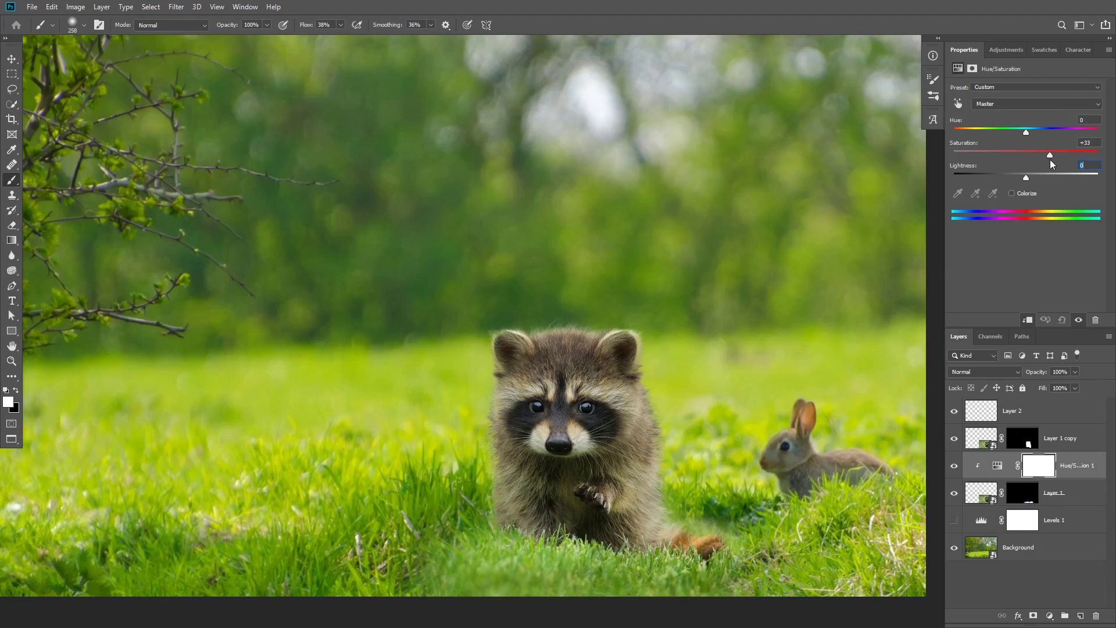
# - Add a clipped Levels adjustment above Hue/Saturation with midtones at 0.62, and raise the Hue/Saturation layer's saturation to +46
pyautogui.click(1049, 616)
pyautogui.click(1042, 457)
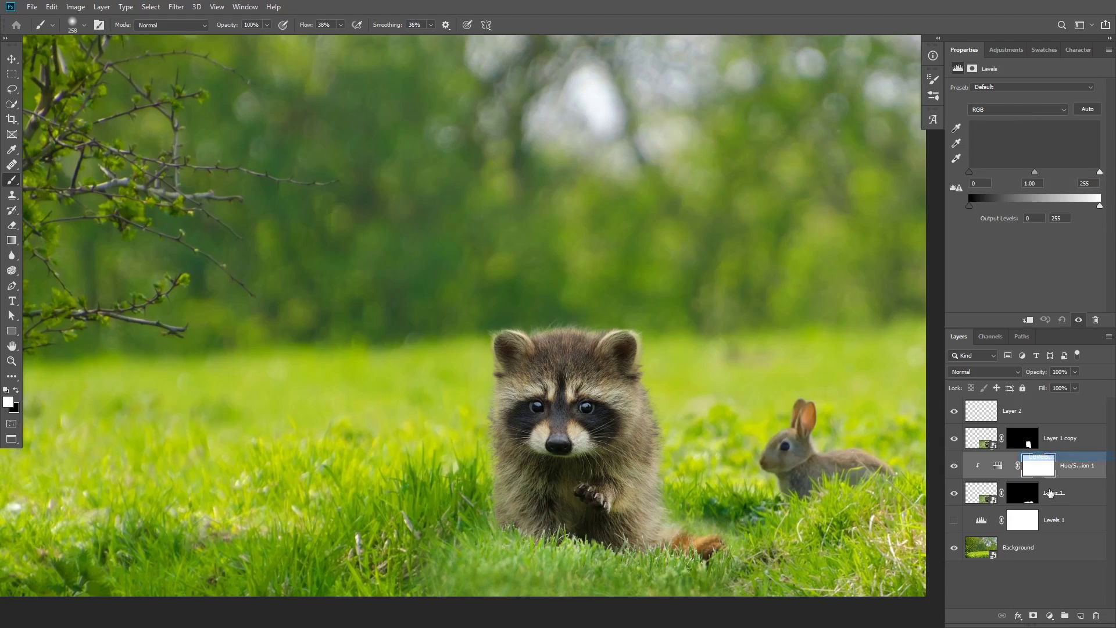
pyautogui.keyDown('alt'); pyautogui.click(1072, 478); pyautogui.keyUp('alt')
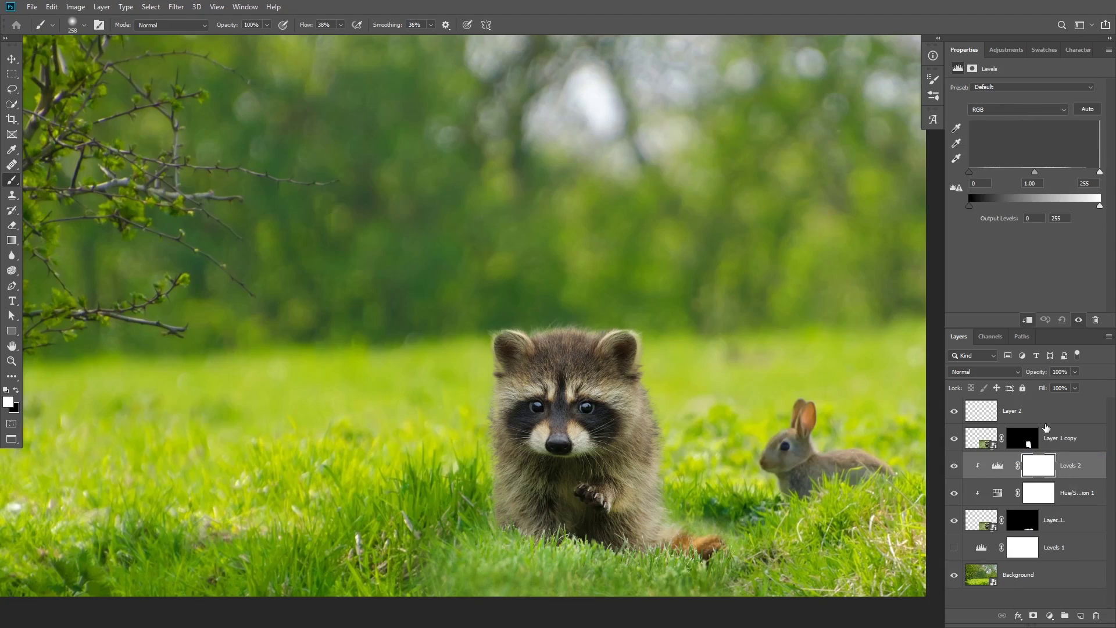
pyautogui.moveTo(1036, 172); pyautogui.dragTo(1050, 173)
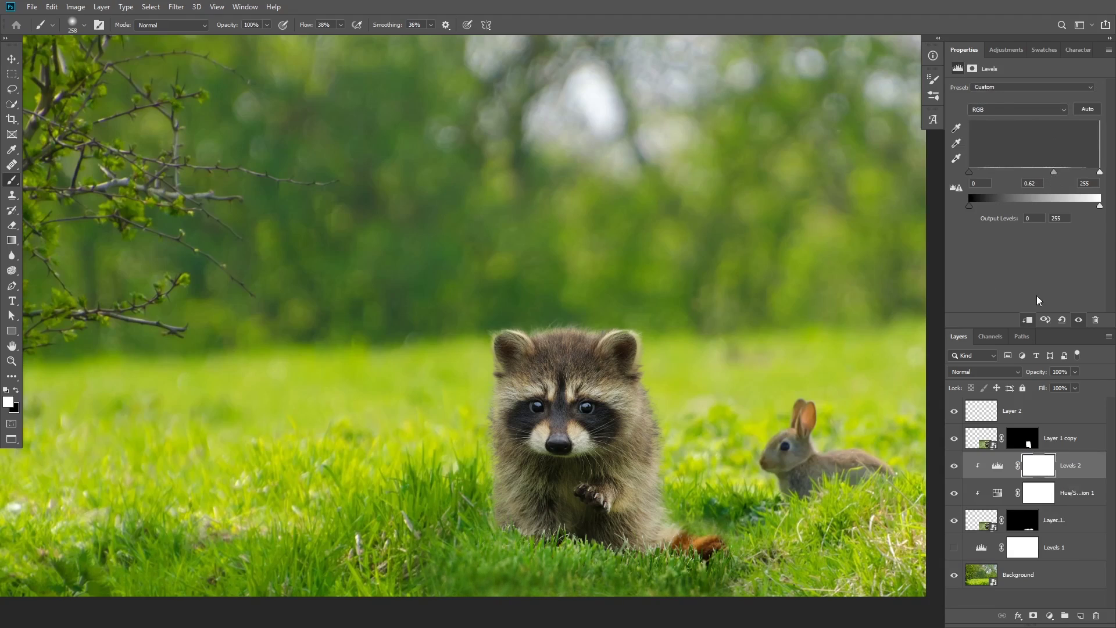
pyautogui.click(998, 493)
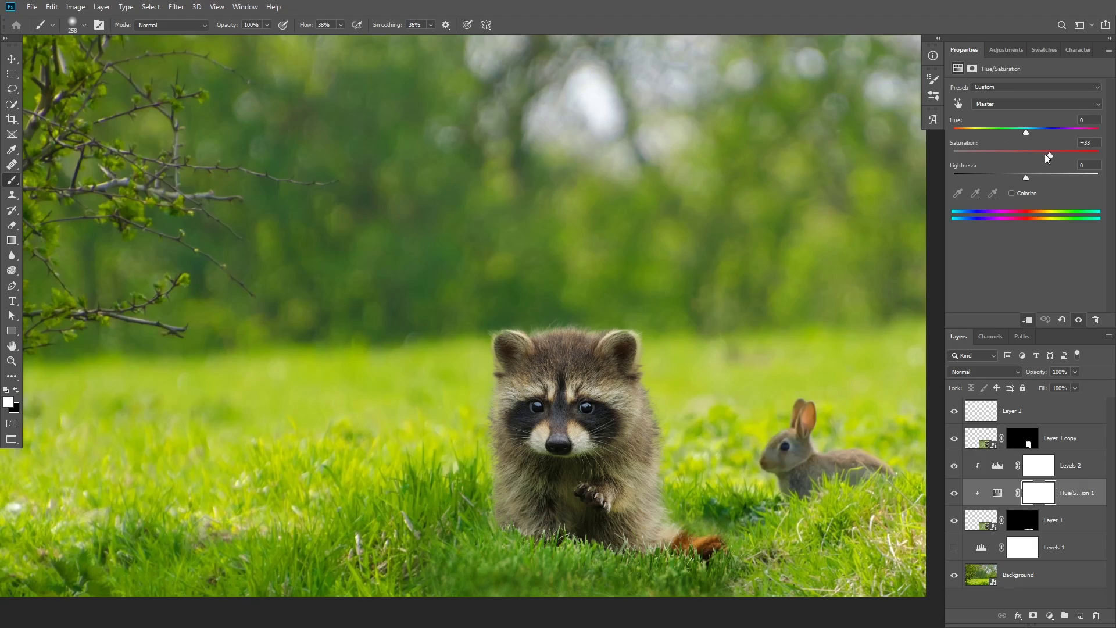
pyautogui.moveTo(1056, 153); pyautogui.dragTo(1059, 153)
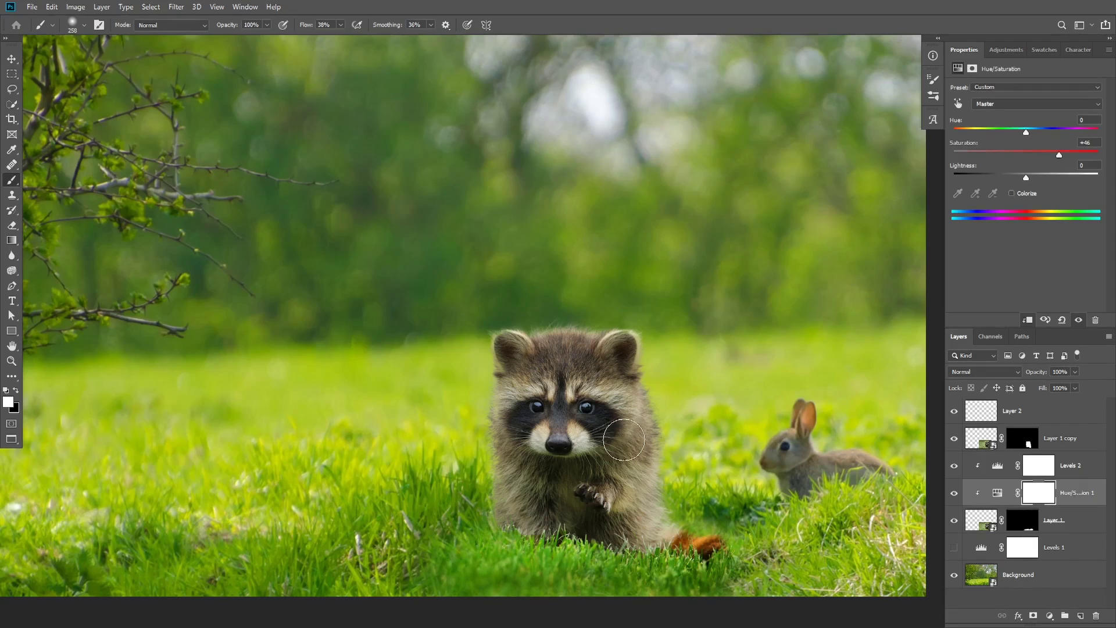
# - Add a Levels adjustment clipped to Layer 1 copy and set its midtones to 0.78 to darken the raccoon
pyautogui.click(972, 440)
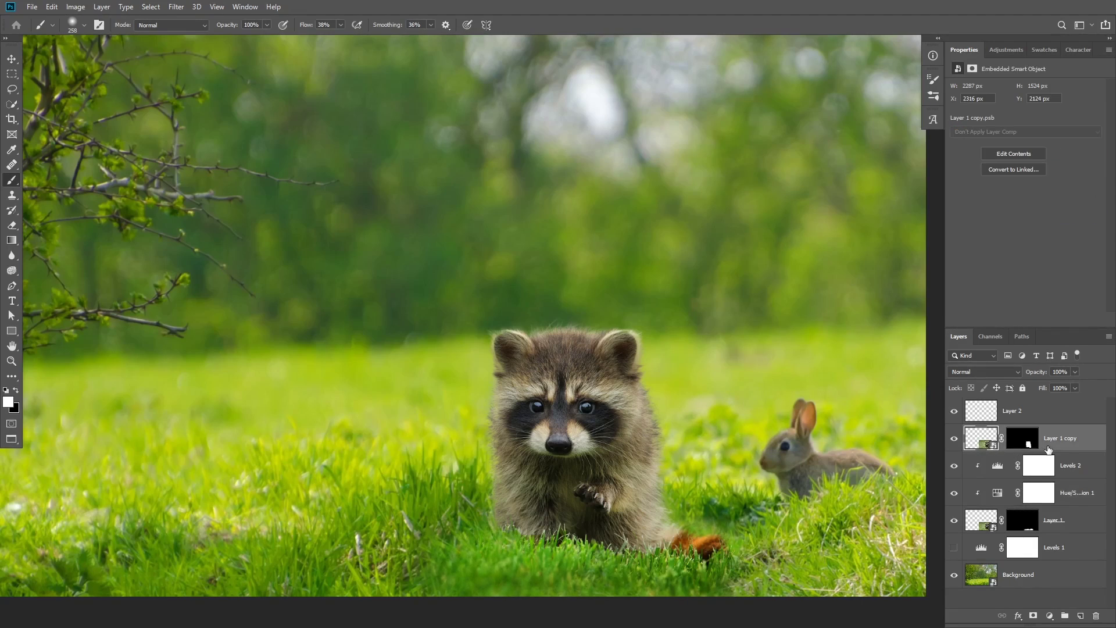
pyautogui.click(1050, 616)
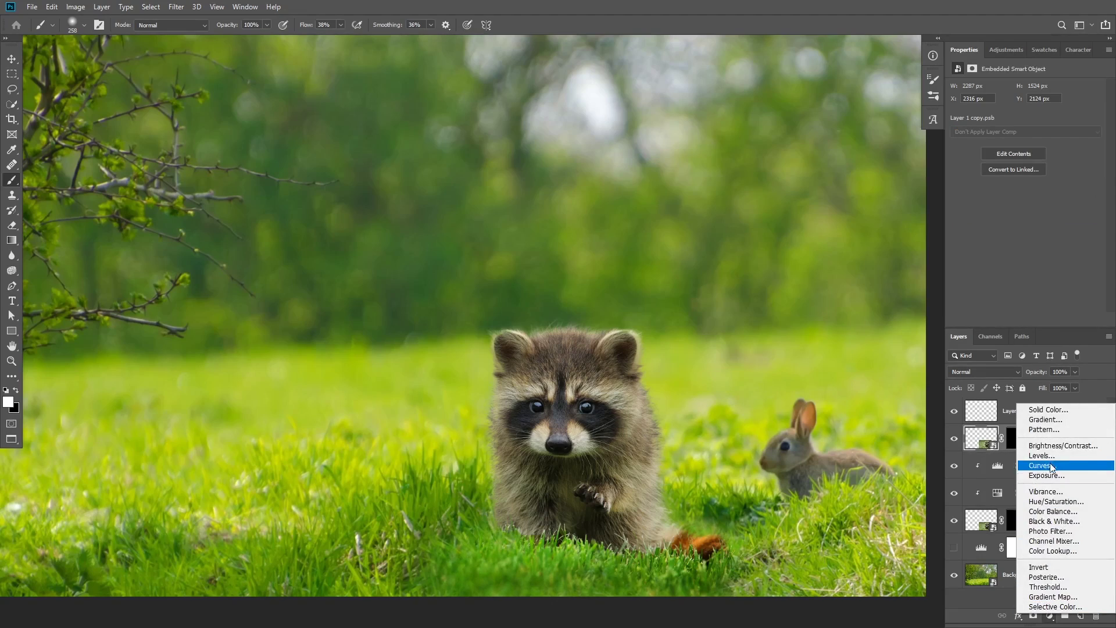
pyautogui.click(1053, 461)
pyautogui.keyDown('alt'); pyautogui.click(1067, 451); pyautogui.keyUp('alt')
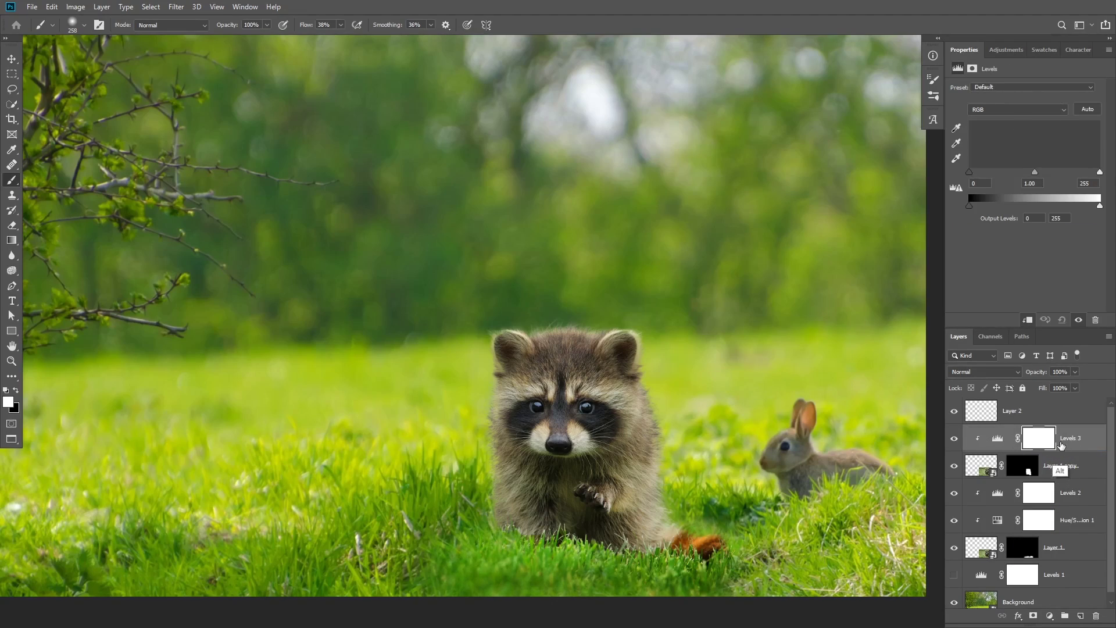
pyautogui.moveTo(1037, 171); pyautogui.dragTo(1042, 170)
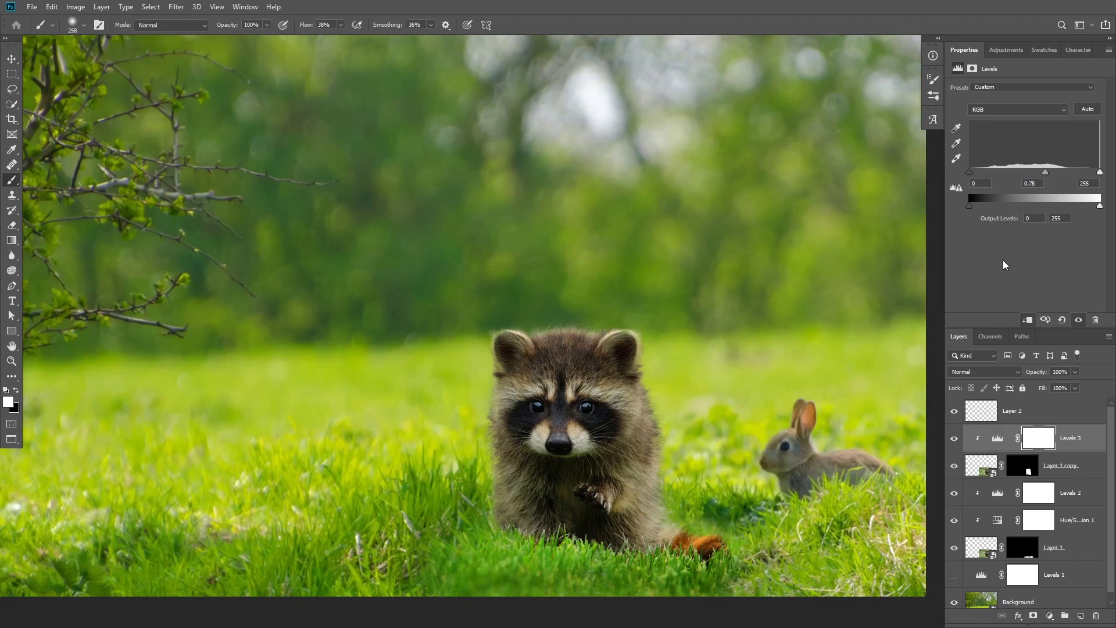
# - Add a clipped Color Balance adjustment above Levels 3 with midtones at Magenta–Green +16 and Yellow–Blue -5, and compare its effect
pyautogui.click(1050, 616)
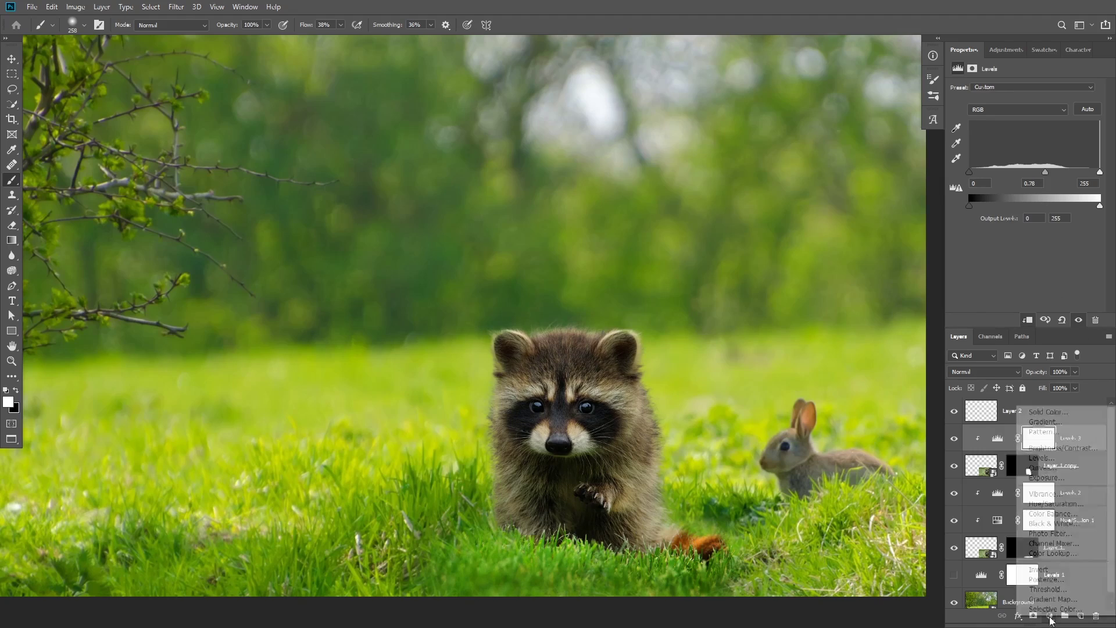
pyautogui.click(1064, 515)
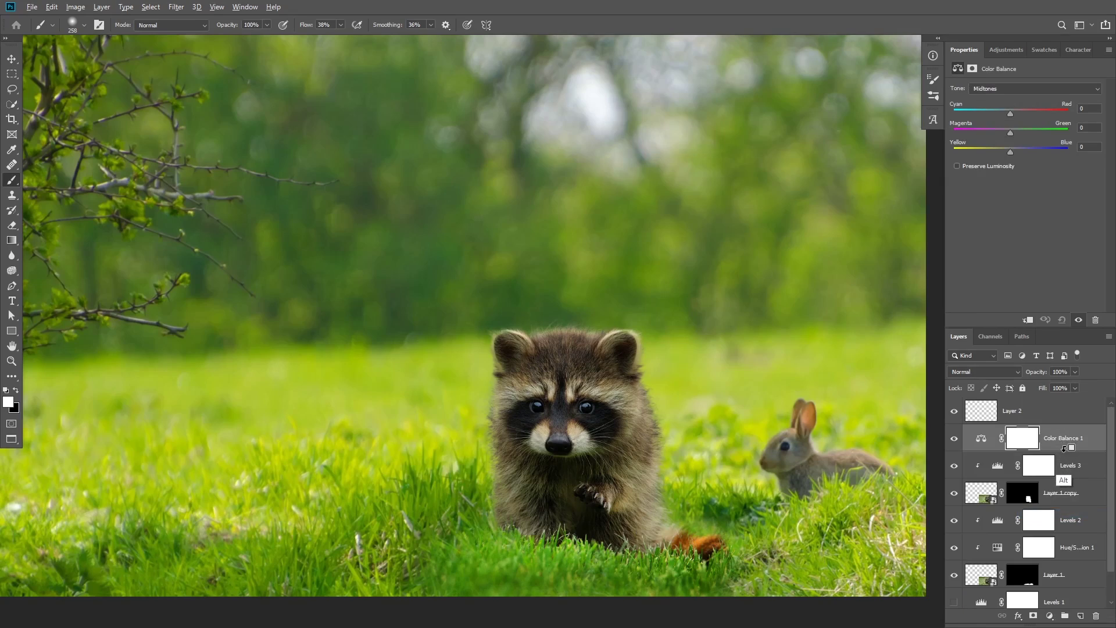
pyautogui.keyDown('alt'); pyautogui.click(1062, 452); pyautogui.keyUp('alt')
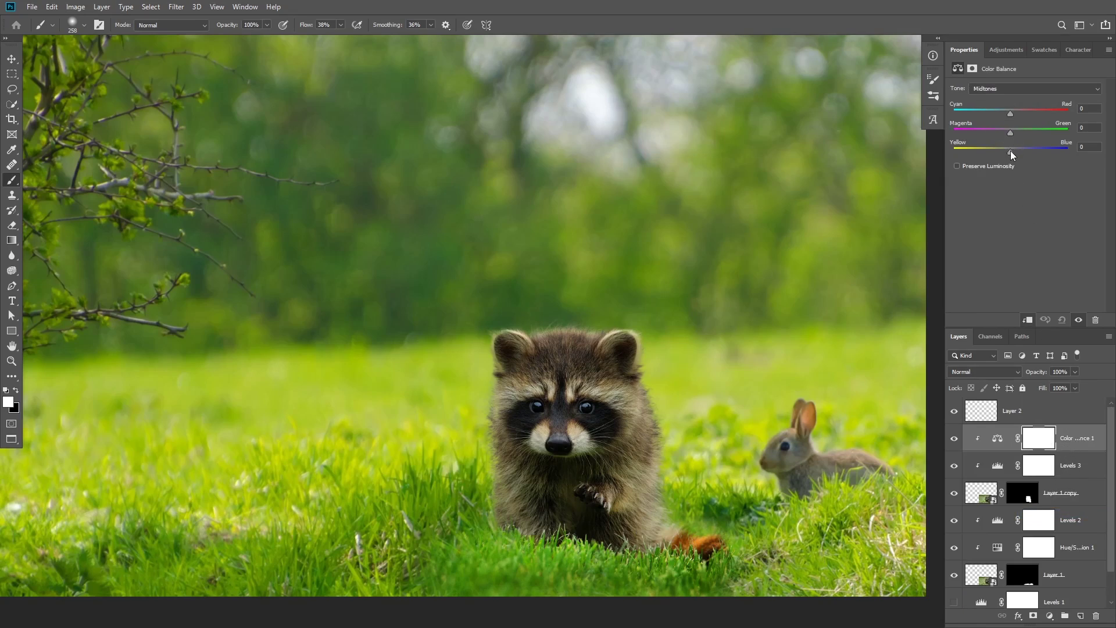
pyautogui.moveTo(1010, 150); pyautogui.dragTo(1017, 130)
pyautogui.click(955, 442)
pyautogui.press('space')
pyautogui.moveTo(567, 391); pyautogui.dragTo(592, 431)
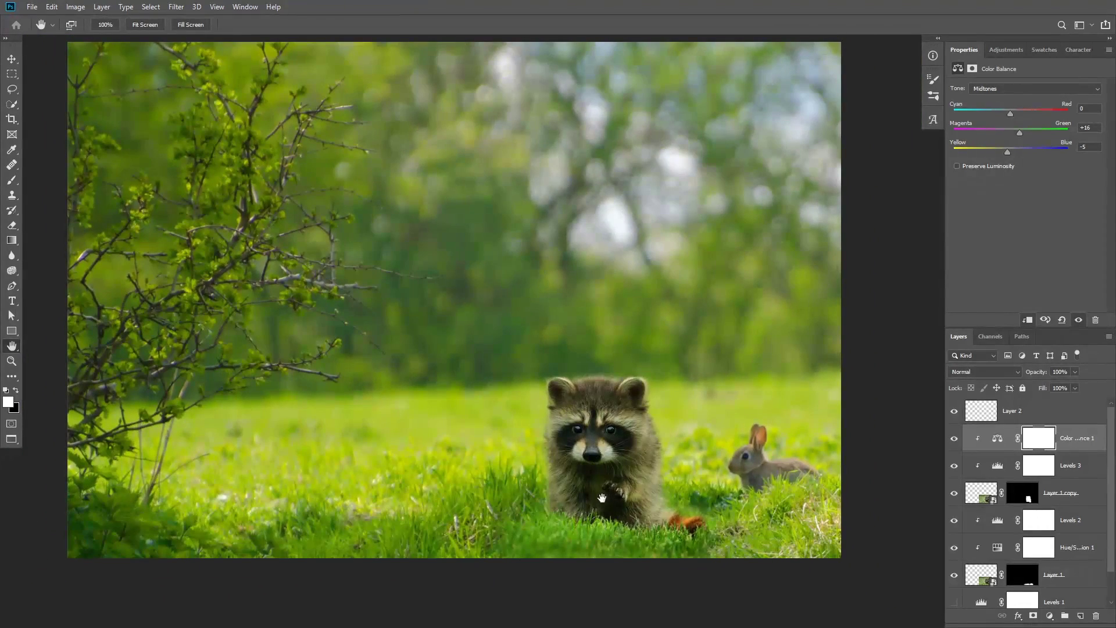
pyautogui.moveTo(602, 499); pyautogui.dragTo(625, 503)
pyautogui.moveTo(610, 462); pyautogui.dragTo(601, 496)
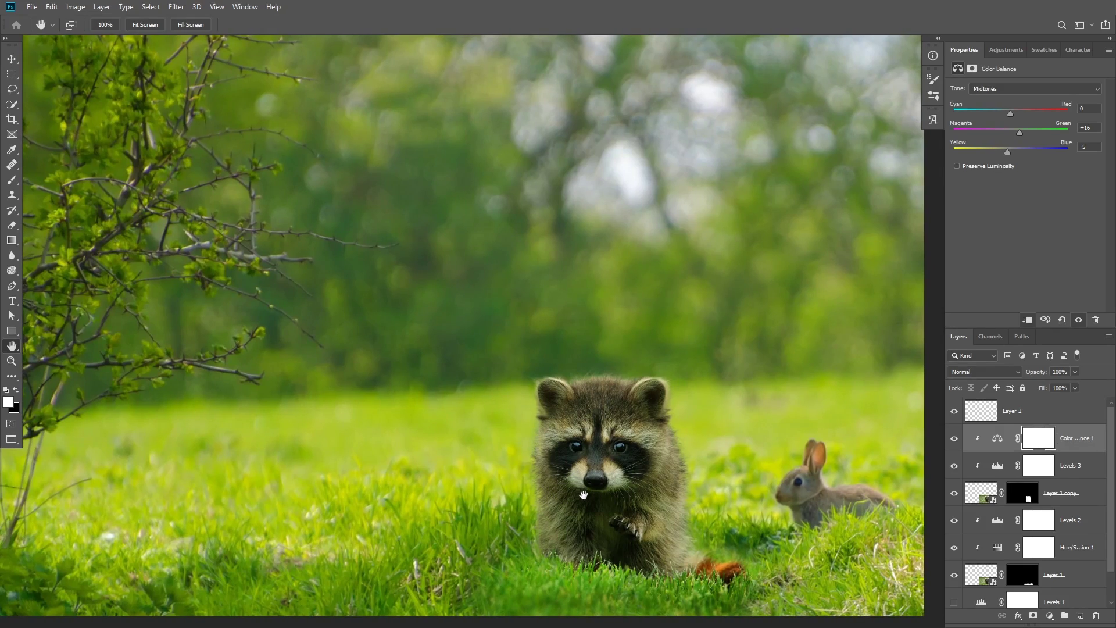
pyautogui.moveTo(600, 481)
pyautogui.mouseDown()
pyautogui.moveTo(569, 472)
pyautogui.moveTo(579, 484)
pyautogui.mouseUp()
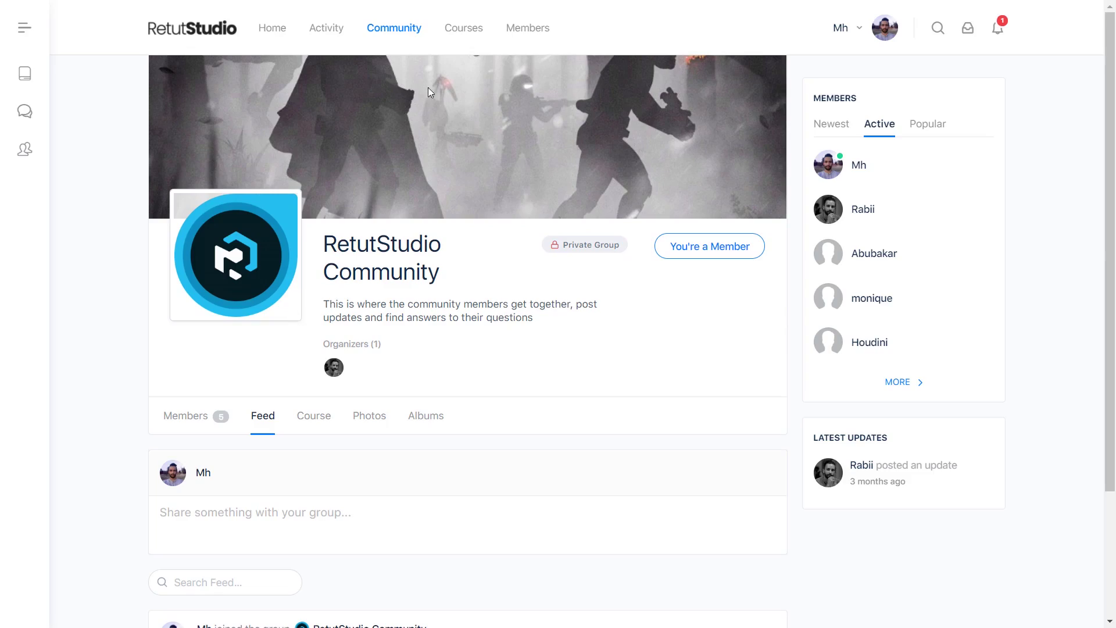
# - Switch to the RetutStudio website and look through the Photoshop compositing course's description and lesson list
pyautogui.click(469, 41)
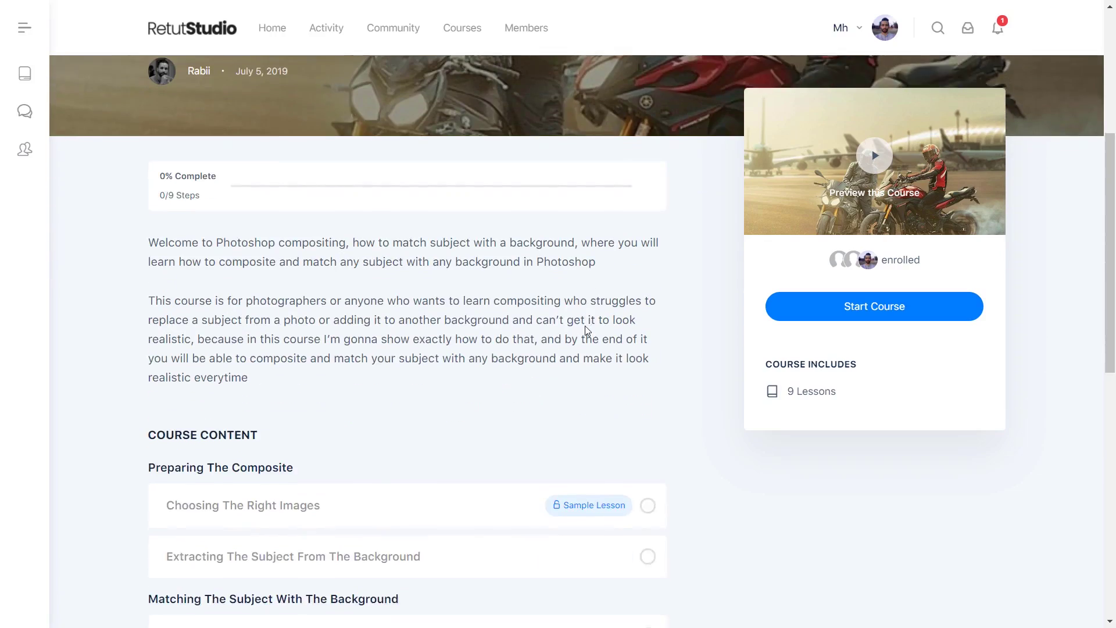
pyautogui.scroll(-7, 587, 330)
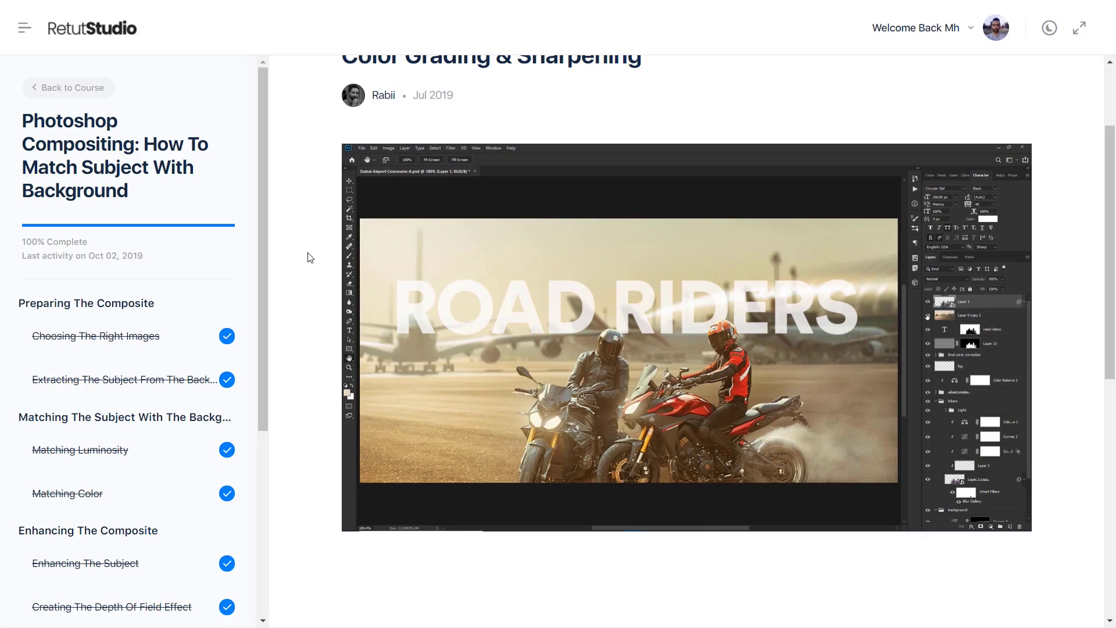